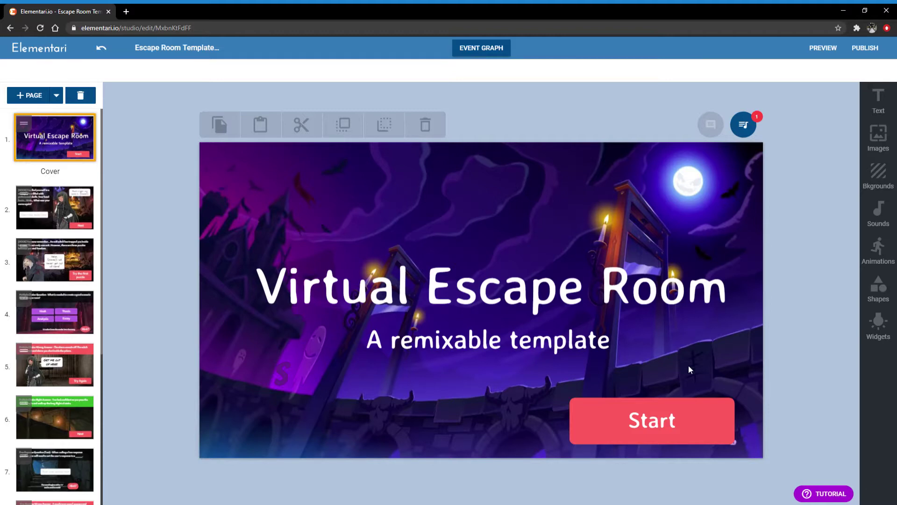
Examine the cover page's event graph, focusing on the Play Music block and the Lock Navigation Next Page and Previous Page blocks
left_click(490, 52)
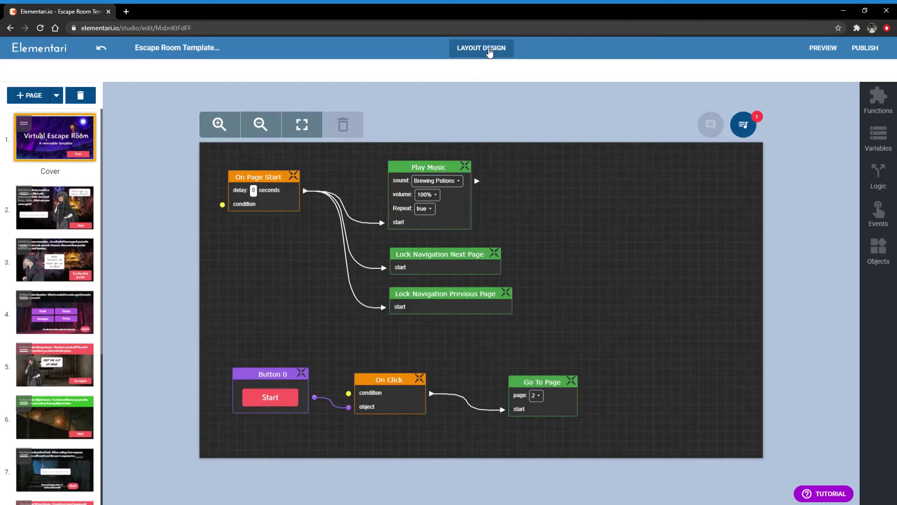
left_click_drag(463, 210, 468, 212)
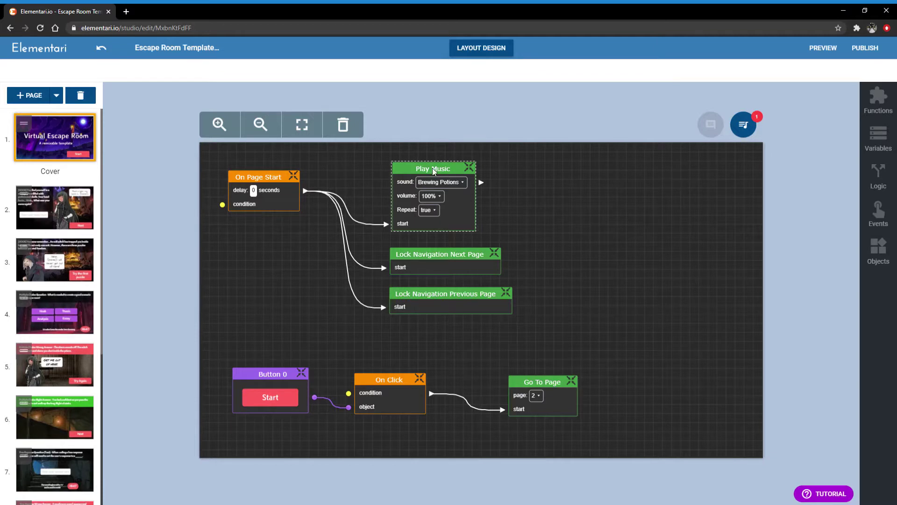
left_click(443, 269)
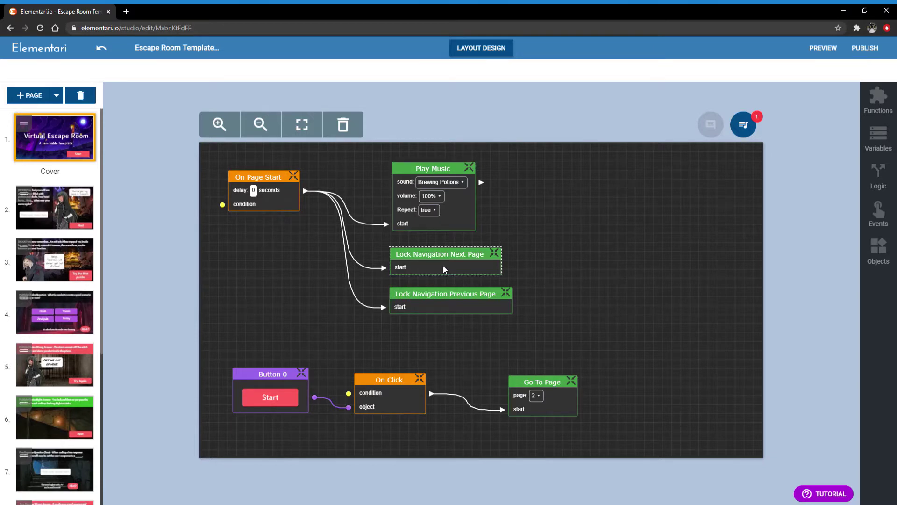
left_click(450, 297)
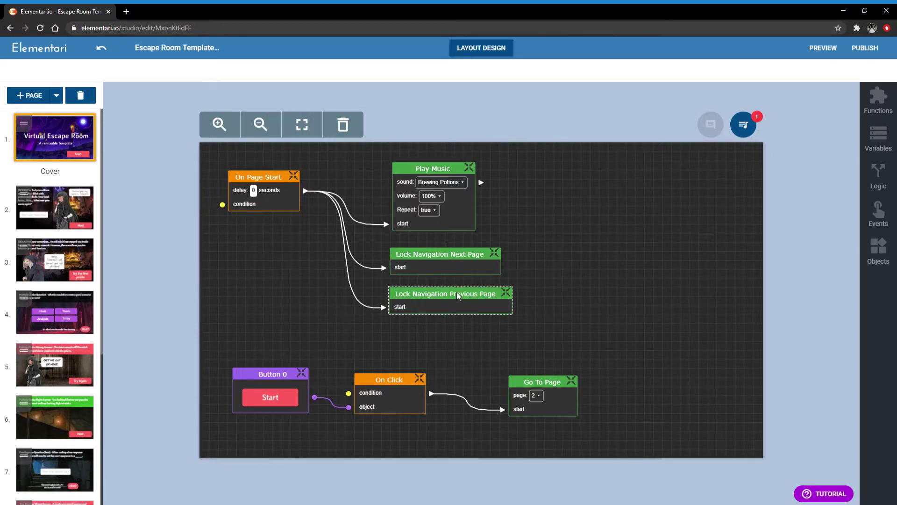
left_click(467, 256)
left_click(487, 295)
left_click(475, 266)
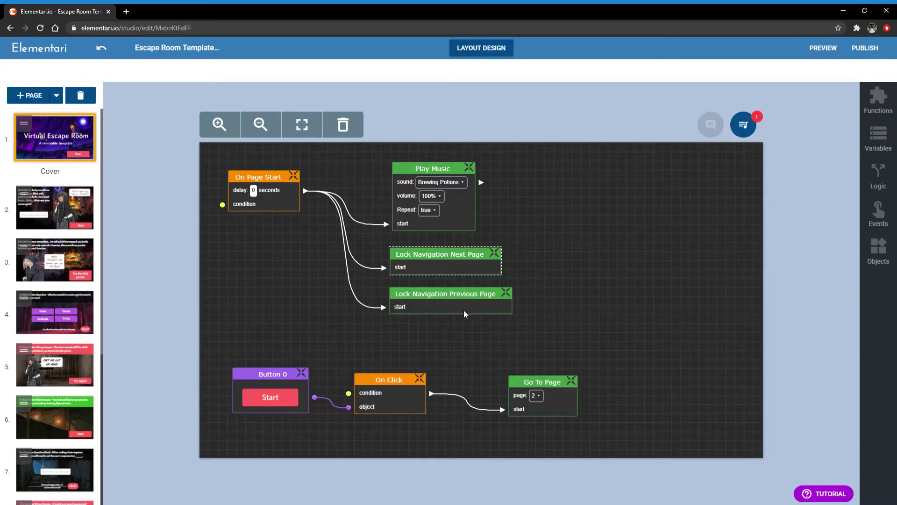
left_click(440, 174)
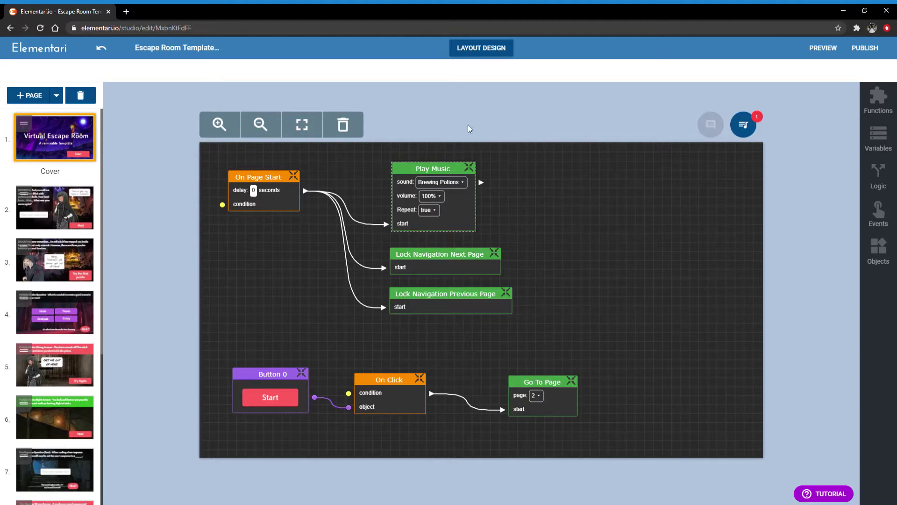
Browse the music and sound effects library from the layout design view, and listen to the Monsters in Hotel track
left_click(486, 48)
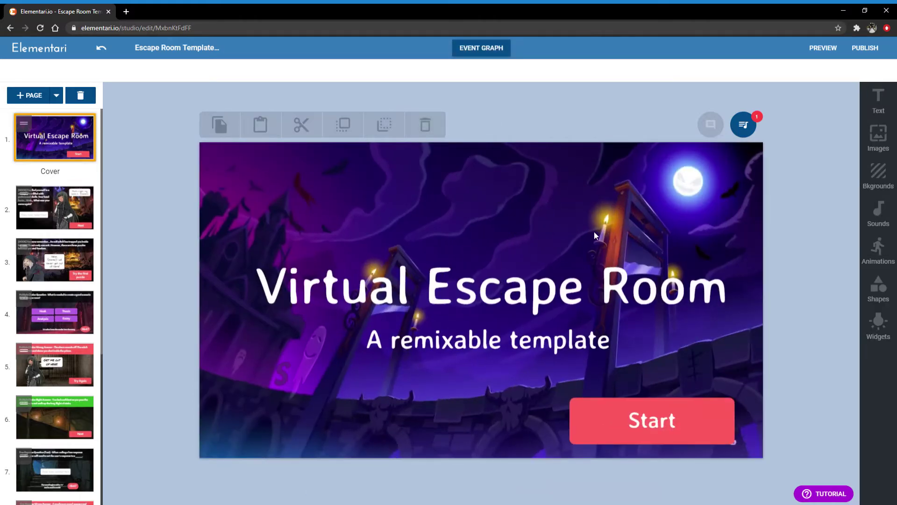
left_click(890, 213)
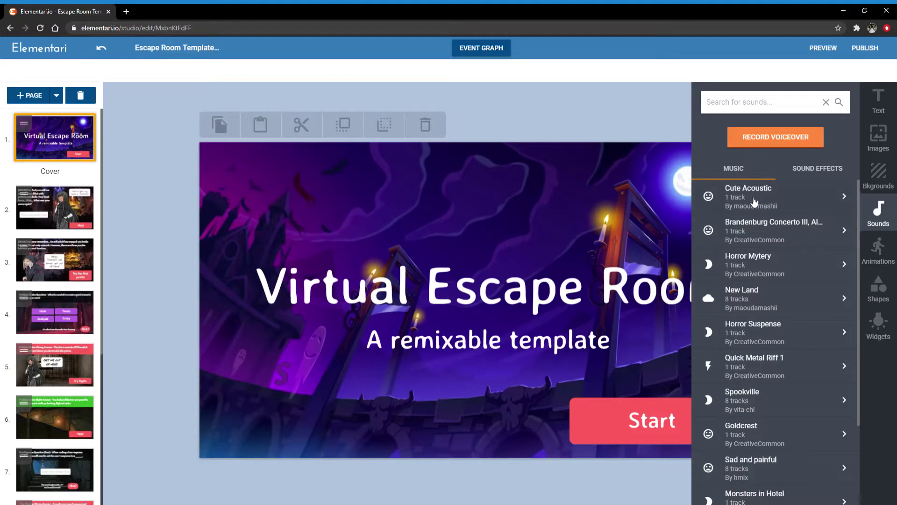
scroll(758, 294, "down", 3)
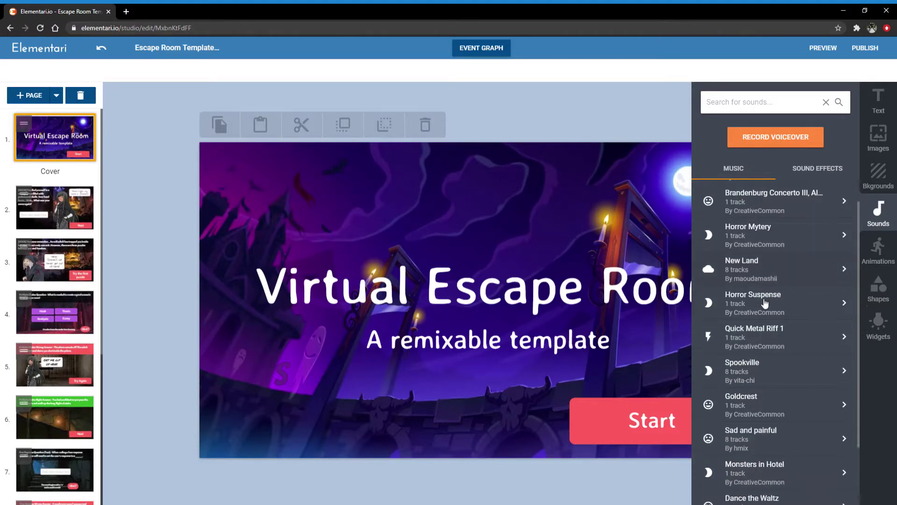
left_click(825, 169)
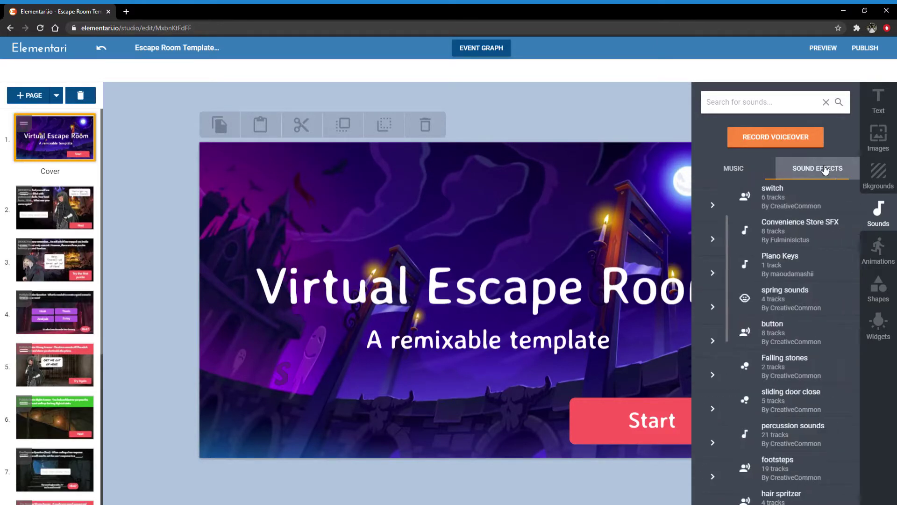
left_click(733, 169)
scroll(791, 364, "down", 3)
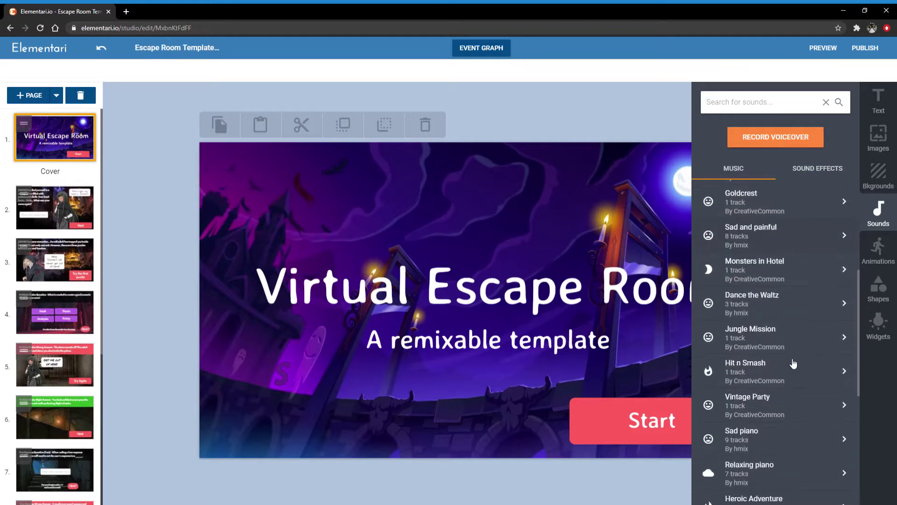
left_click(758, 266)
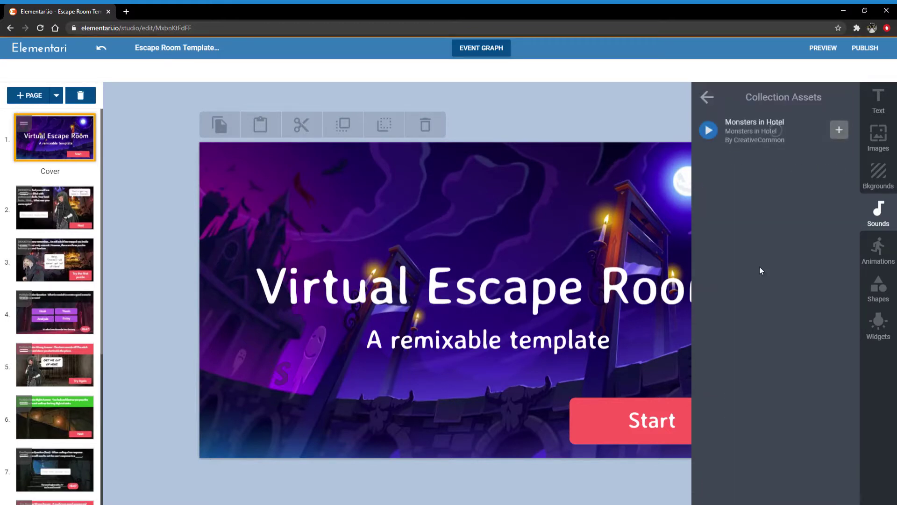
left_click(708, 131)
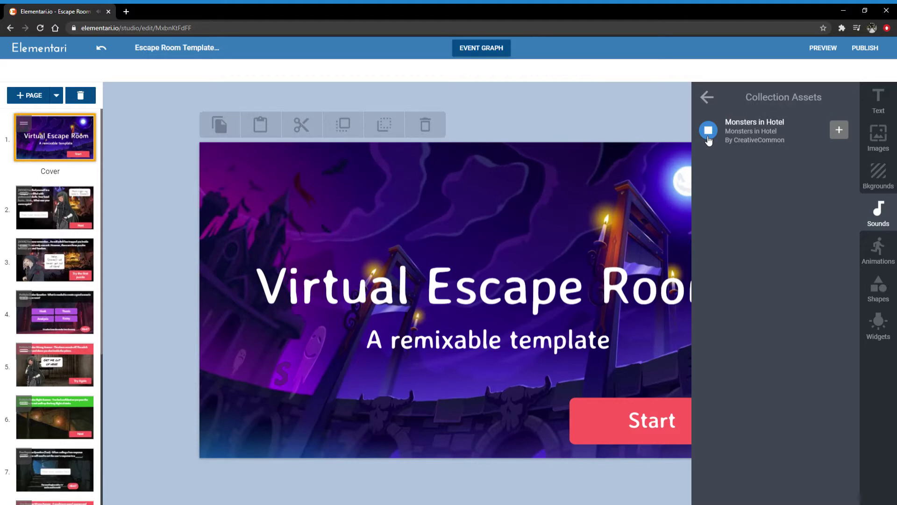
left_click(708, 136)
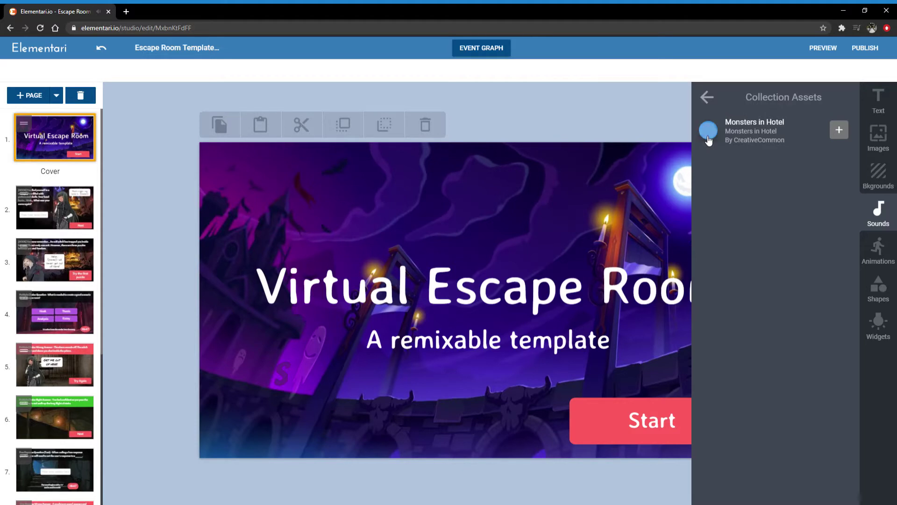
Add the Monsters in Hotel track to the cover page and check the list of page sounds
left_click(839, 131)
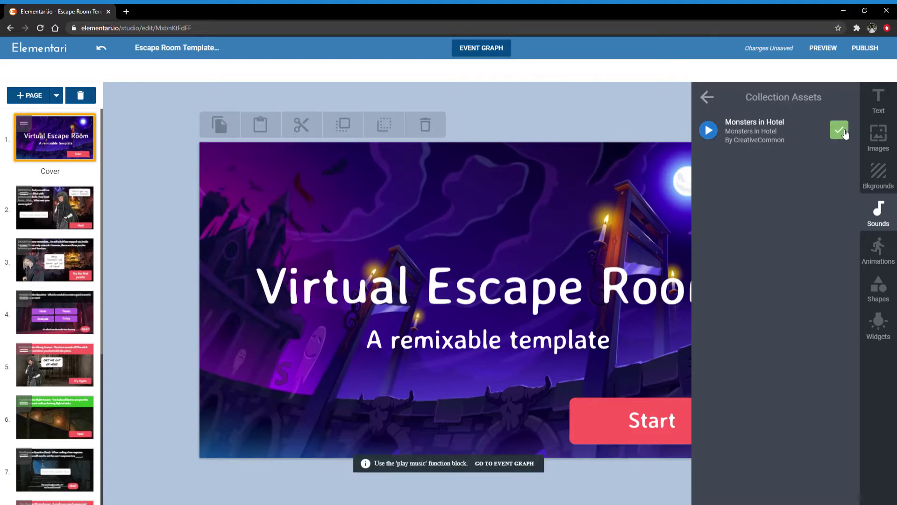
left_click(607, 125)
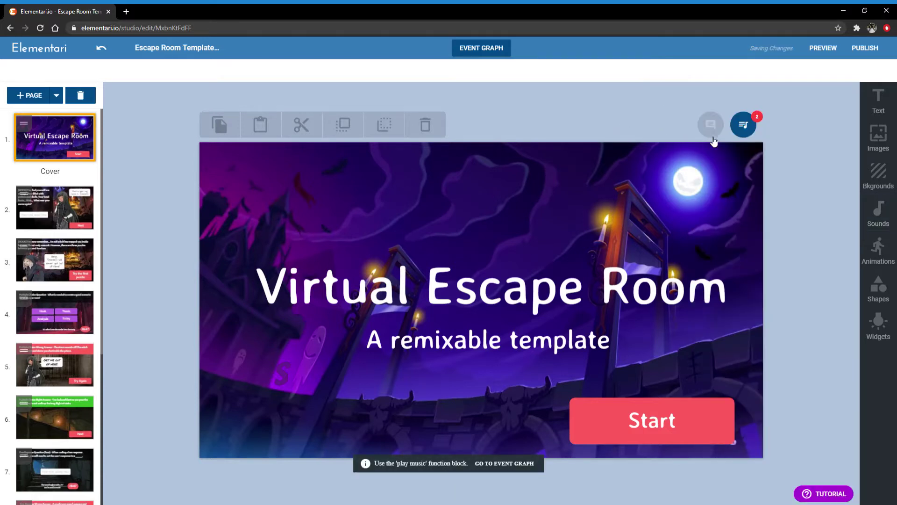
left_click(744, 127)
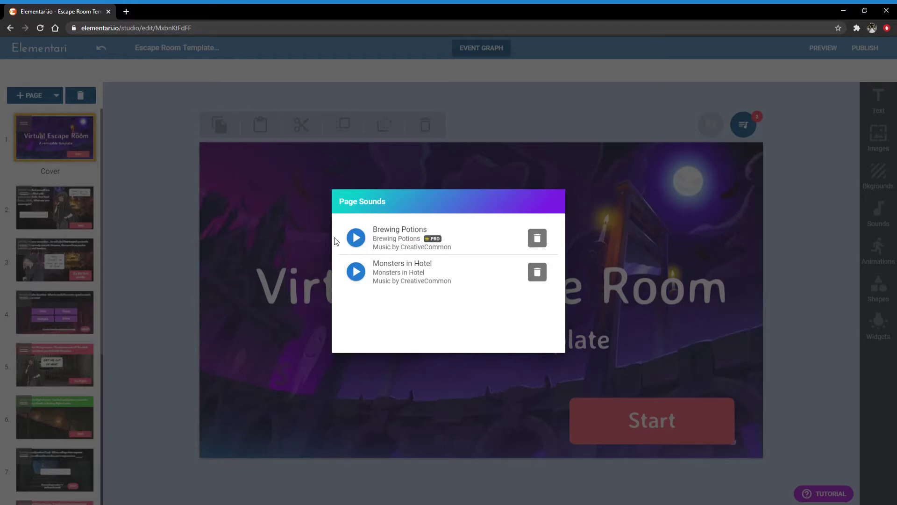
left_click(644, 231)
Set the Play Music block's sound to Monsters in Hotel in the event graph and preview the cover page
left_click(483, 54)
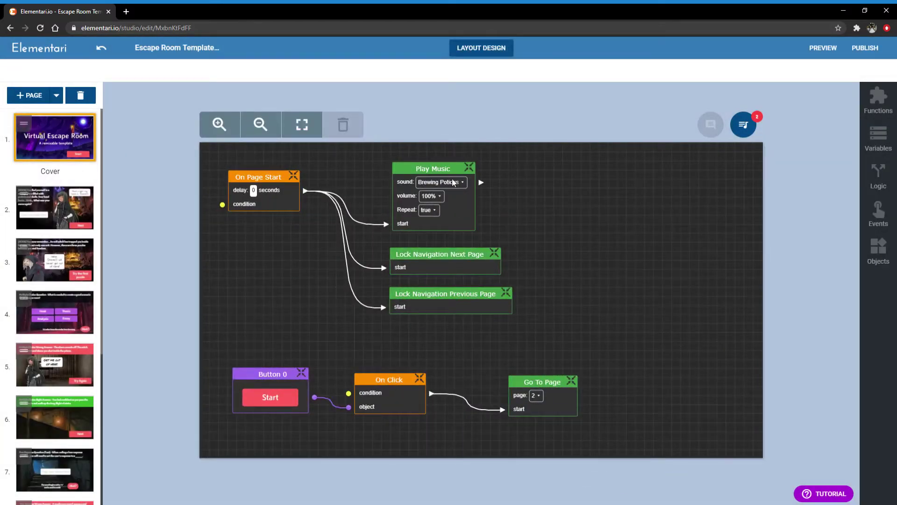
left_click(456, 188)
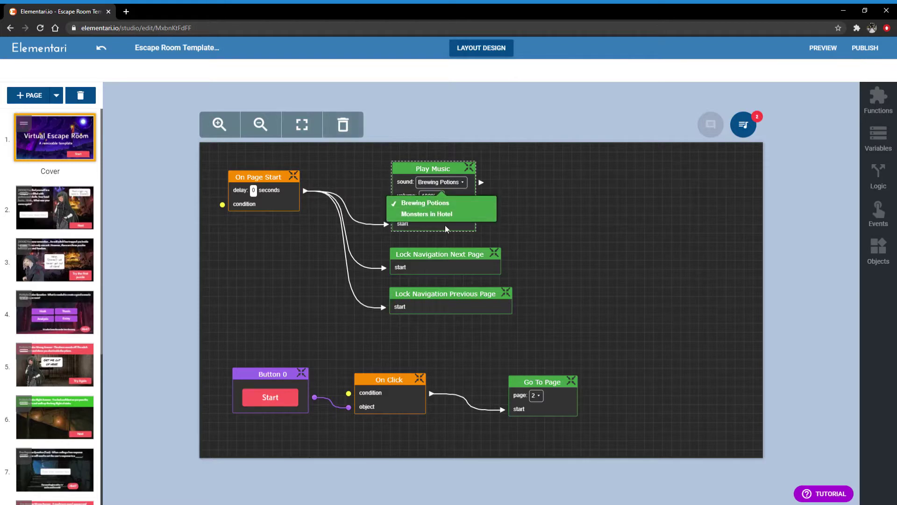
left_click(458, 214)
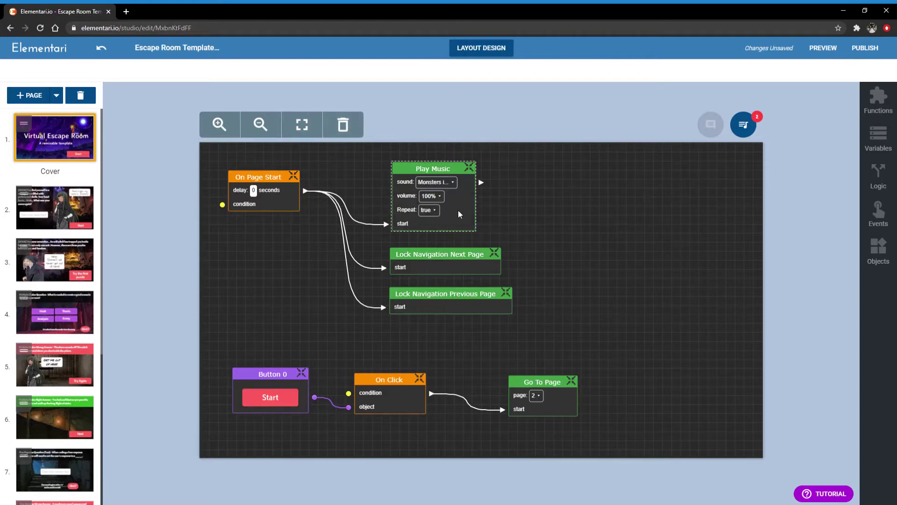
left_click(557, 210)
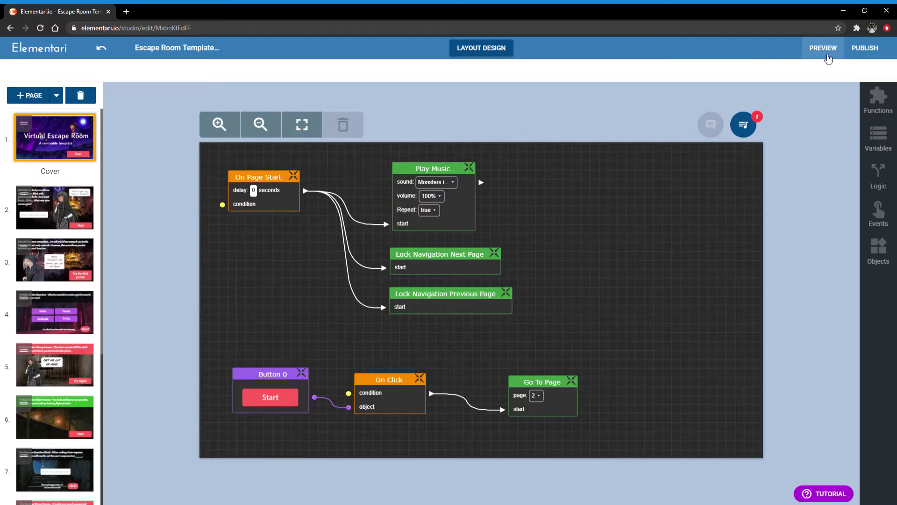
left_click(818, 49)
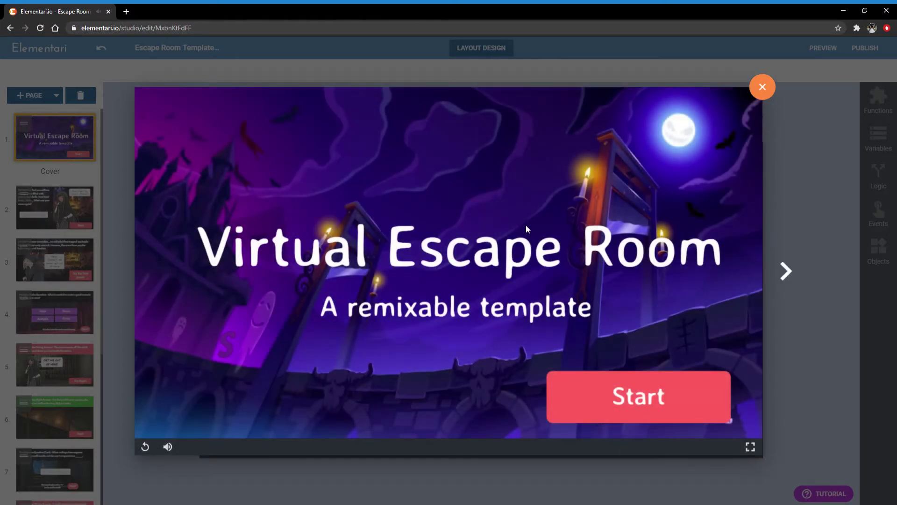
left_click(759, 89)
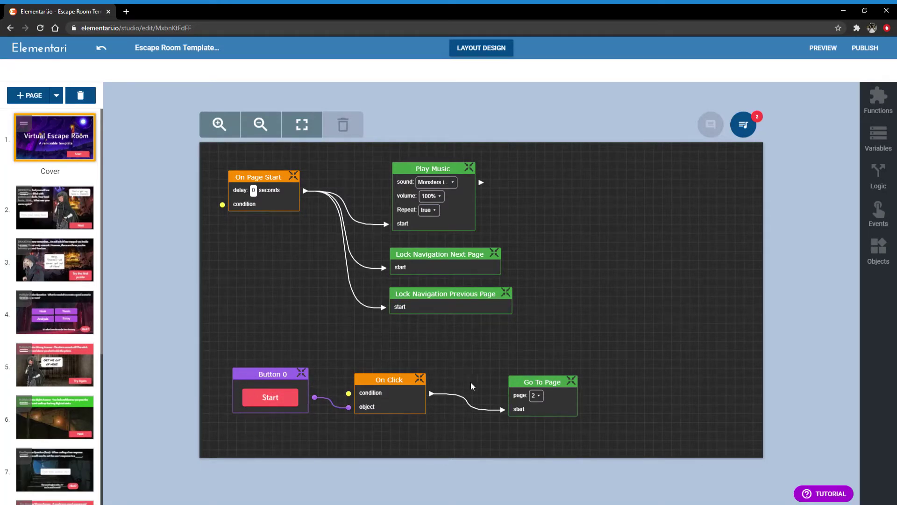
Replace the cover page's title text with "This is my Title!" in the layout design view
left_click(481, 49)
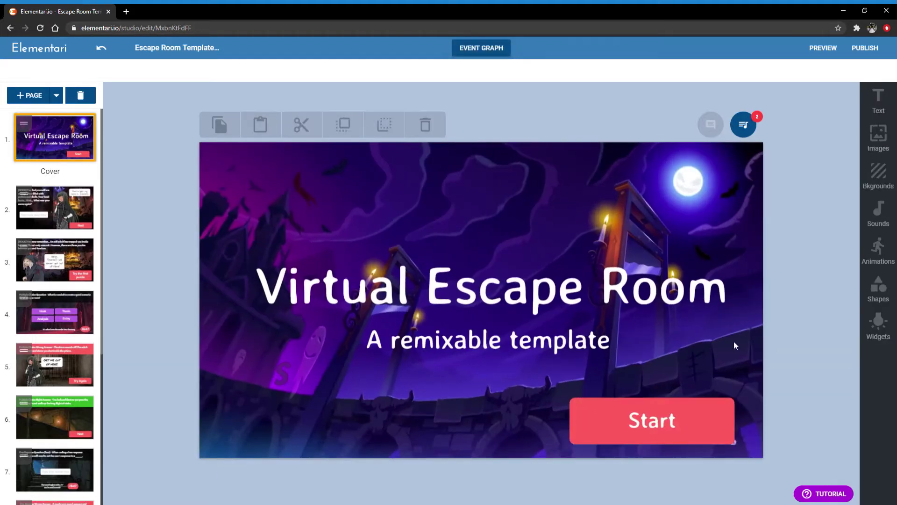
left_click(517, 285)
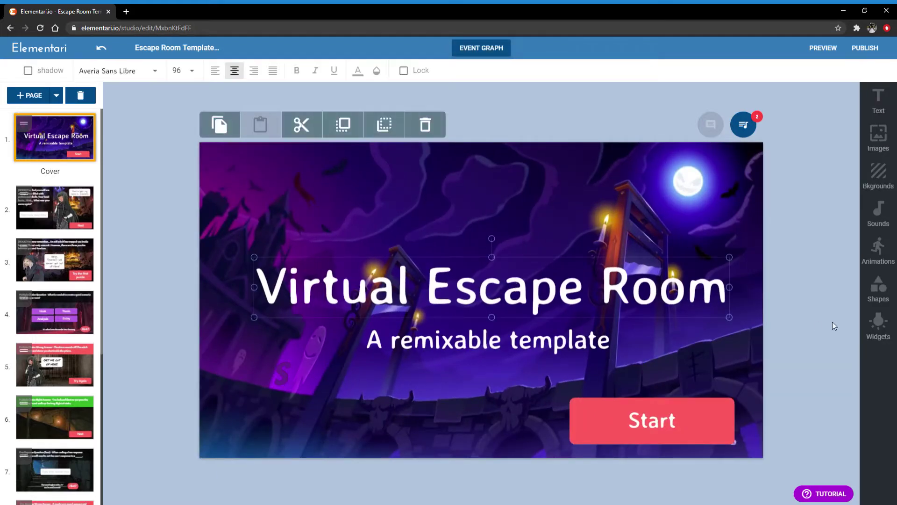
left_click(708, 295)
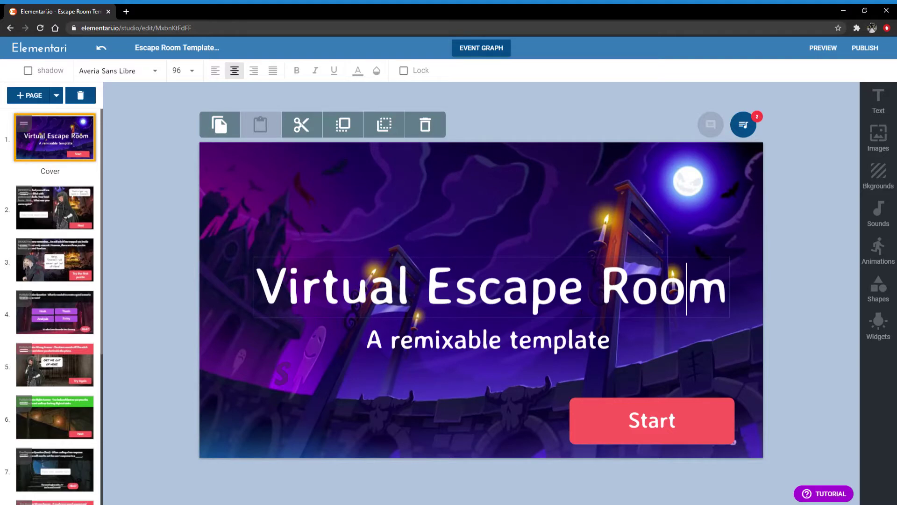
triple_click(582, 313)
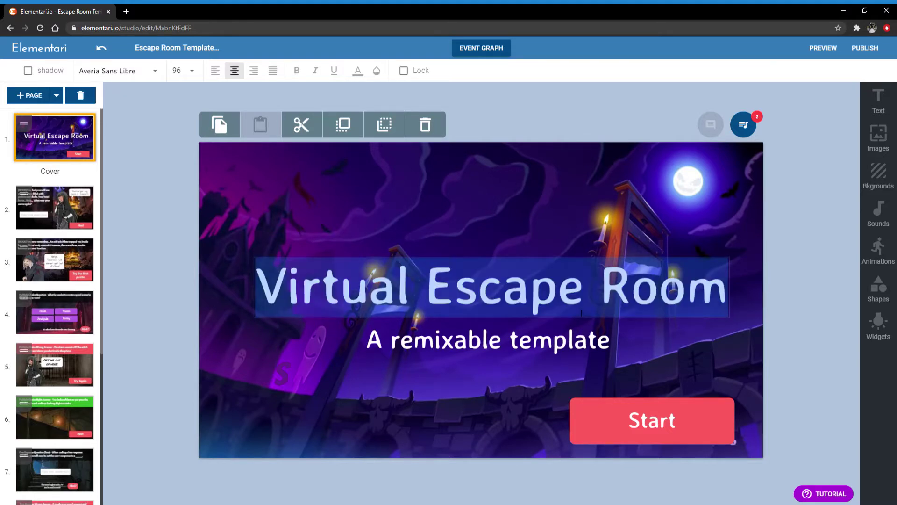
key("BackSpace")
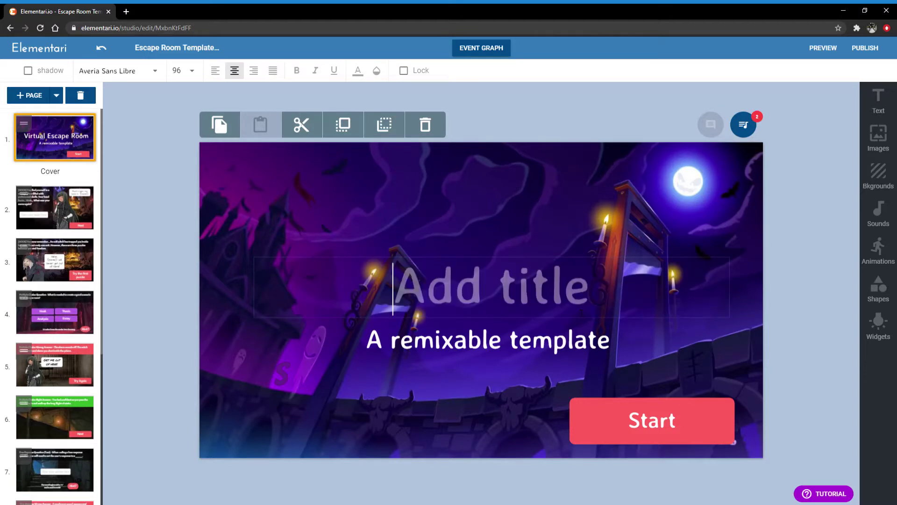
type("This is my Title")
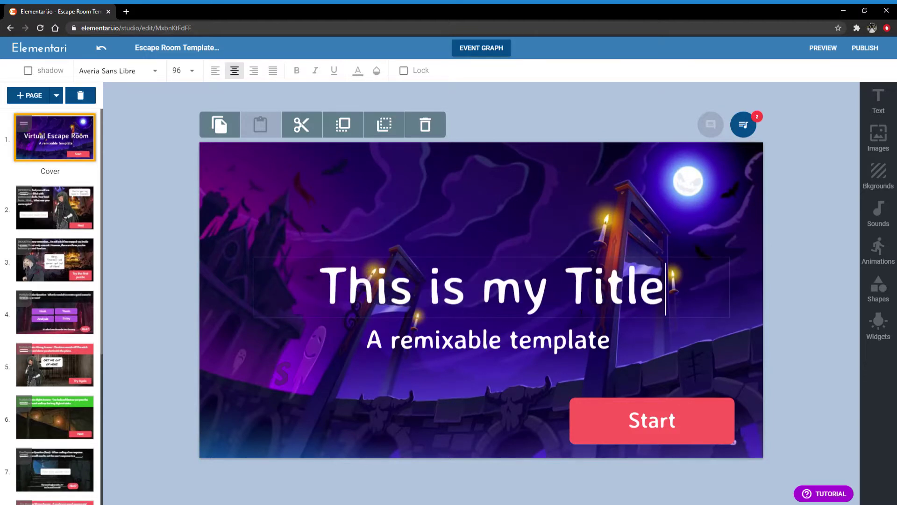
type("!")
key("ctrl+a")
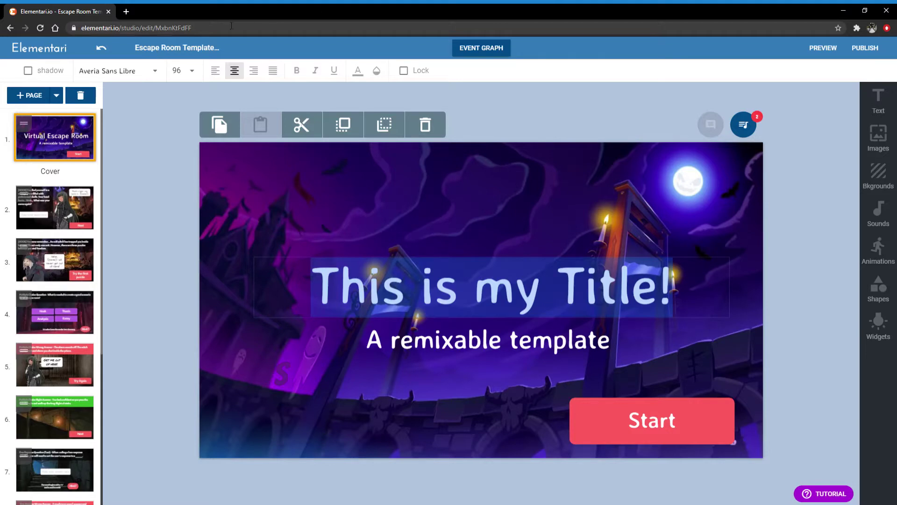
left_click(162, 156)
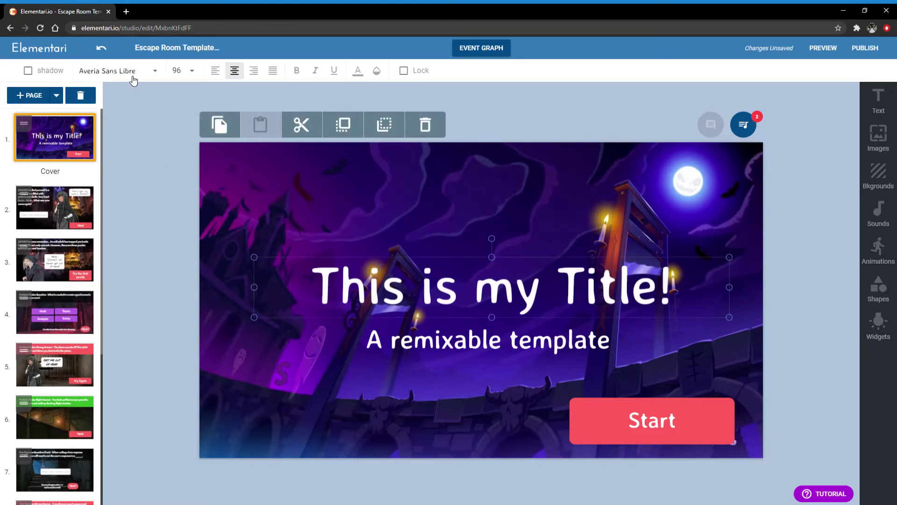
Change the cover title's font to Allura
left_click(134, 77)
scroll(150, 134, "down", 3)
scroll(156, 132, "up", 2)
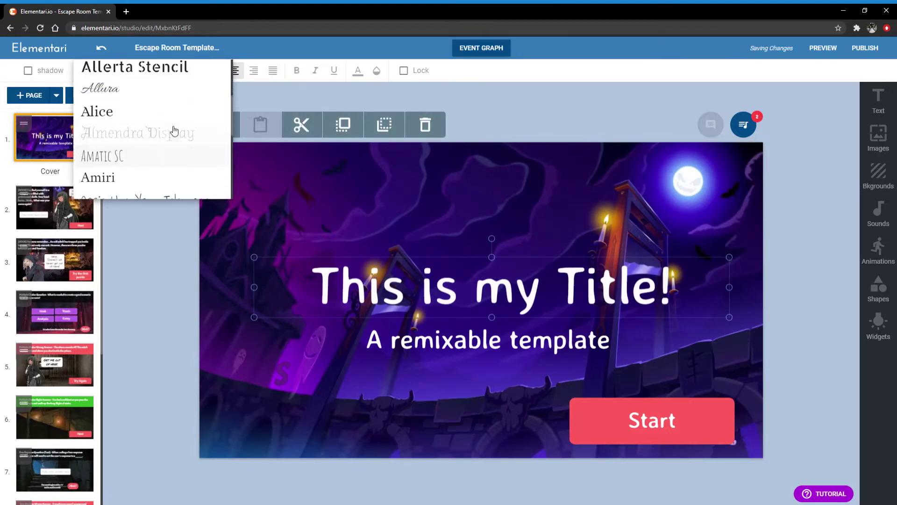
scroll(174, 130, "up", 1)
left_click(167, 121)
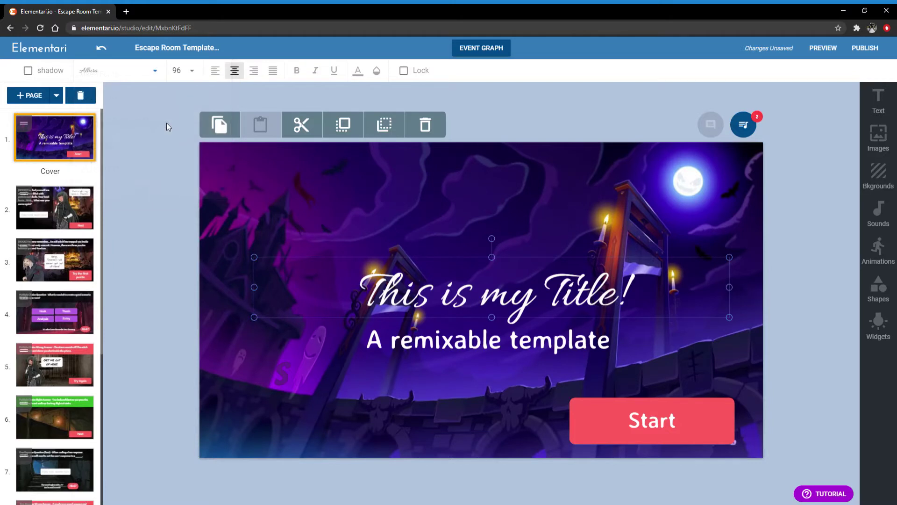
Change the cover title's font to Codystar
left_click(141, 74)
scroll(150, 173, "down", 12)
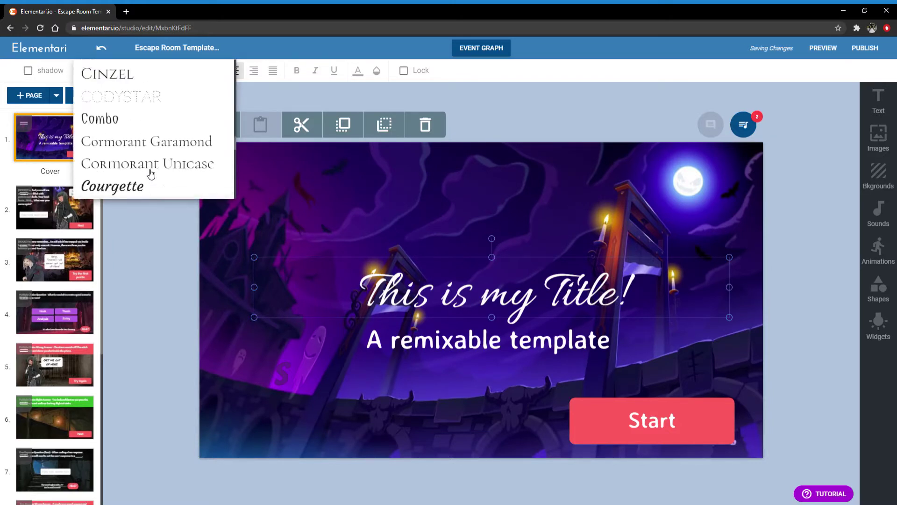
scroll(150, 175, "up", 3)
scroll(145, 141, "down", 3)
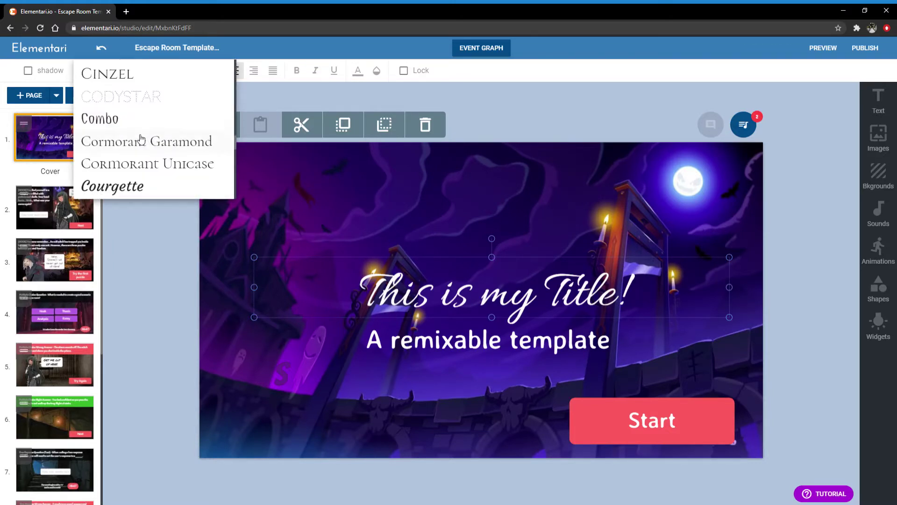
left_click(134, 106)
left_click(853, 252)
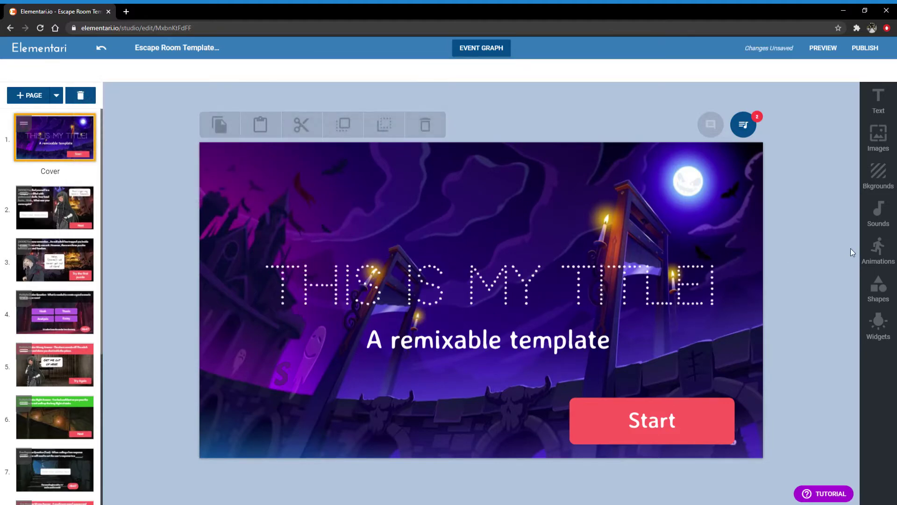
Try the moonlit seaside, night lake and starry space images as the cover page's background
left_click(878, 174)
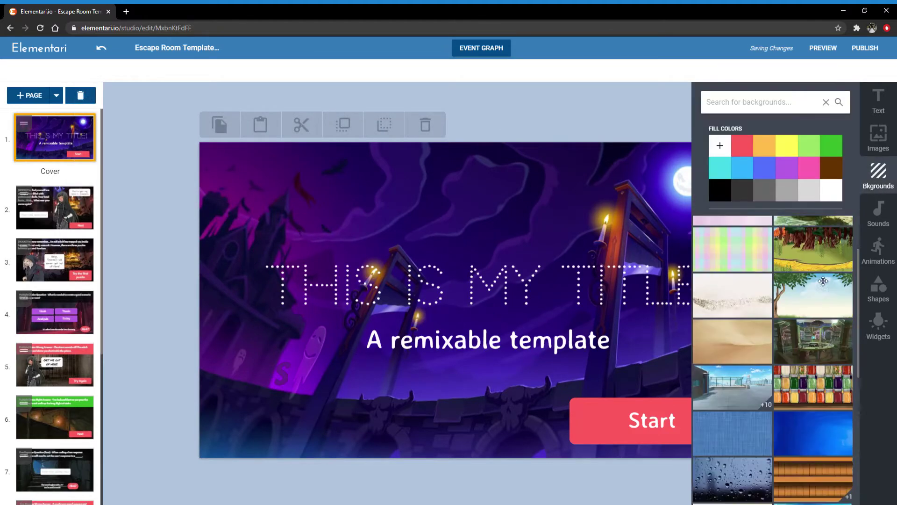
scroll(824, 281, "down", 3)
scroll(825, 316, "down", 5)
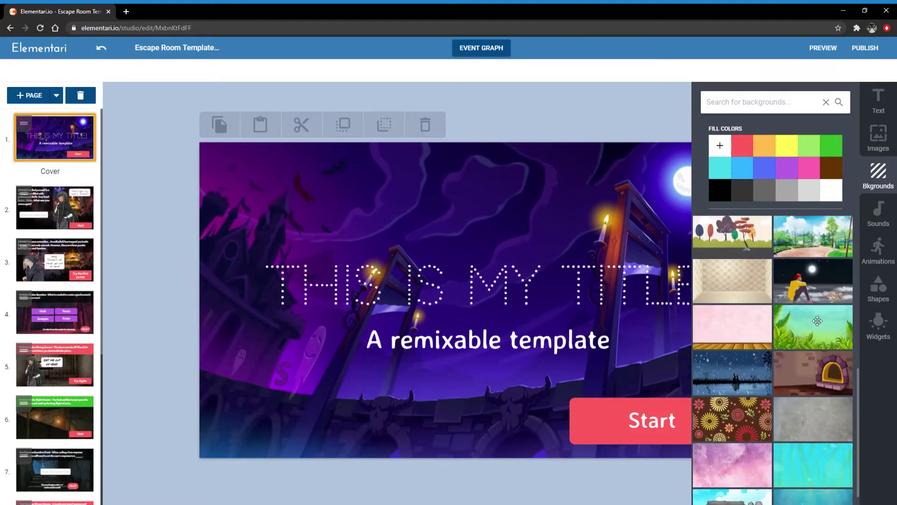
left_click(827, 280)
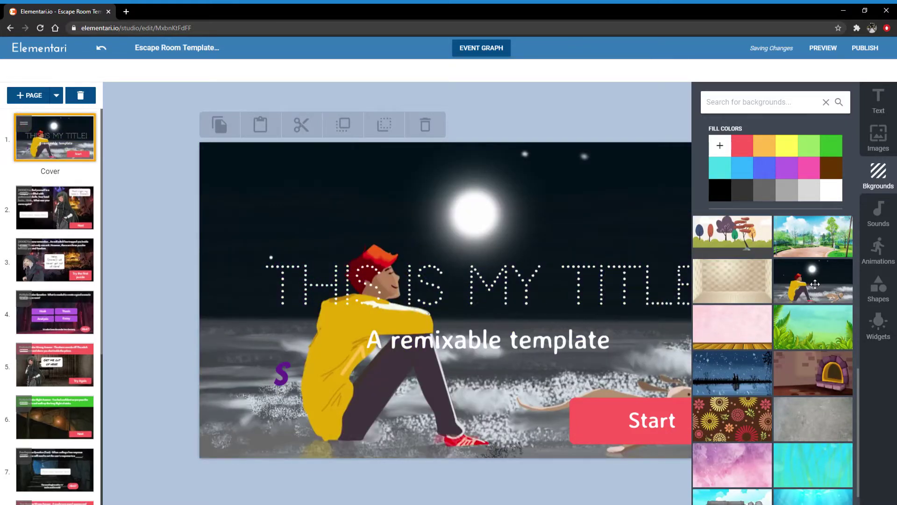
scroll(815, 284, "down", 1)
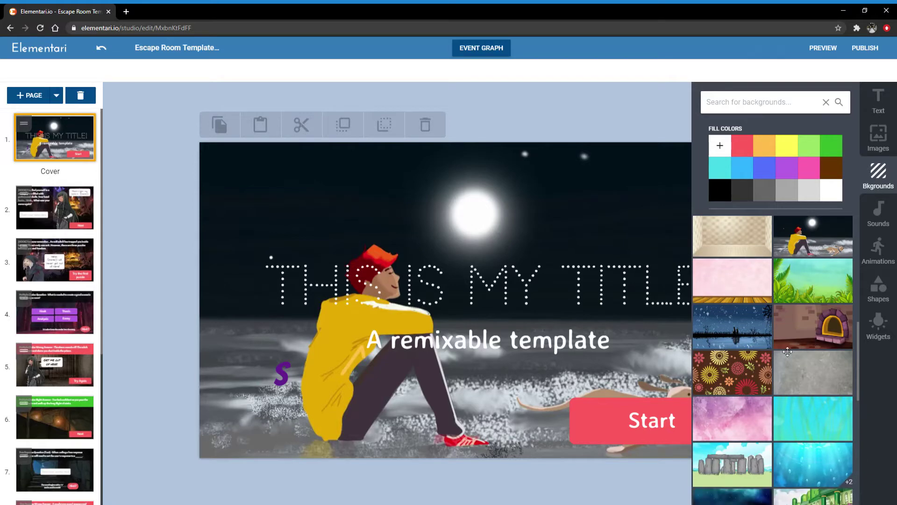
left_click(746, 325)
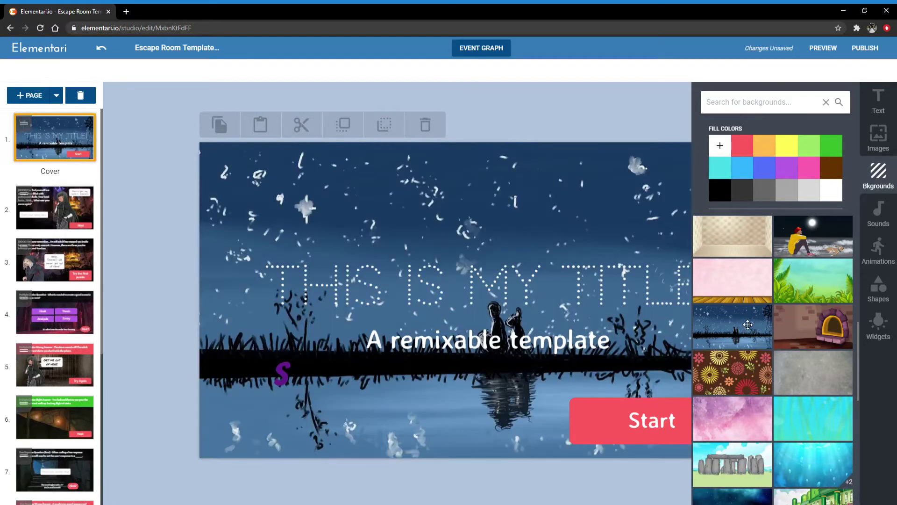
scroll(748, 324, "down", 4)
left_click(747, 323)
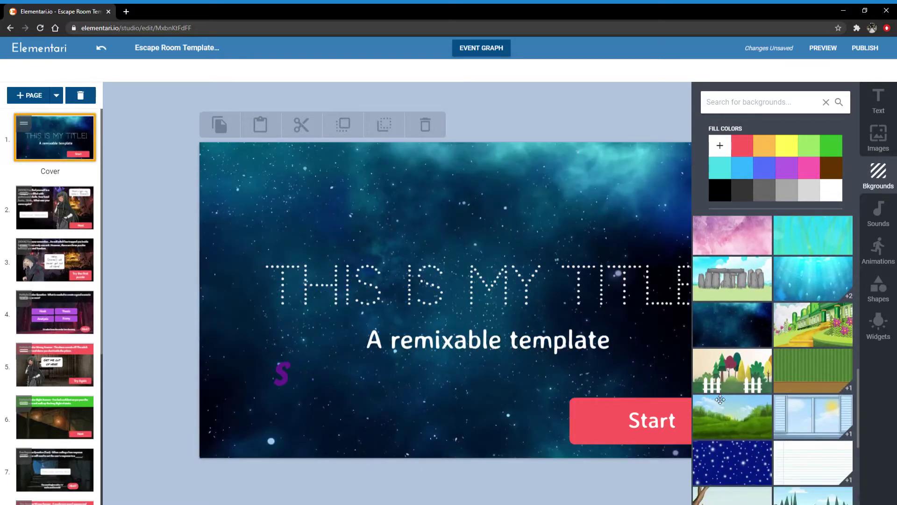
Set the cover page's background to the snowy pine forest image
scroll(723, 383, "down", 10)
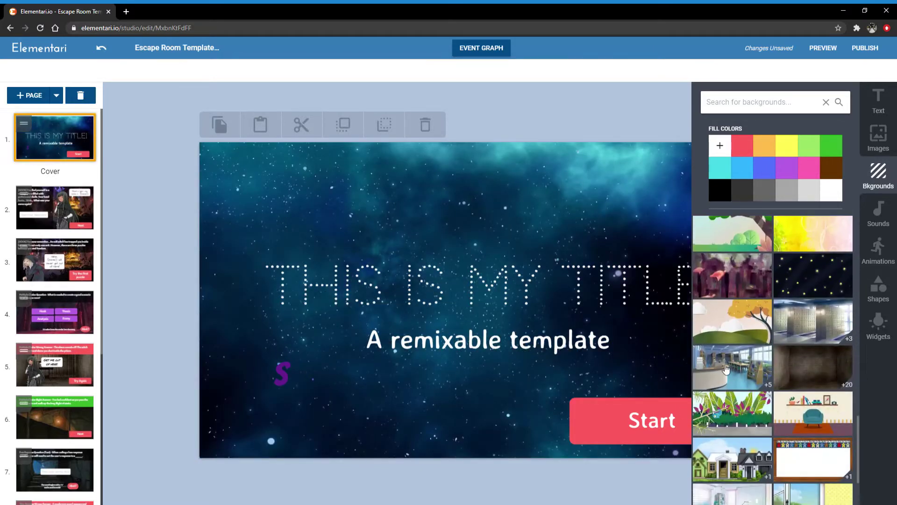
scroll(725, 369, "down", 2)
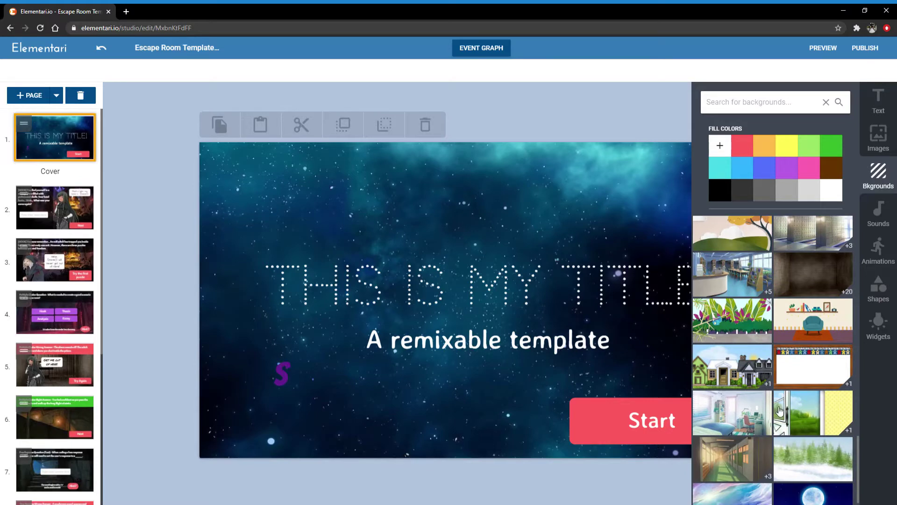
left_click(801, 462)
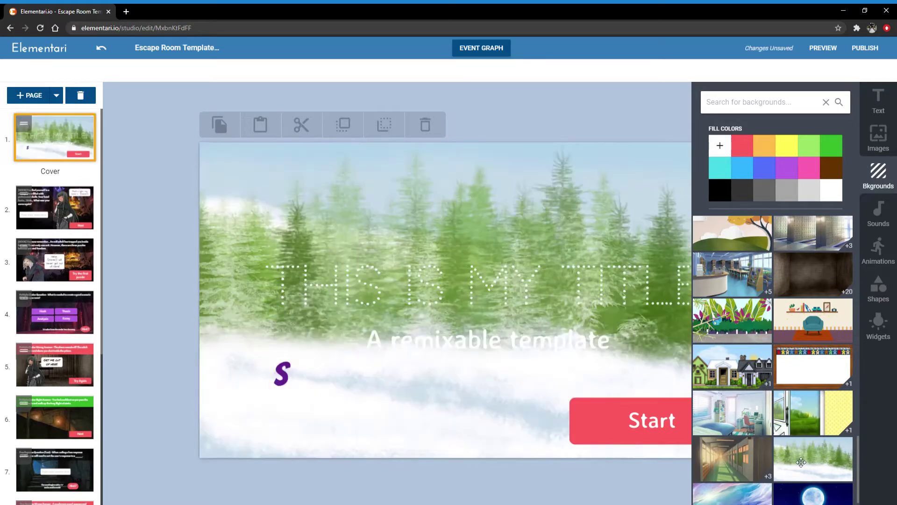
Change the cover title's text colour to black, trying pink first
left_click(549, 268)
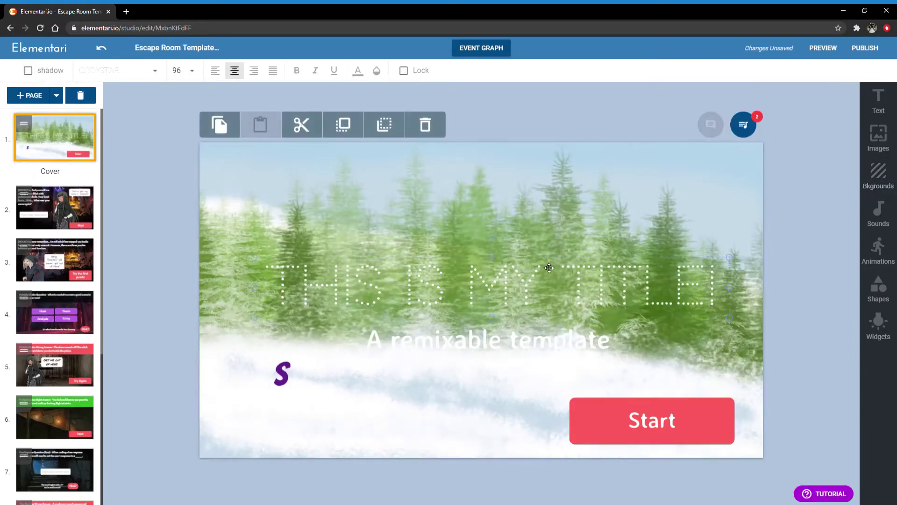
left_click(402, 270)
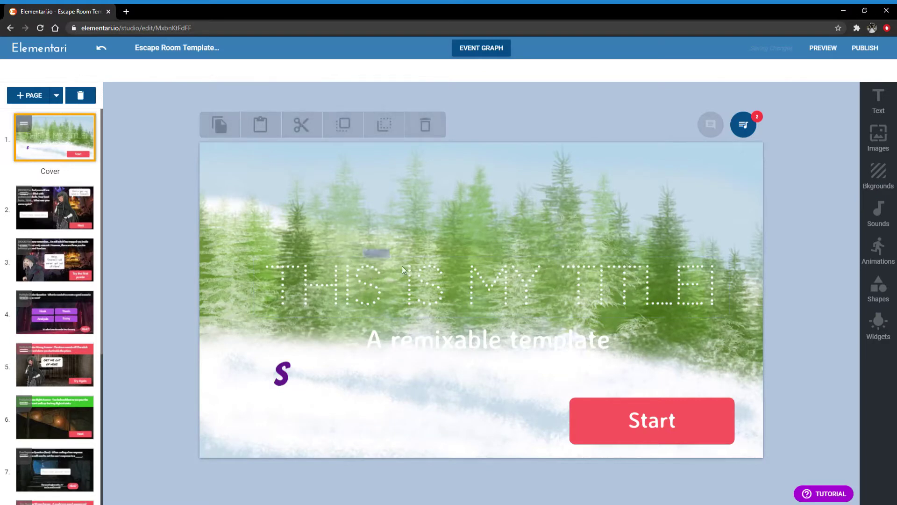
left_click(402, 270)
left_click(363, 69)
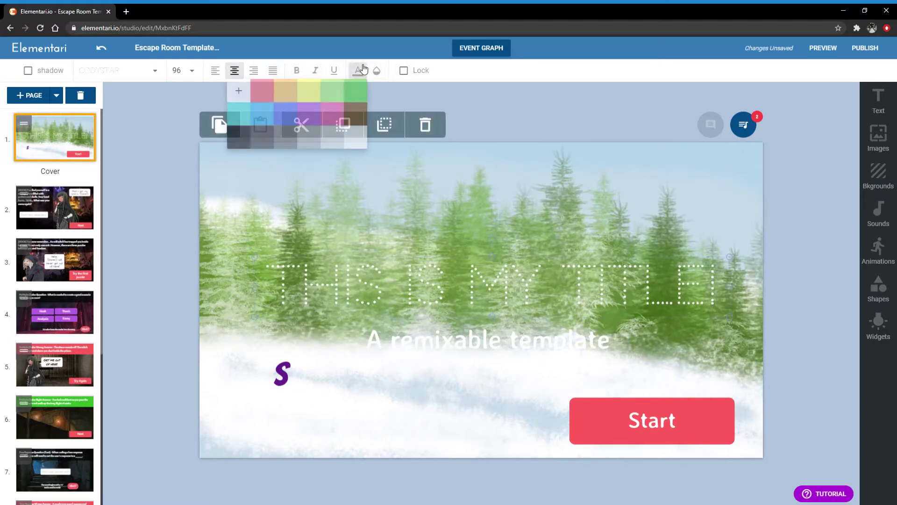
left_click(338, 115)
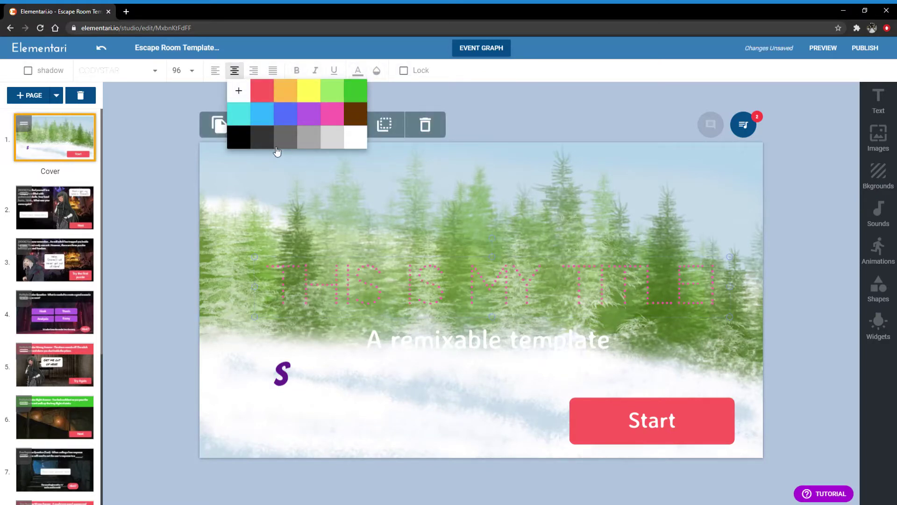
left_click(251, 145)
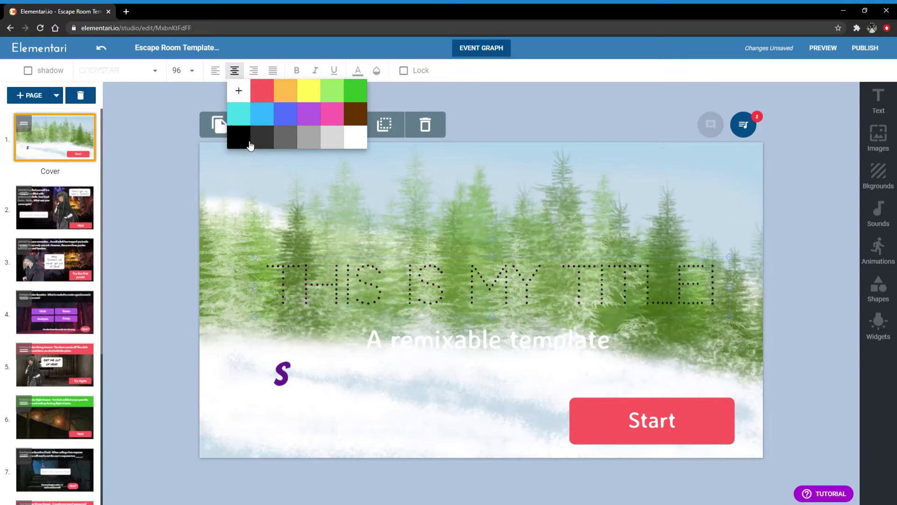
Set the cover title's font to Abril Fatface and nudge the title slightly on the page
left_click(135, 77)
left_click(139, 145)
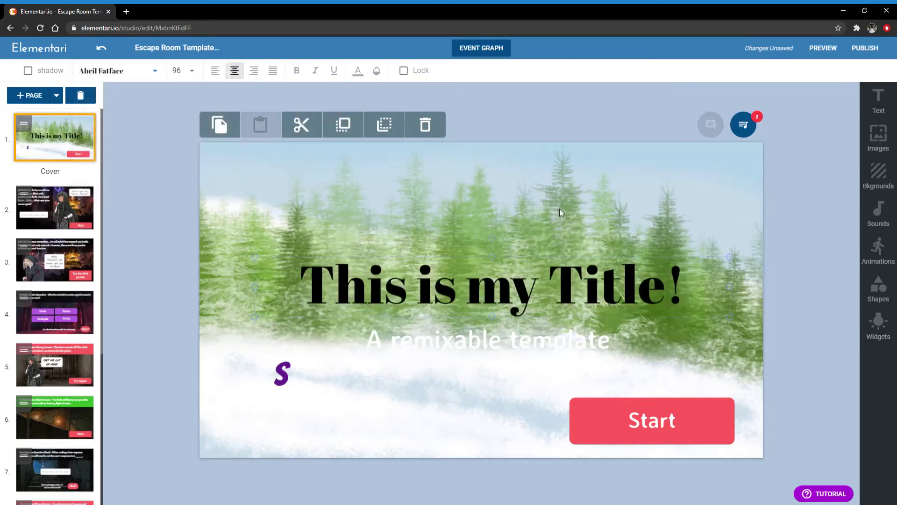
left_click(467, 413)
left_click(471, 385)
left_click(469, 411)
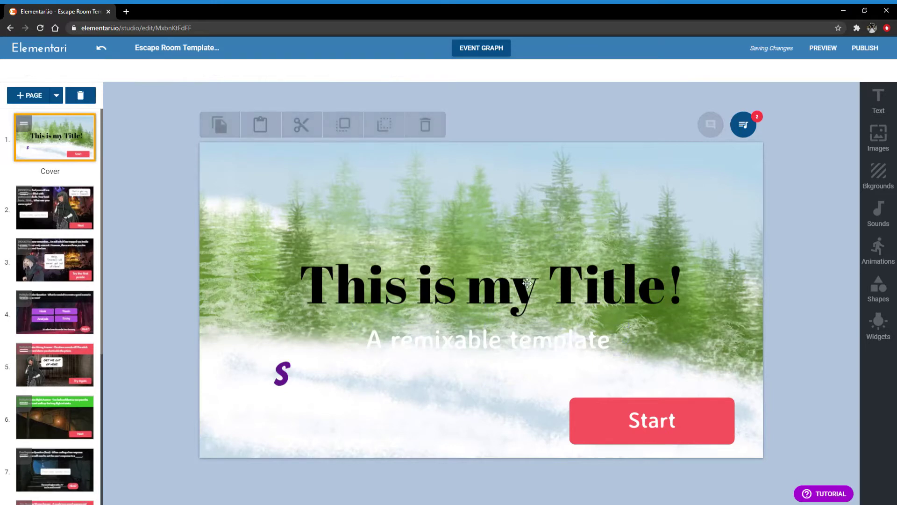
left_click_drag(520, 283, 517, 284)
left_click(263, 473)
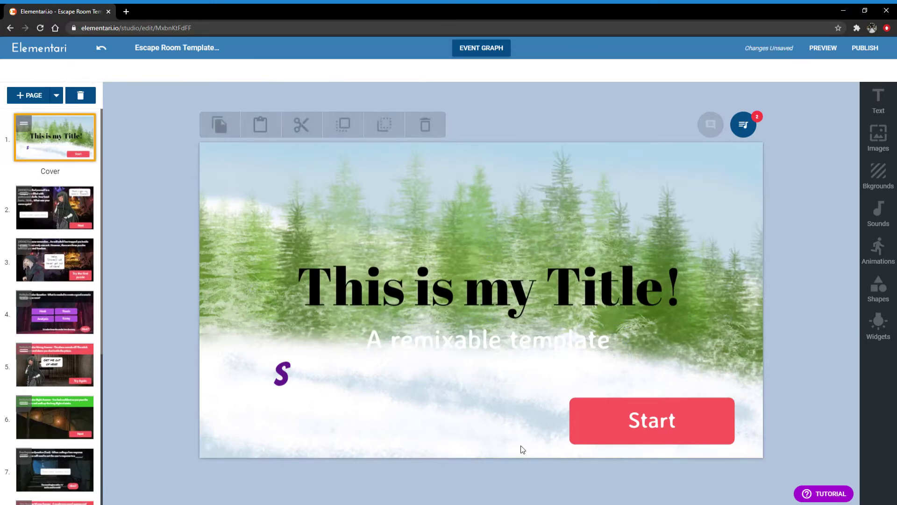
Replace the hidden letter S on the cover page with C and colour it white
left_click(282, 377)
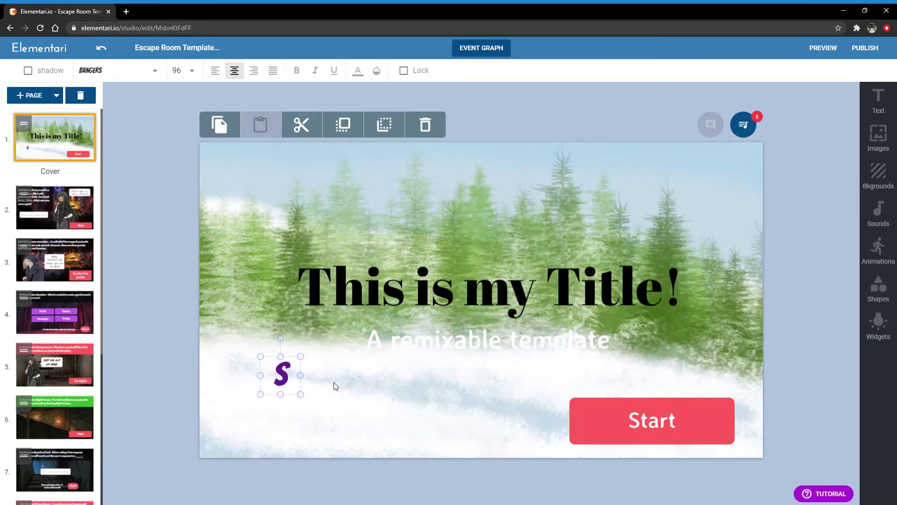
double_click(288, 382)
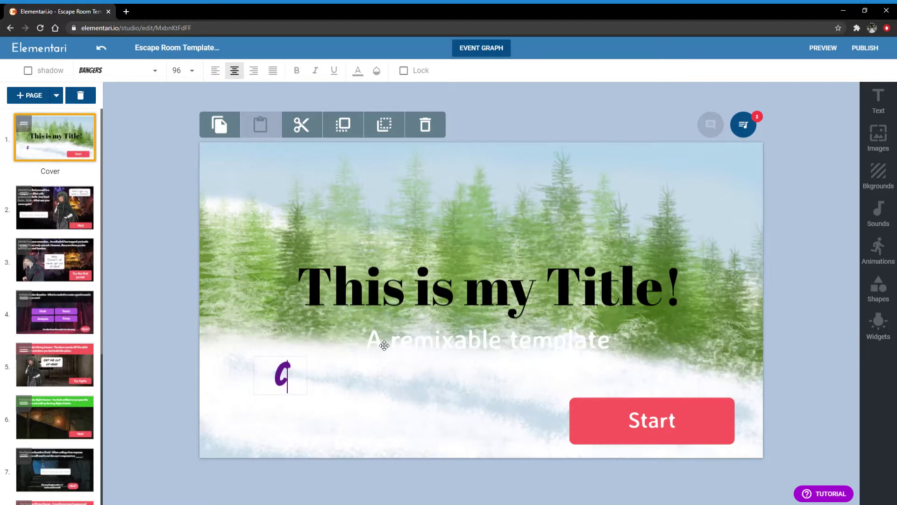
left_click(358, 71)
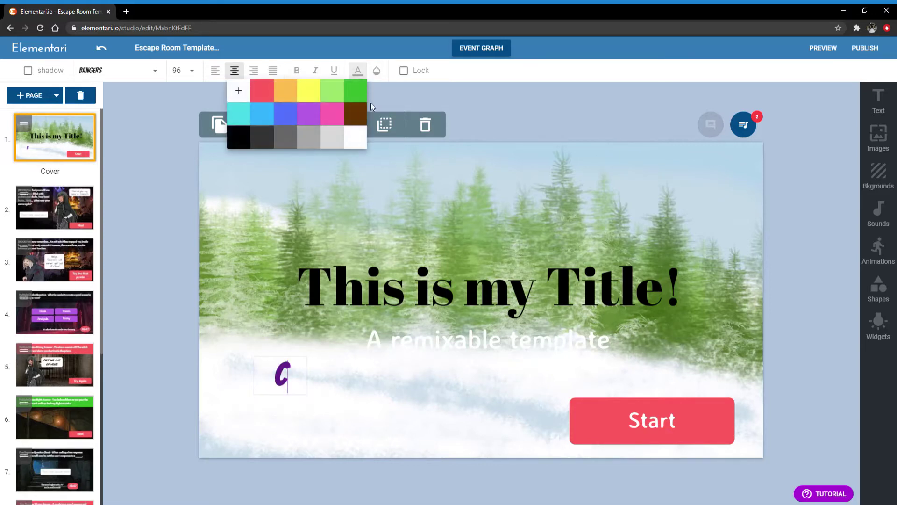
left_click(365, 142)
left_click(321, 333)
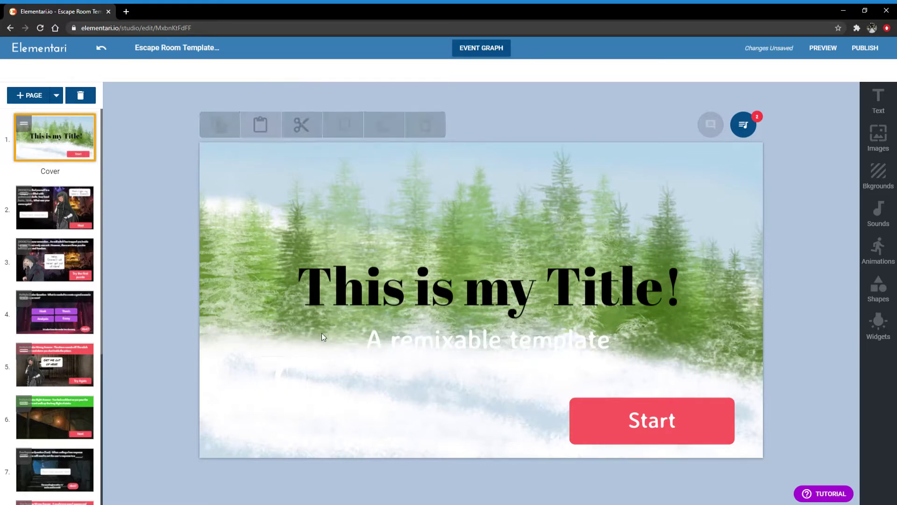
Move the hidden letter C to the cover page's right edge, just above the Start button
left_click_drag(286, 365, 756, 362)
left_click(791, 389)
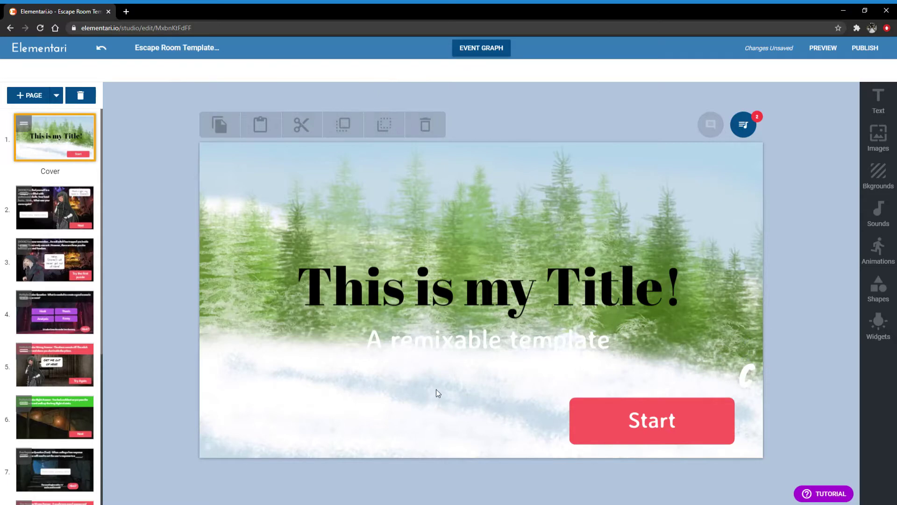
Open page 2 and shift its [HOOK] text block slightly
left_click(78, 206)
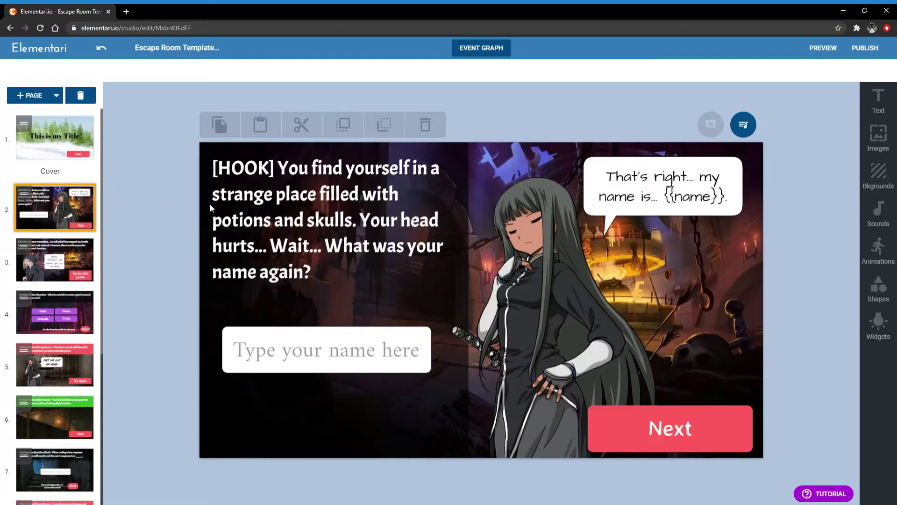
left_click(382, 201)
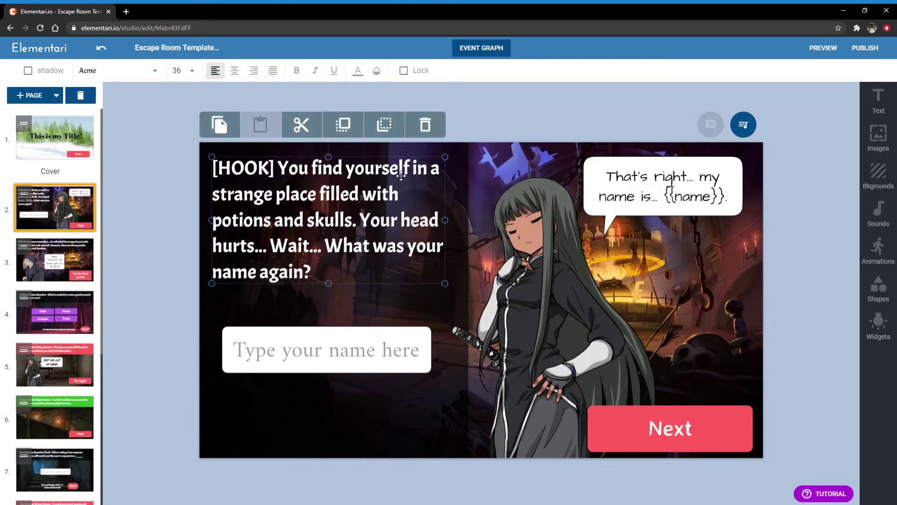
left_click_drag(373, 256, 329, 271)
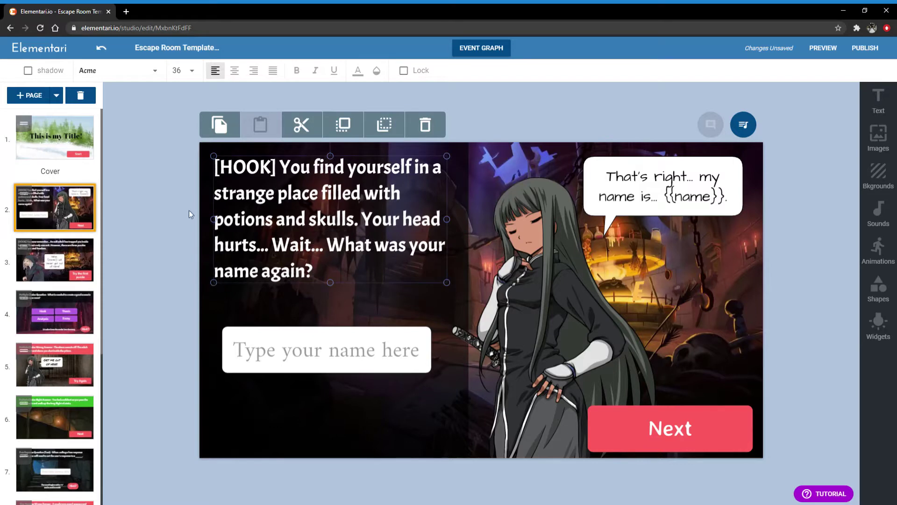
left_click(537, 250)
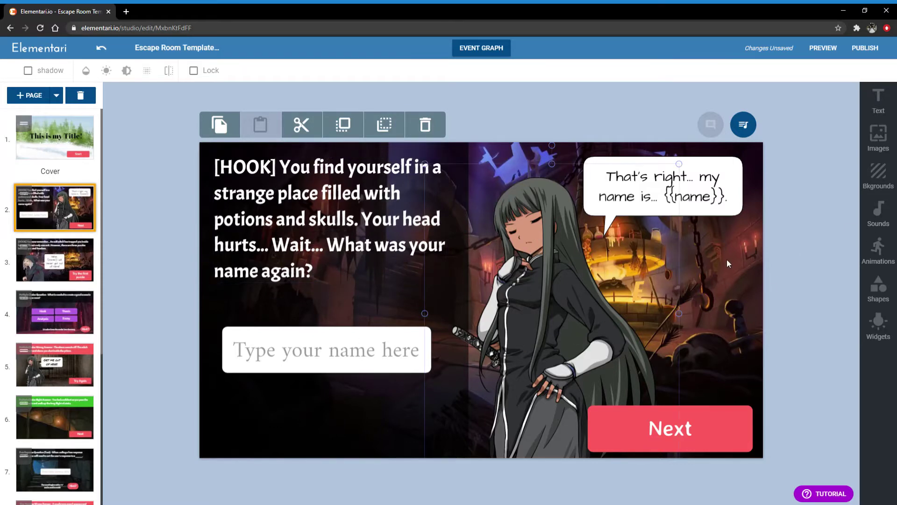
Rewrite page 2's story as "You suddenly woke up and found out that there was a pile of blood next to you. What happened? What is your name?"
left_click(323, 276)
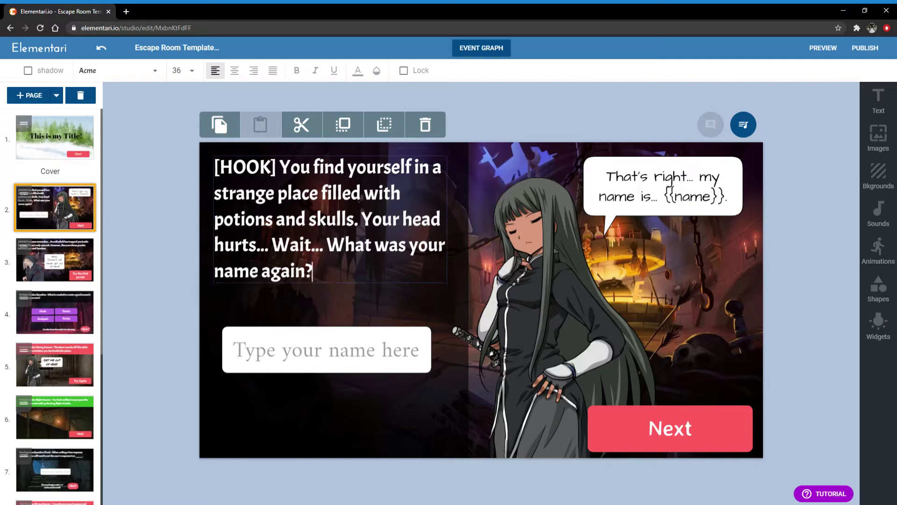
left_click_drag(312, 271, 218, 168)
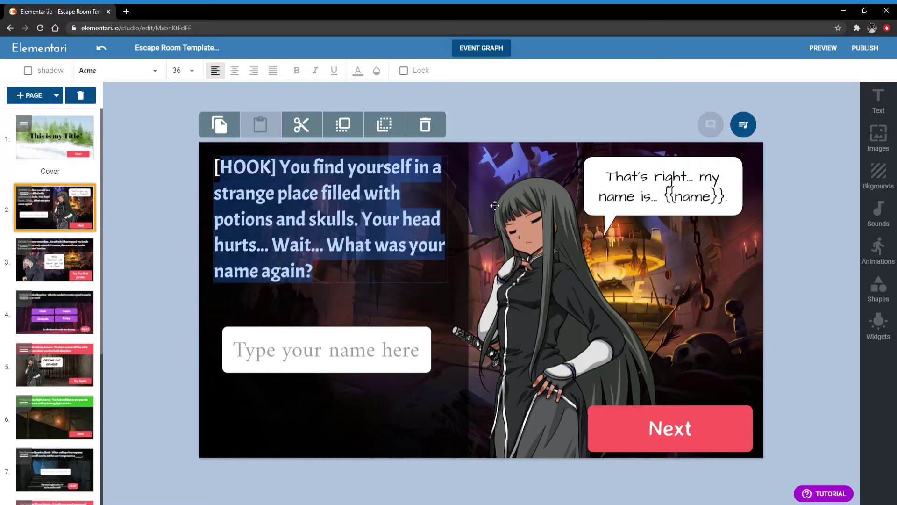
key("BackSpace")
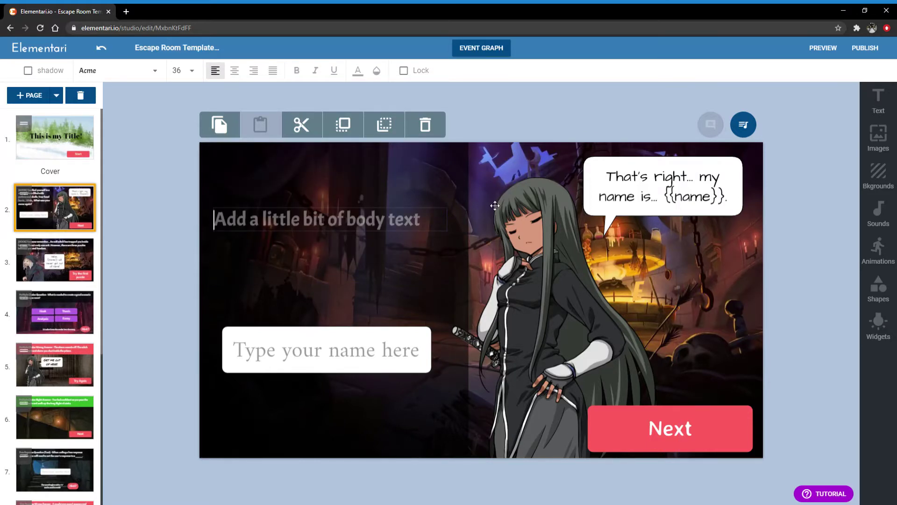
type("You suddenly woke")
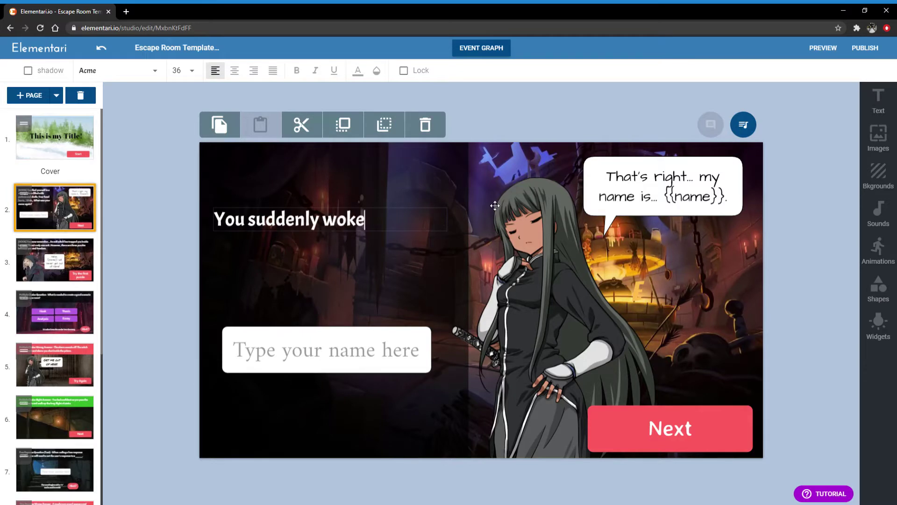
type(" up and ")
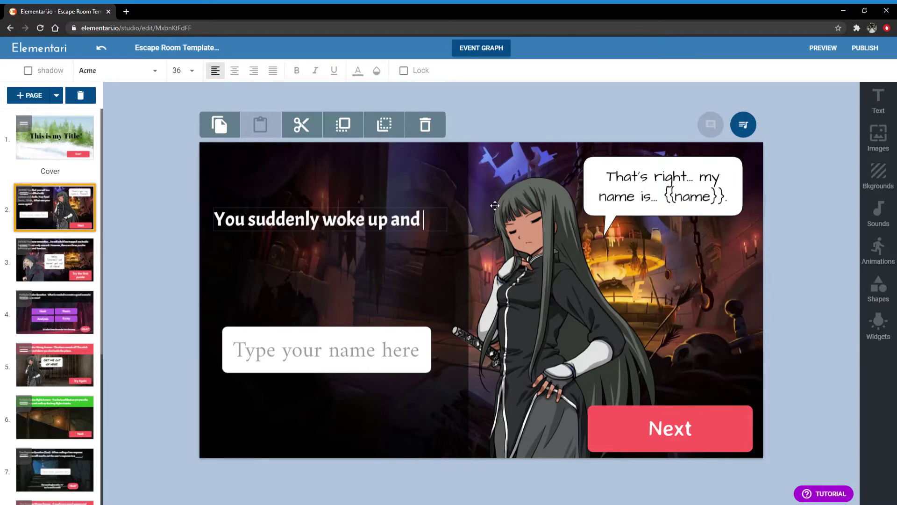
type("found out that ")
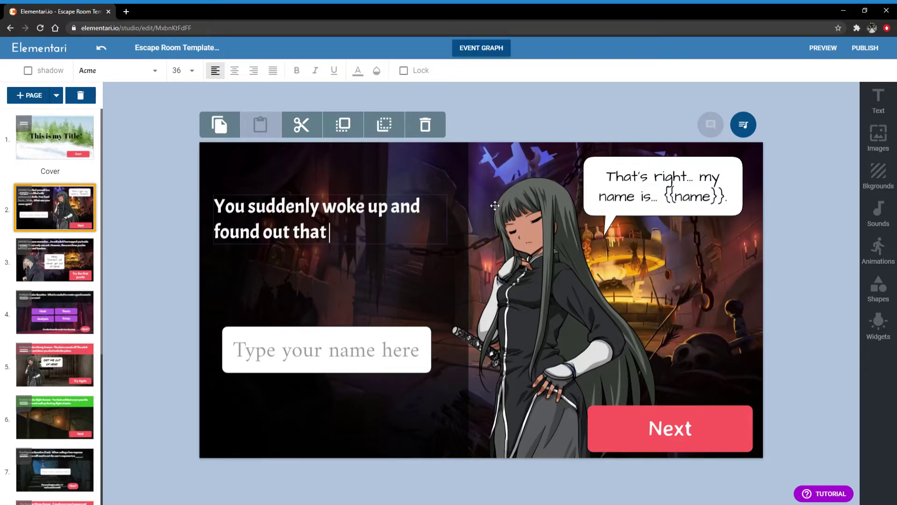
type("there was a")
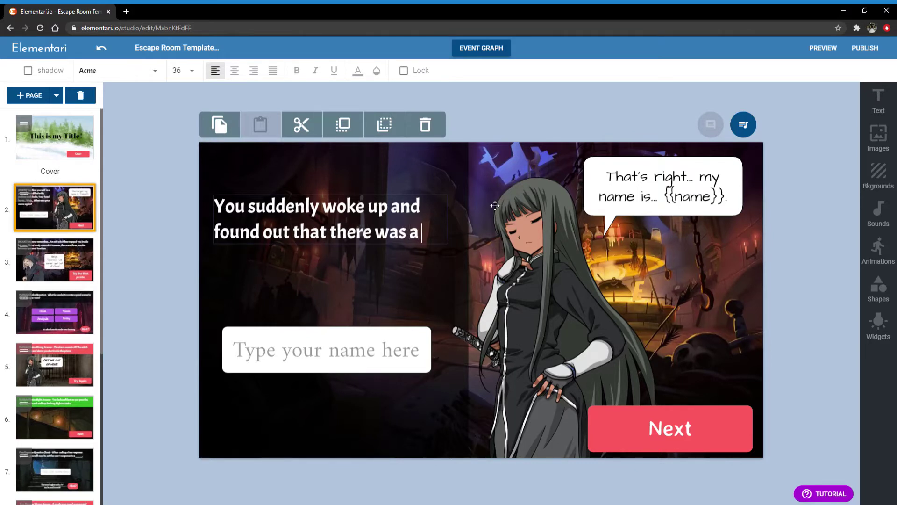
type(" pile of blodd")
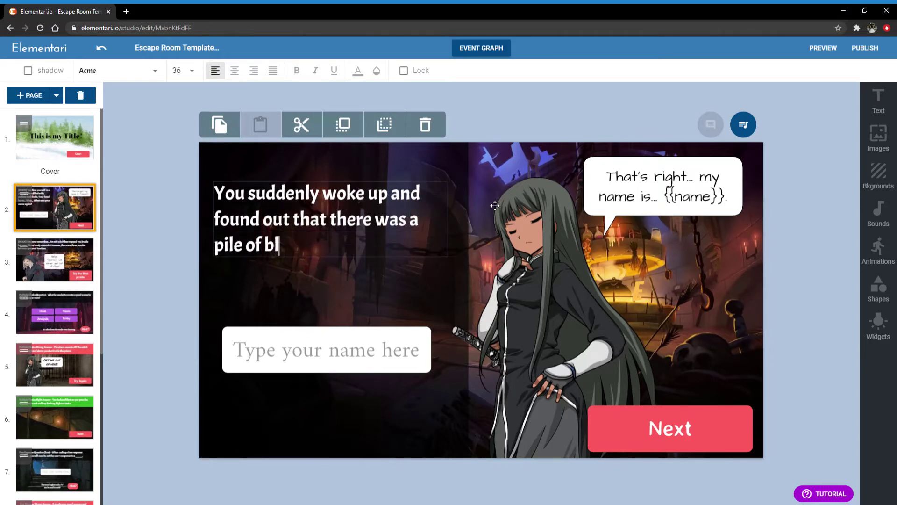
key("BackSpace")
key("BackSpace")
type("od next to ")
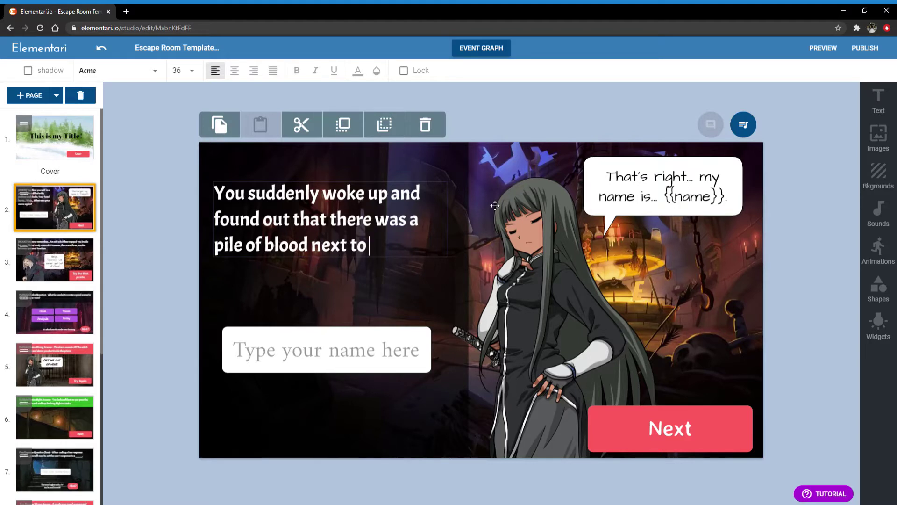
type("you. What happen")
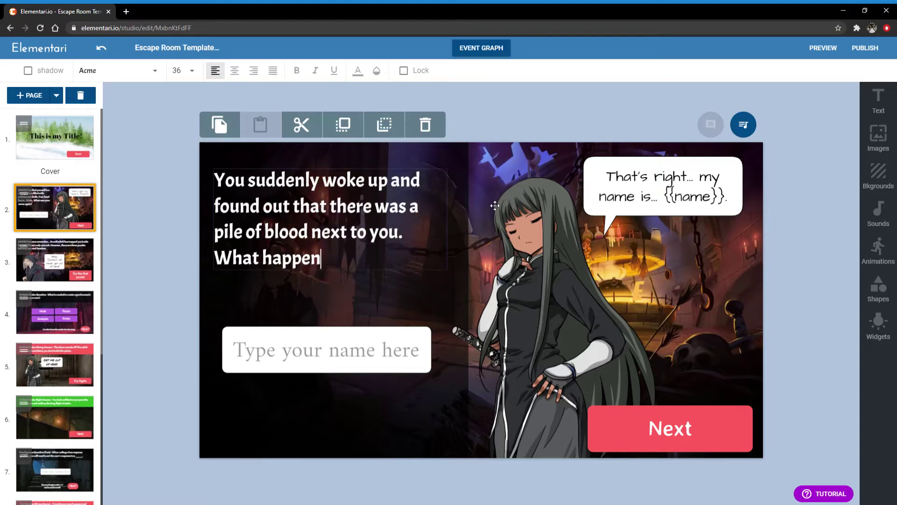
type("ed? What is your name?")
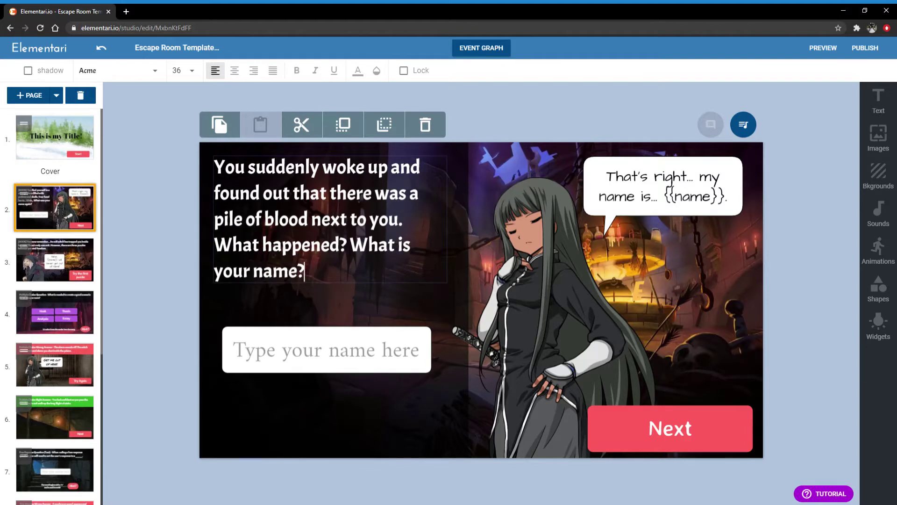
left_click(252, 299)
Look at the available backgrounds for page 2 without choosing one
left_click(879, 174)
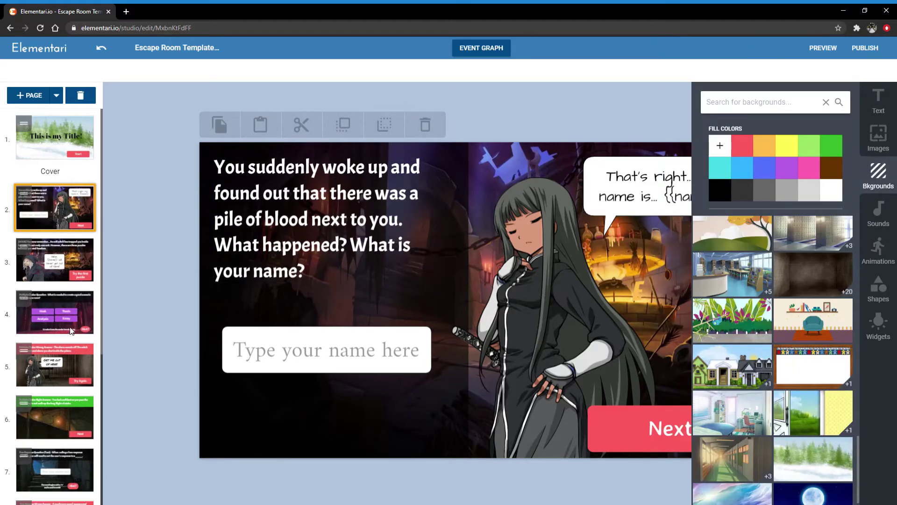
left_click(161, 270)
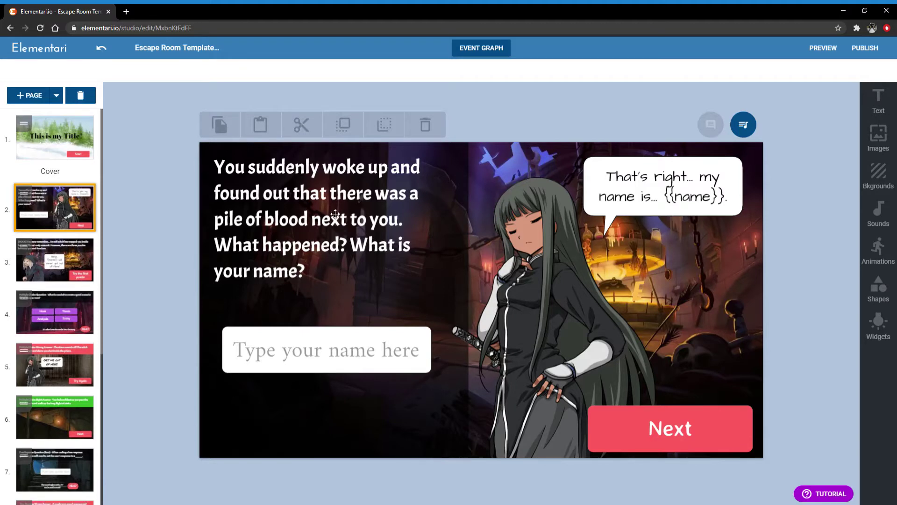
Examine page 2's event graph, from the name text field through the name variable to the speech bubble, and return to the page layout
left_click(499, 54)
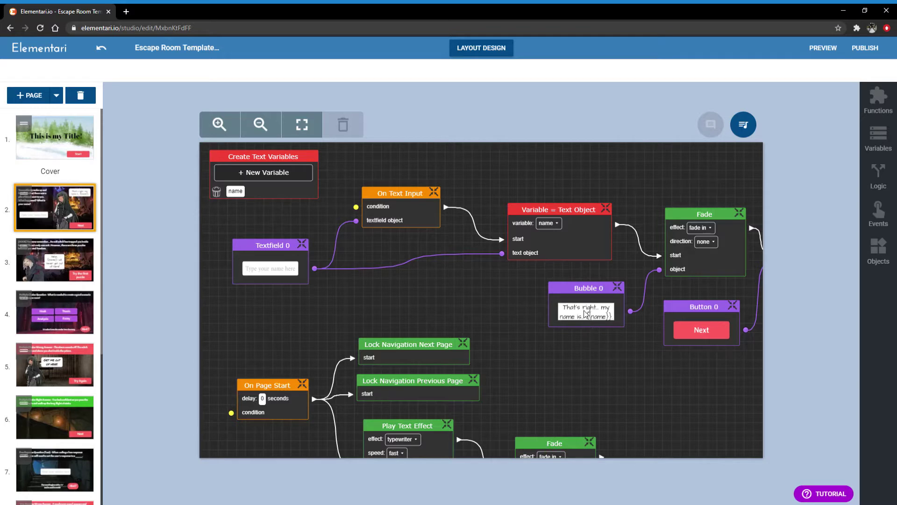
left_click_drag(640, 358, 615, 422)
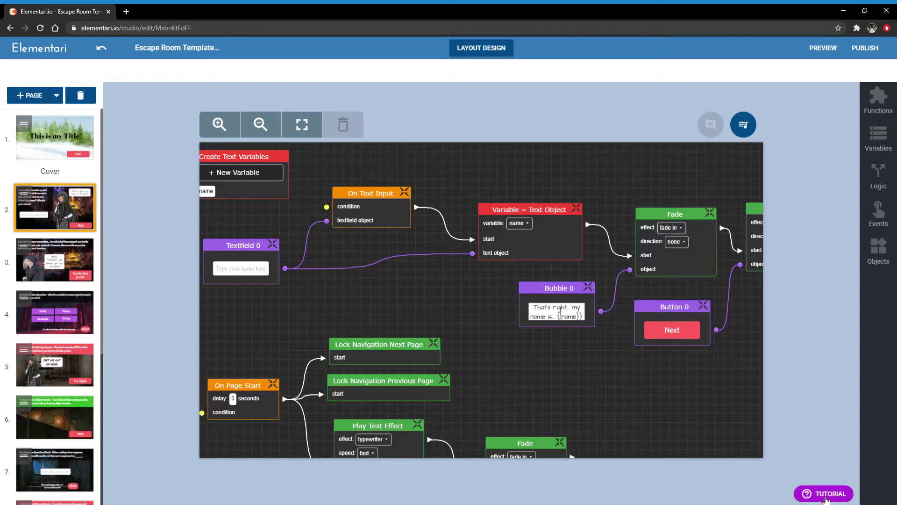
left_click(800, 499)
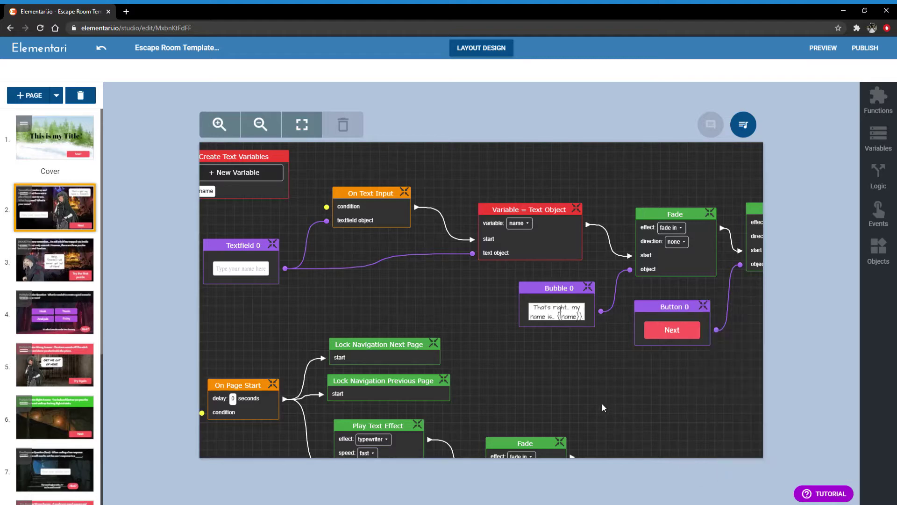
left_click_drag(602, 403, 670, 350)
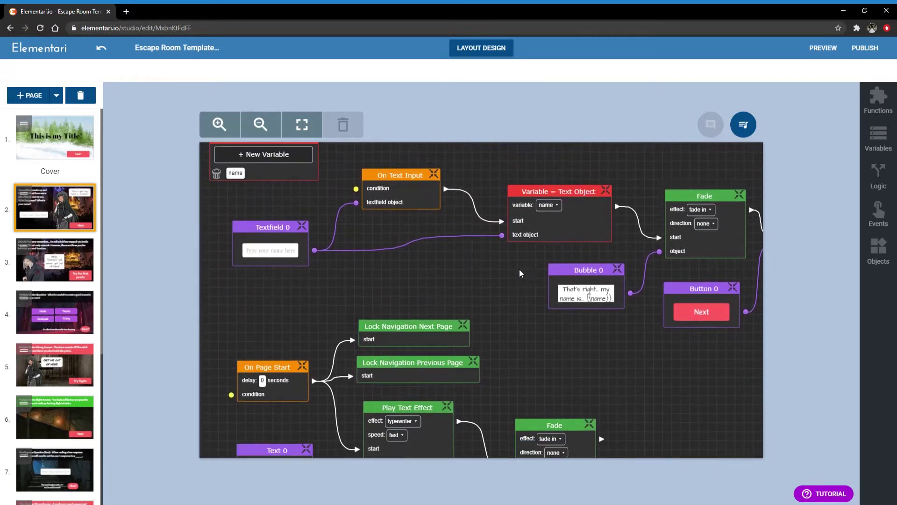
scroll(519, 268, "down", 3)
scroll(631, 265, "up", 3)
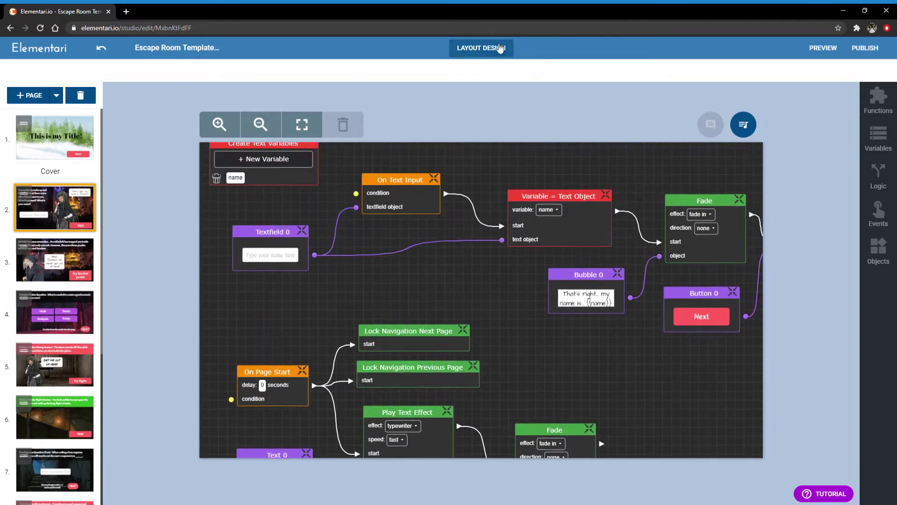
left_click(501, 48)
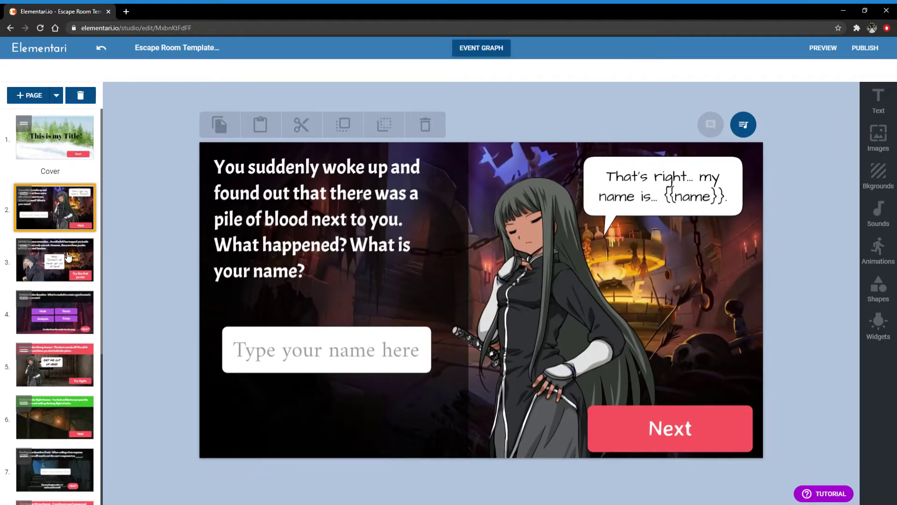
Open page 3 and highlight the {{name}} variable and its double braces in the witch's speech bubble
left_click(68, 256)
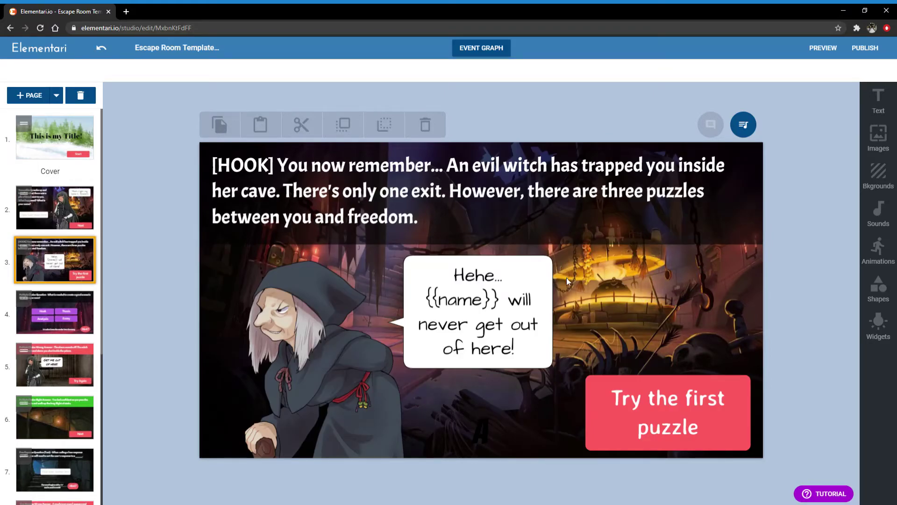
left_click(482, 303)
mouse_move(425, 299)
left_mouse_down()
mouse_move(504, 304)
mouse_move(425, 300)
left_mouse_up()
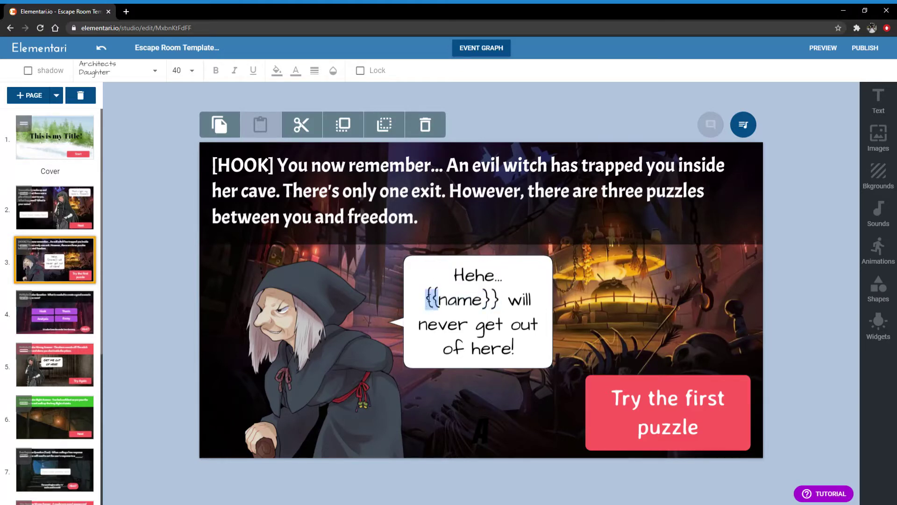
double_click(463, 309)
left_click(487, 305)
left_click_drag(483, 302, 445, 295)
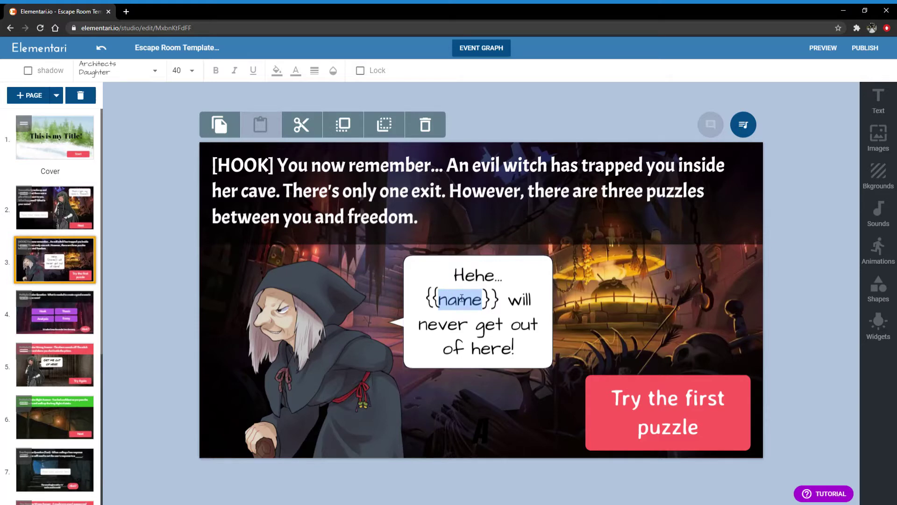
left_click(501, 302)
left_click_drag(501, 302, 419, 295)
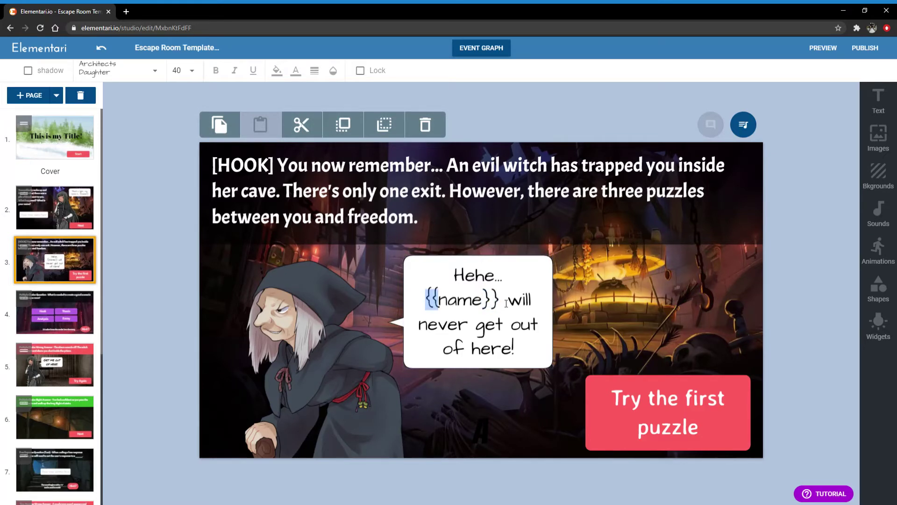
left_click_drag(506, 303, 485, 303)
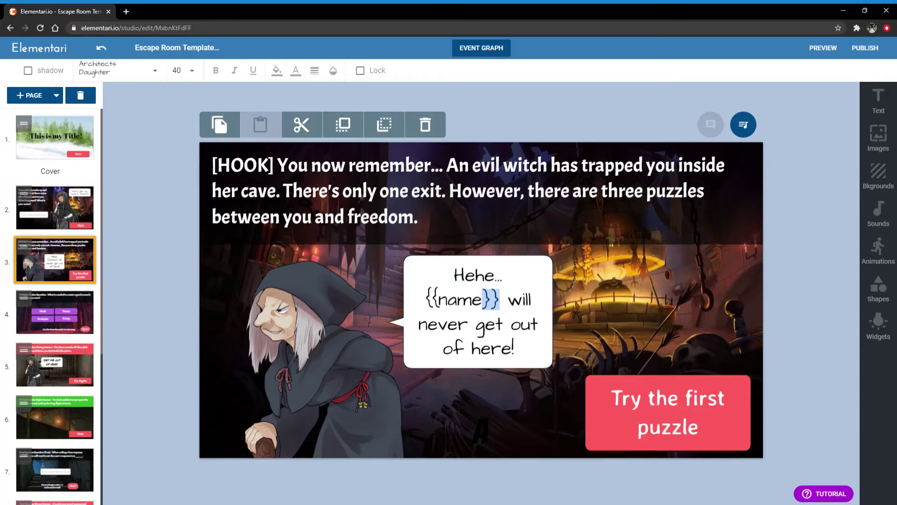
left_click(597, 340)
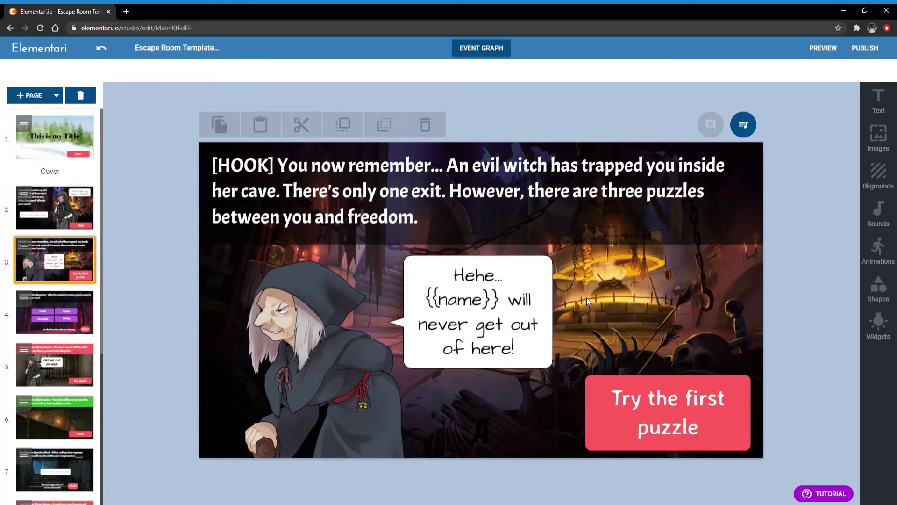
Highlight the whole [HOOK] story text on page 3 and deselect it without editing
left_click(322, 223)
left_click(420, 192)
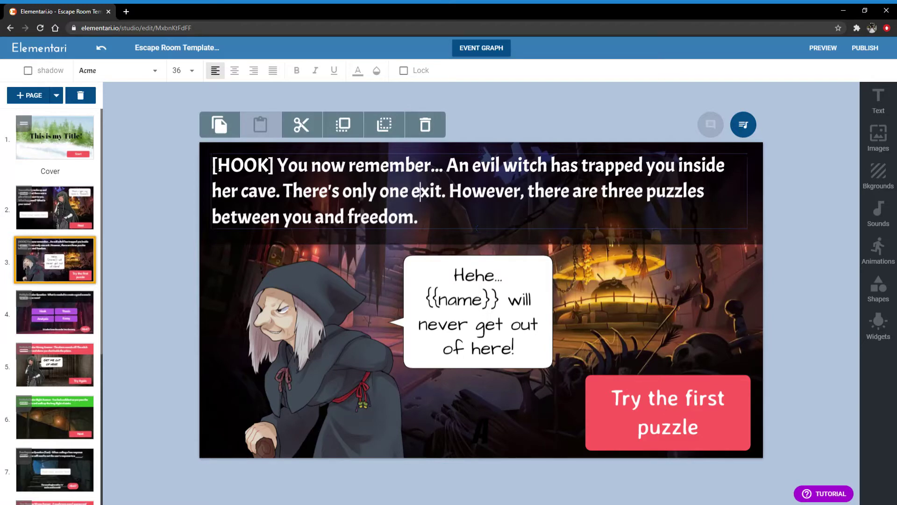
key("ctrl+a")
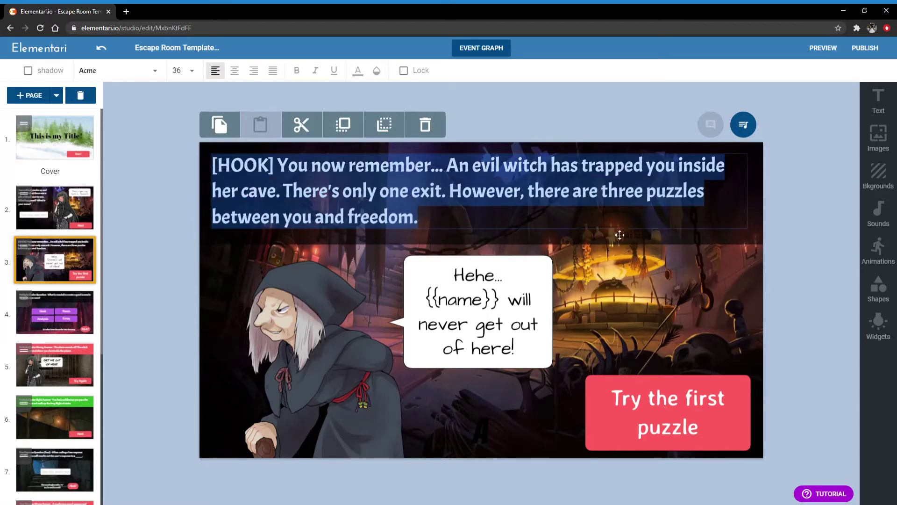
left_click(647, 298)
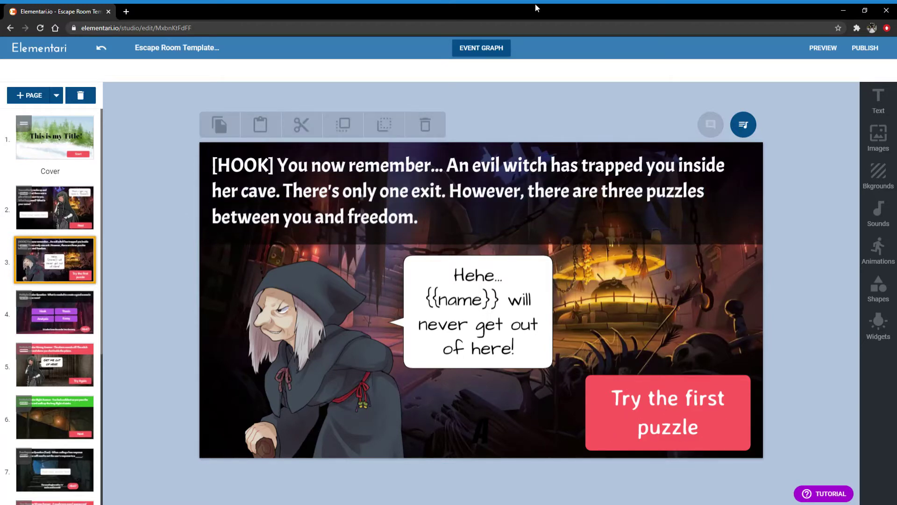
Open page 3's event graph and slightly rearrange the Bubble 0, Lock Navigation, Play Text Effect and first Fade nodes
left_click(502, 50)
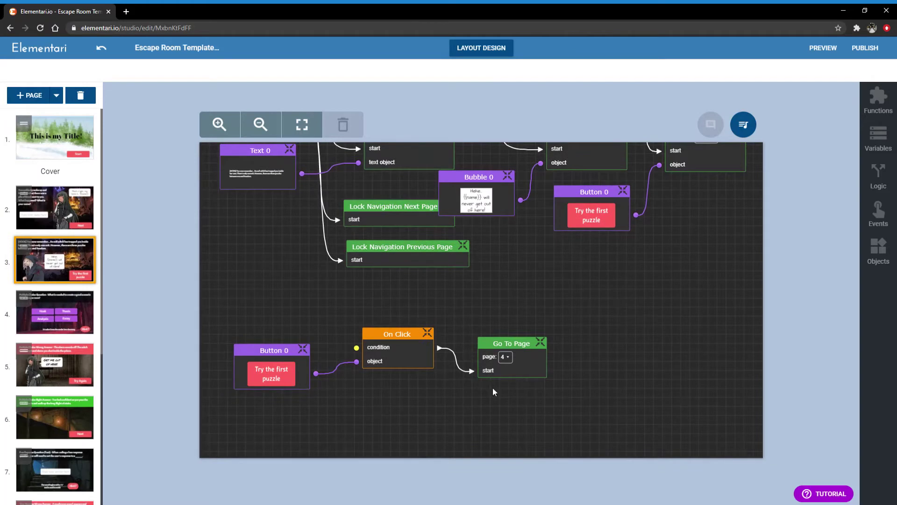
scroll(559, 280, "up", 1)
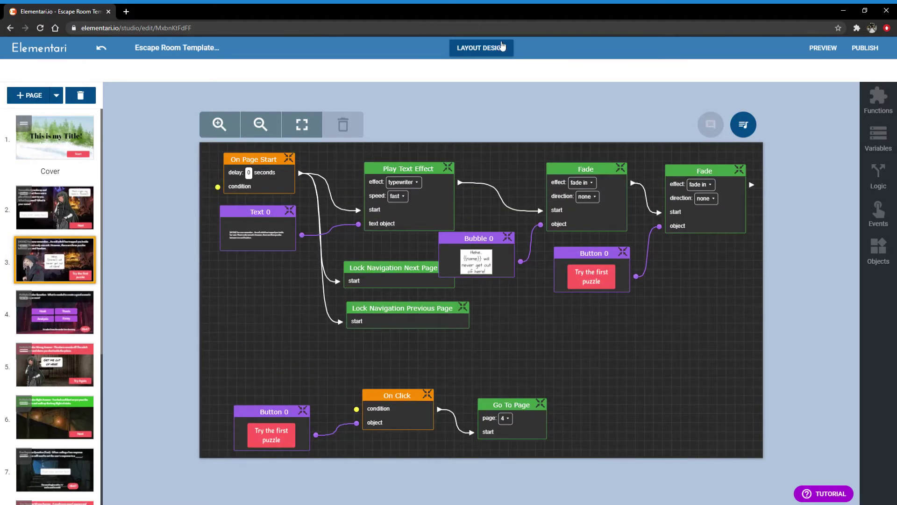
left_click_drag(472, 238, 501, 237)
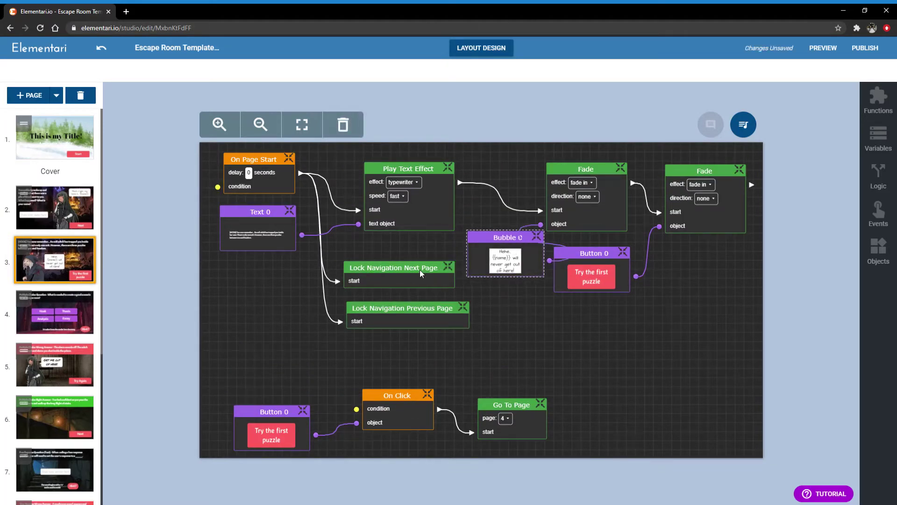
left_click_drag(416, 269, 406, 301)
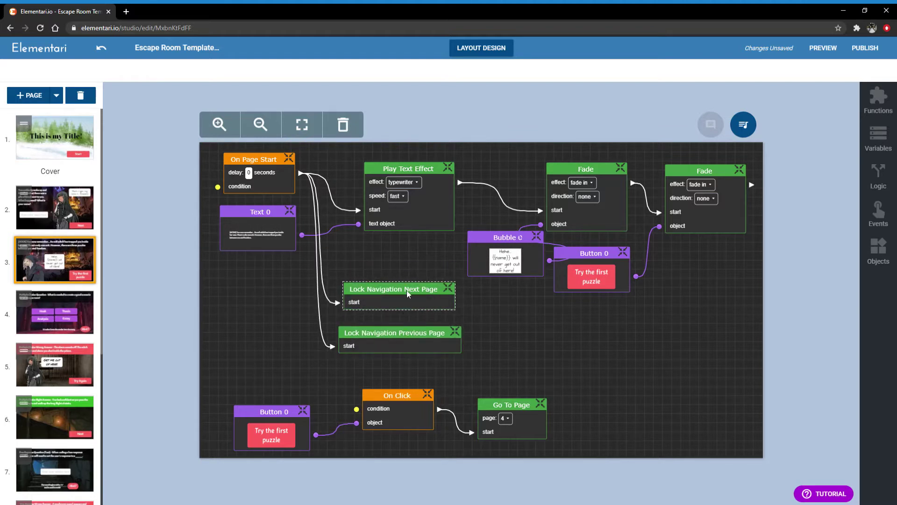
left_click_drag(504, 237, 474, 239)
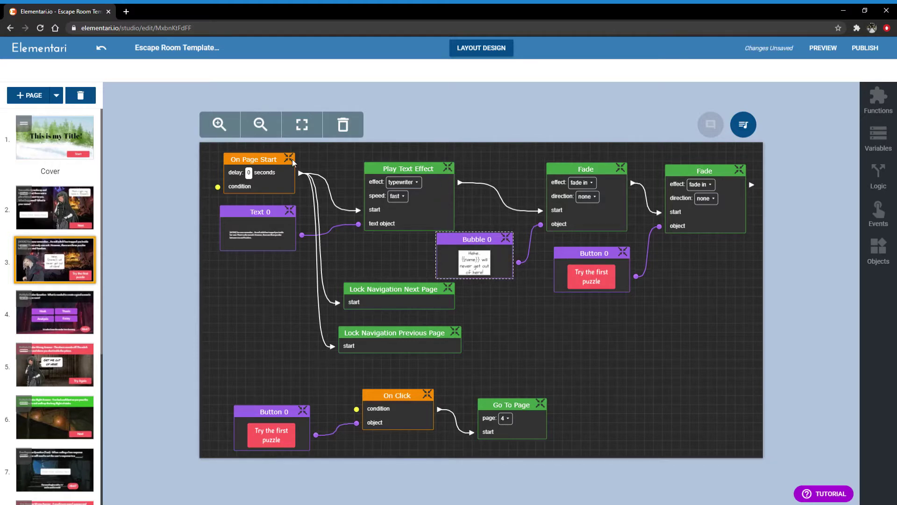
left_click_drag(428, 168, 417, 164)
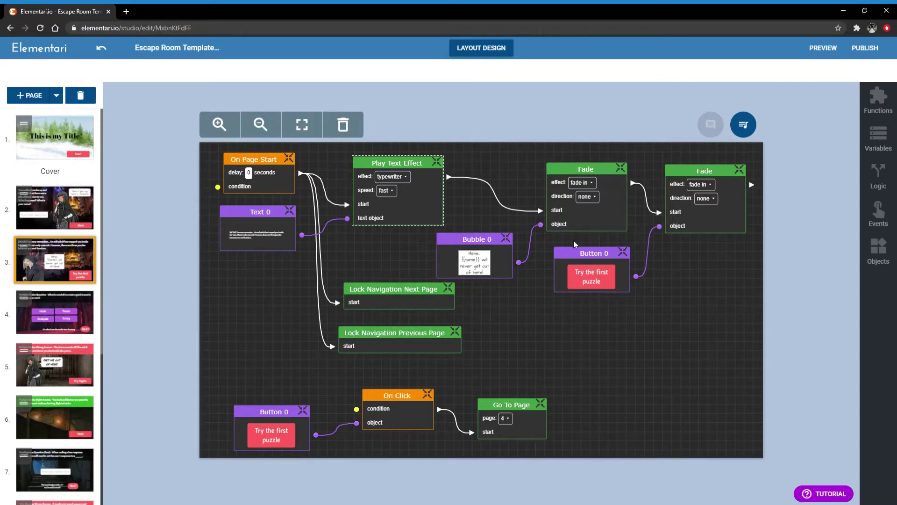
left_click_drag(575, 225, 562, 217)
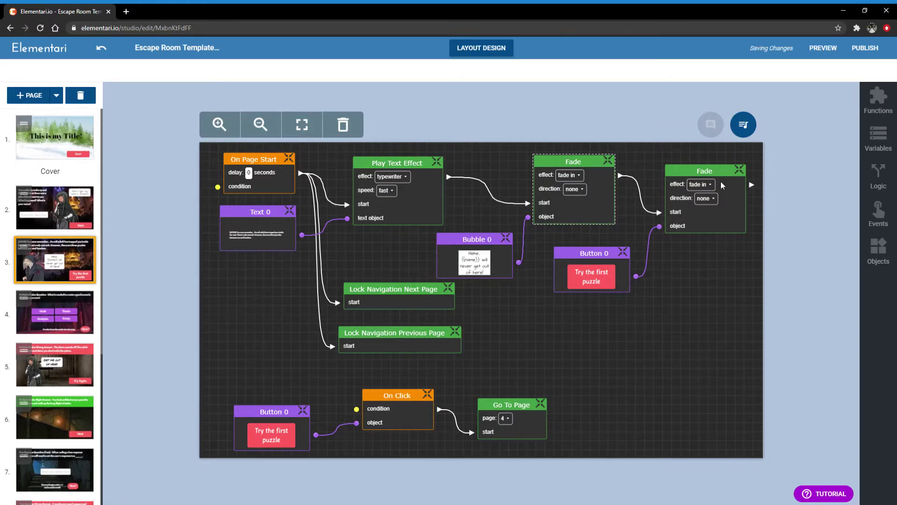
Rearrange page 3's two Fade nodes and shift the upper Button 0 and Bubble 0 nodes slightly to tidy the event graph
left_click_drag(743, 227, 747, 221)
left_click(690, 299)
left_click_drag(607, 205, 602, 207)
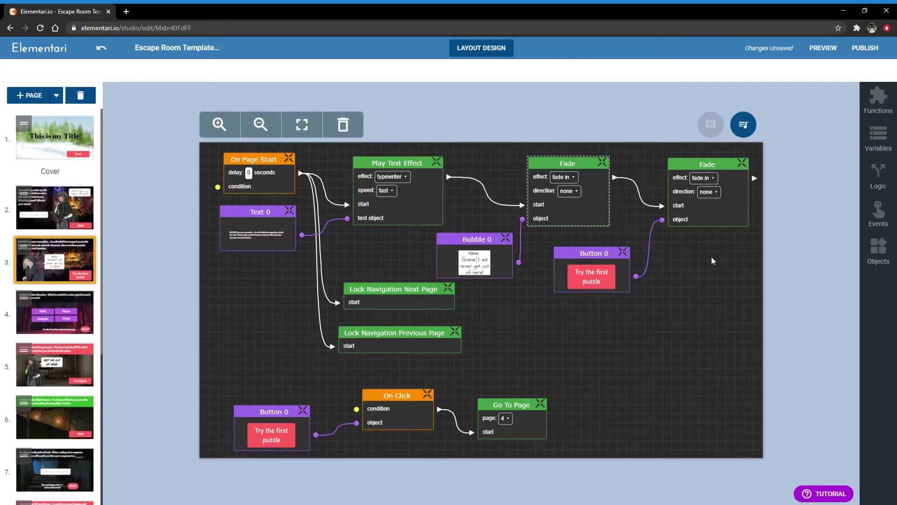
left_click(710, 257)
left_click_drag(573, 279, 572, 278)
left_click(472, 253)
left_click_drag(471, 255, 461, 255)
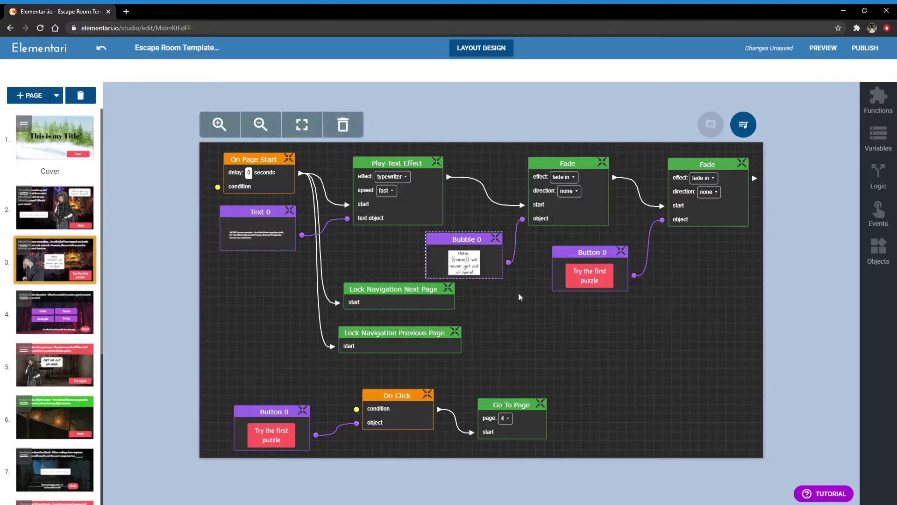
left_click(518, 293)
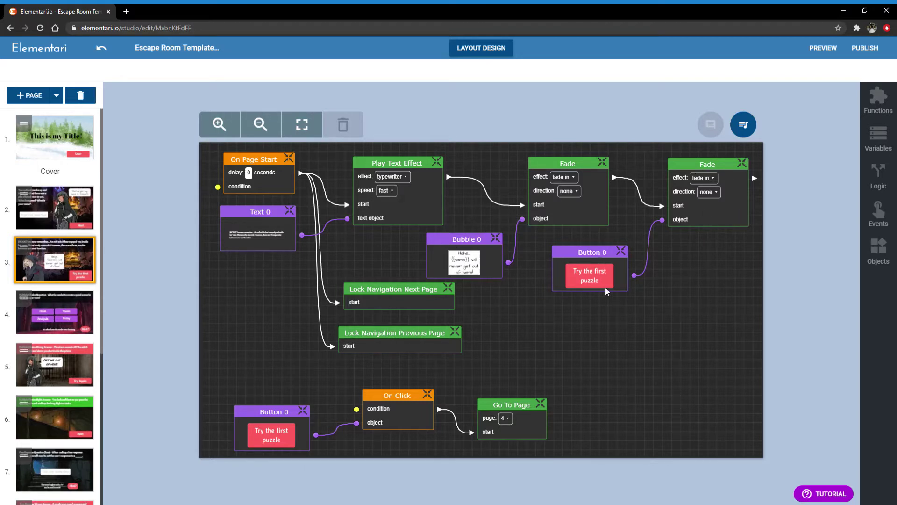
Nudge the Button 0 and Go To Page nodes in page 3's On Click chain slightly
scroll(605, 358, "down", 2)
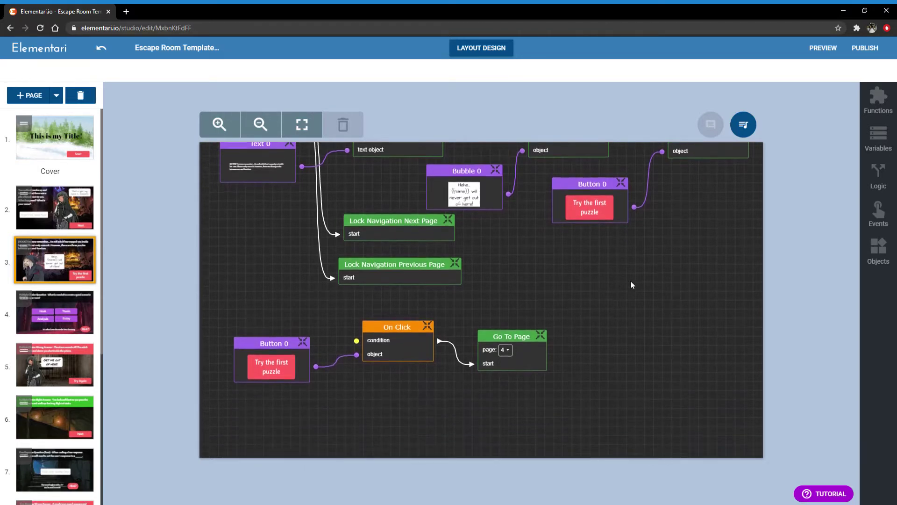
left_click_drag(264, 352, 264, 349)
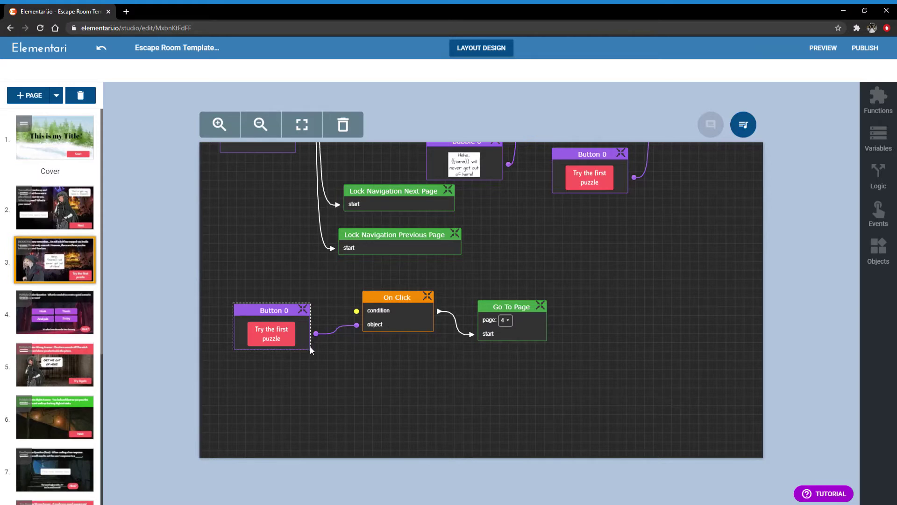
left_click_drag(534, 330, 535, 329)
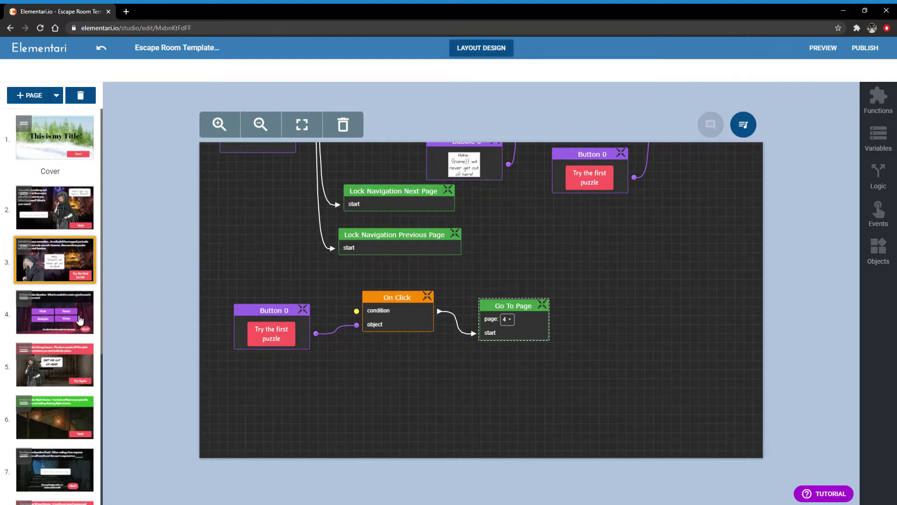
Open page 4 in the layout design and replace its multiple-choice question with "What is 1 + 1?"
left_click(80, 320)
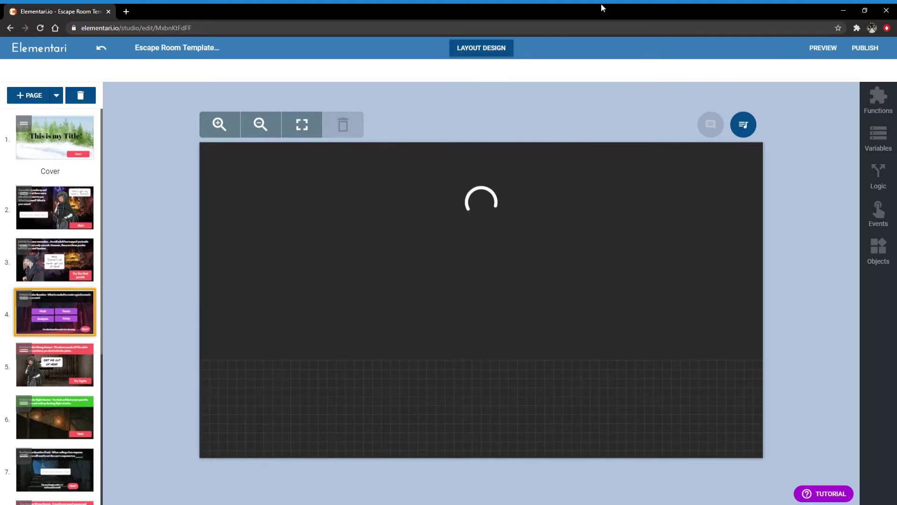
left_click(465, 51)
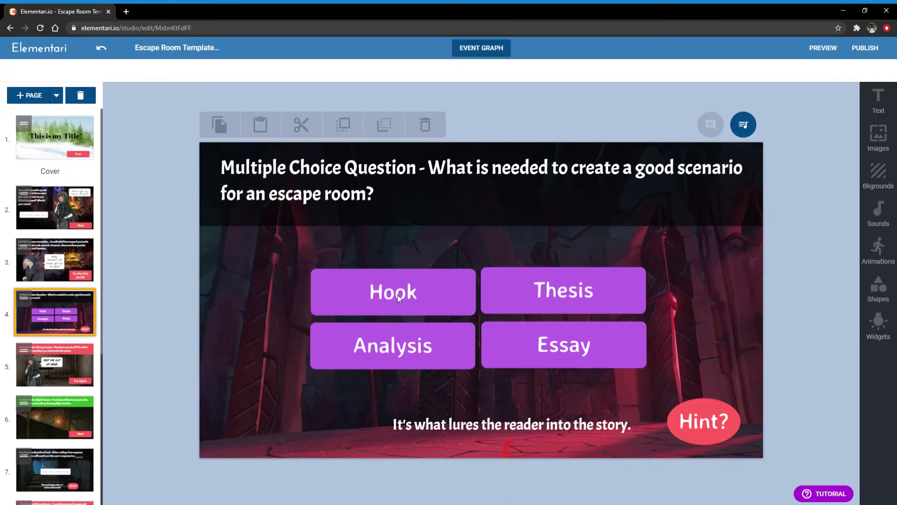
left_click(383, 195)
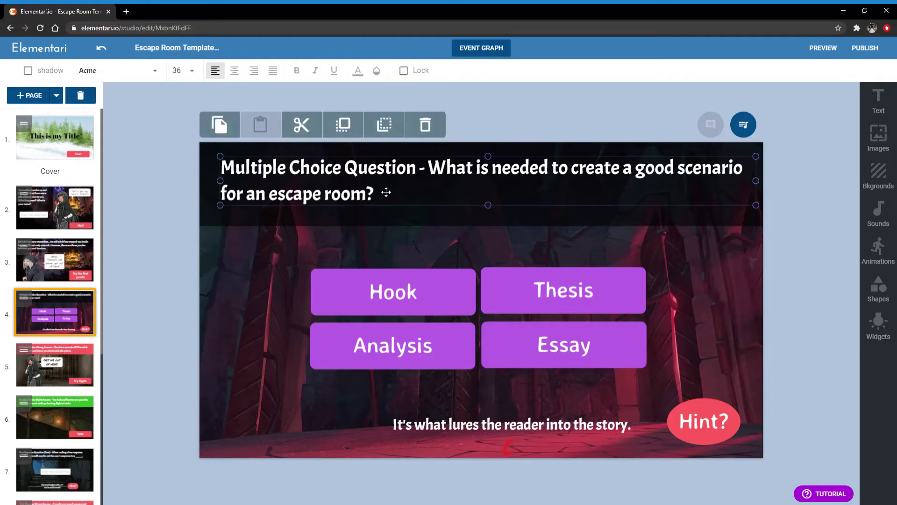
left_click_drag(378, 194, 223, 163)
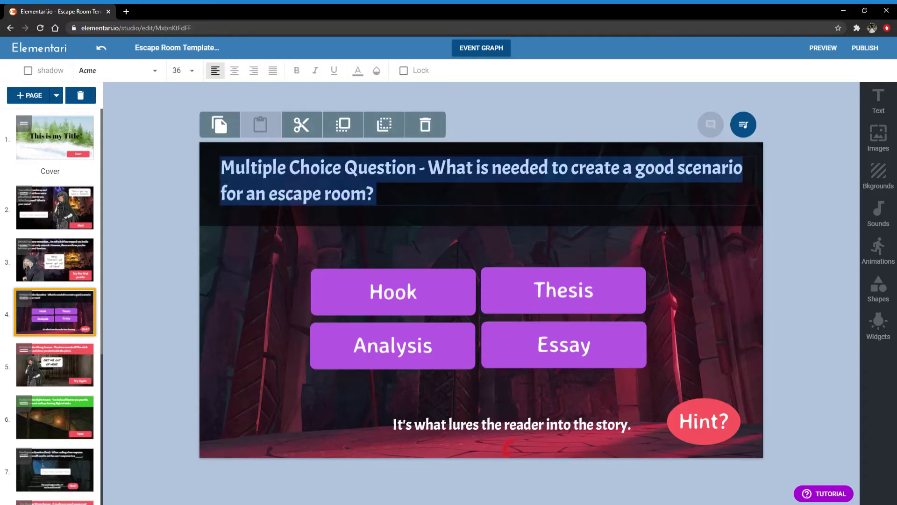
key("BackSpace")
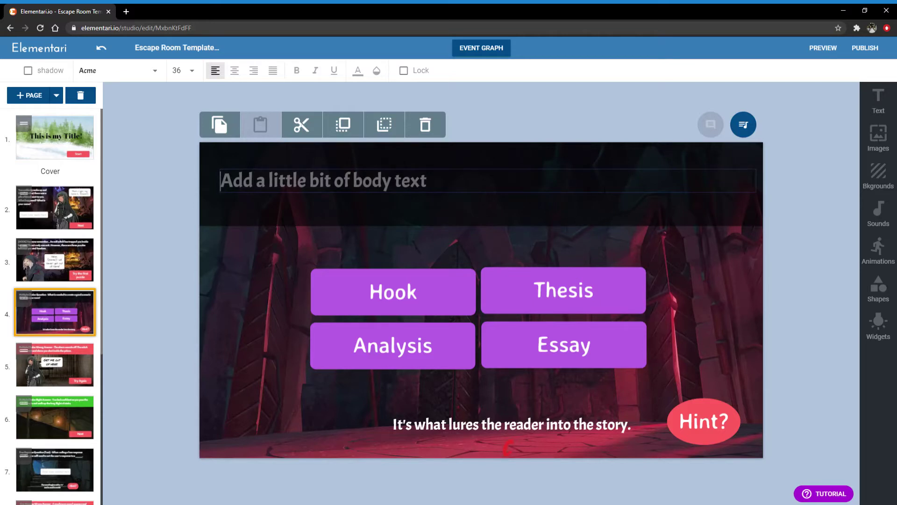
type("What is 1")
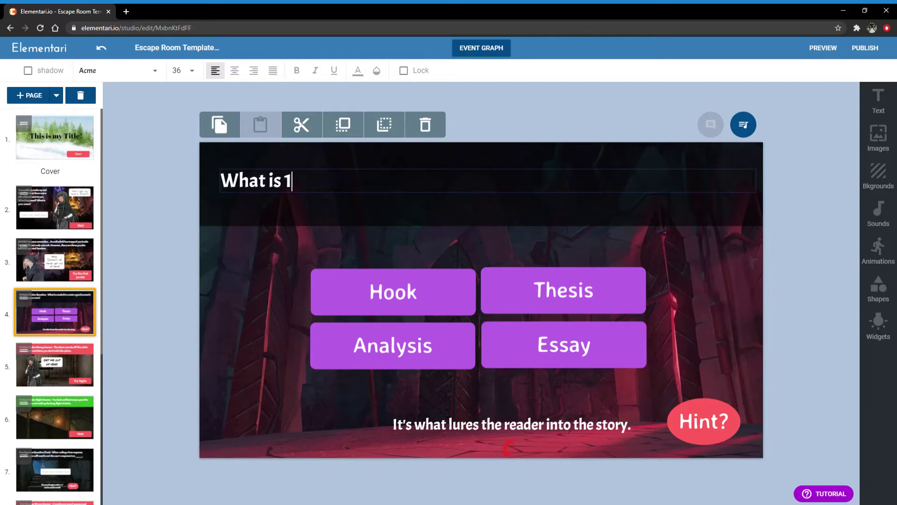
type(" + 1?")
Change the Hook answer button's text to 2 and the Thesis button's text to 1
double_click(414, 299)
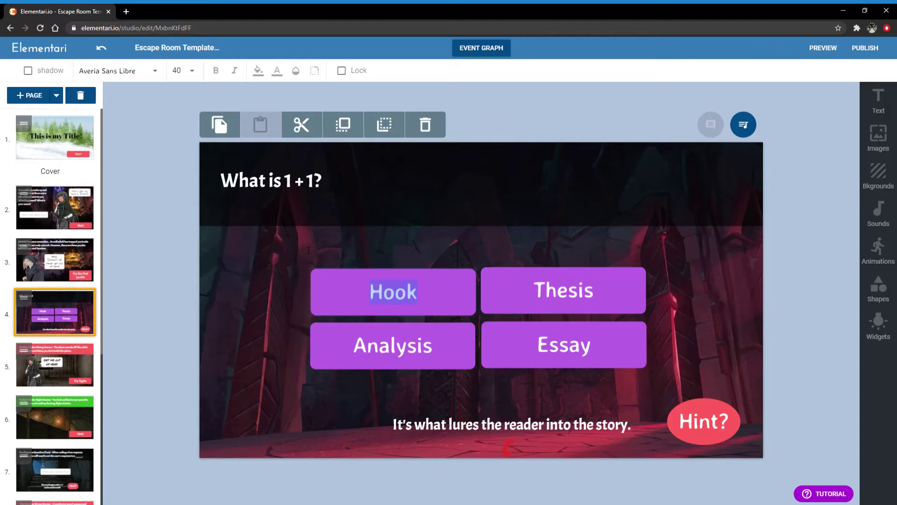
key("BackSpace")
type("2")
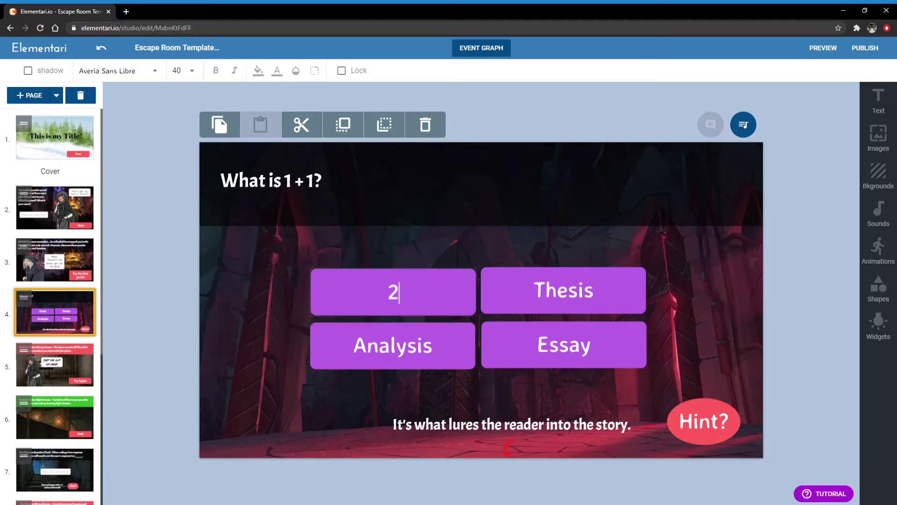
left_click(595, 290)
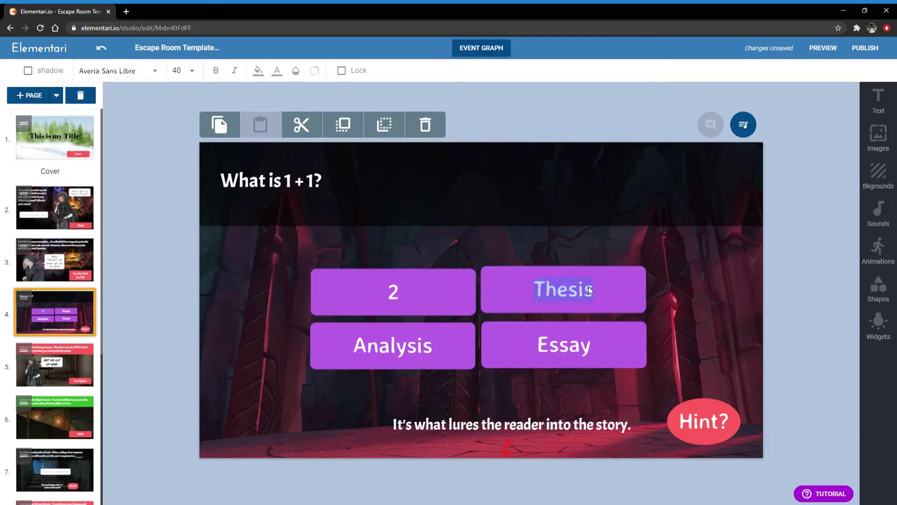
double_click(594, 291)
type("1")
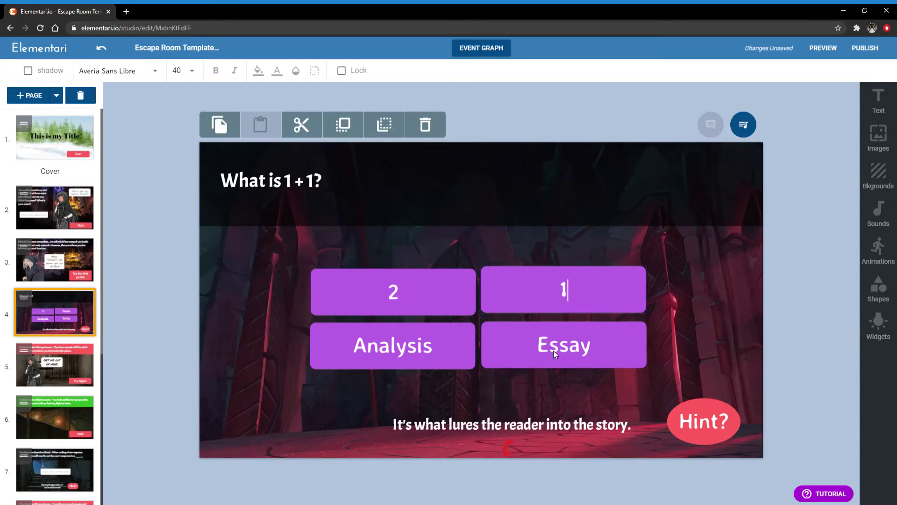
Change the Analysis answer button's text to 0 and the Essay button's text to 11
left_click(414, 353)
double_click(415, 352)
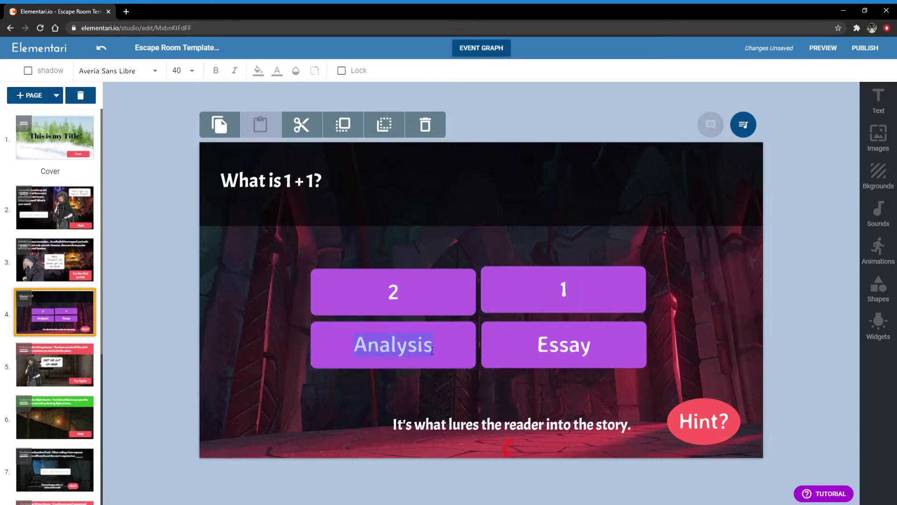
type("0")
left_click(552, 347)
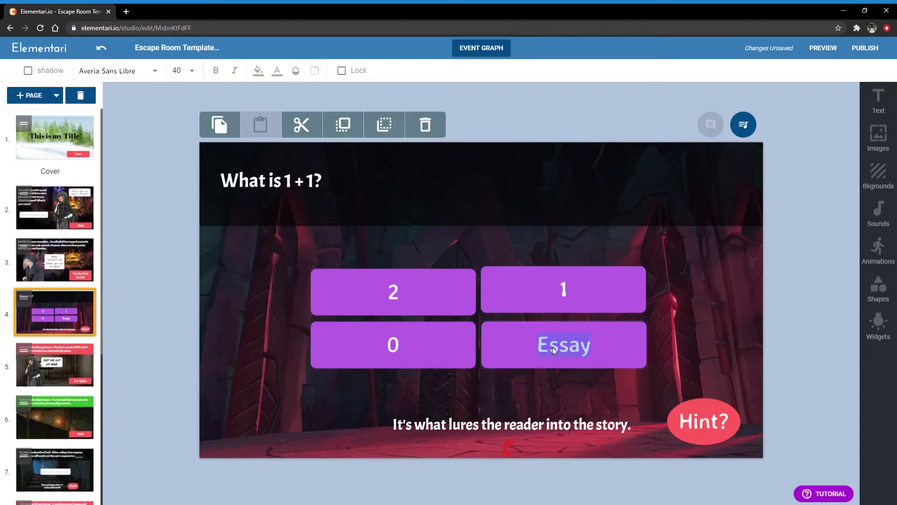
double_click(552, 347)
type("11")
left_click(683, 311)
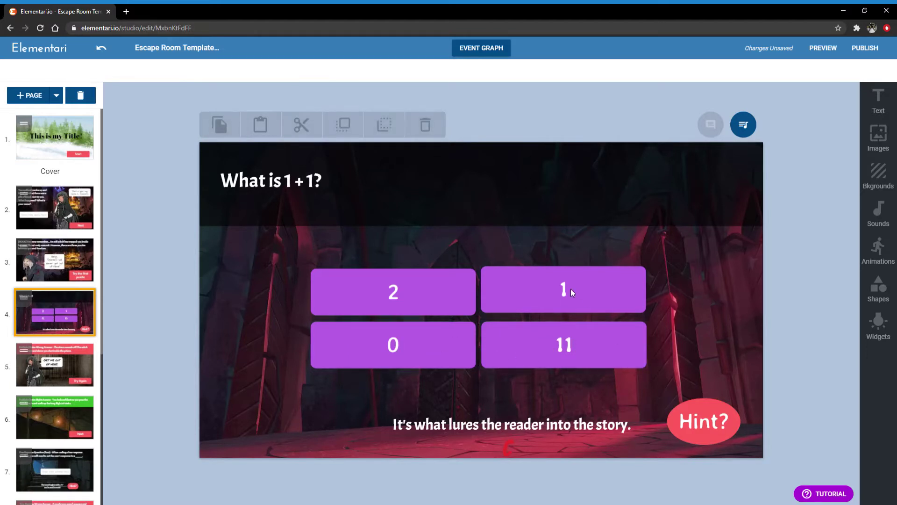
Swap the positions of the 1 and 2 answer buttons in the upper row
left_click_drag(571, 289, 318, 287)
left_click_drag(452, 301, 457, 303)
left_click_drag(583, 306, 622, 304)
left_click_drag(343, 287, 427, 294)
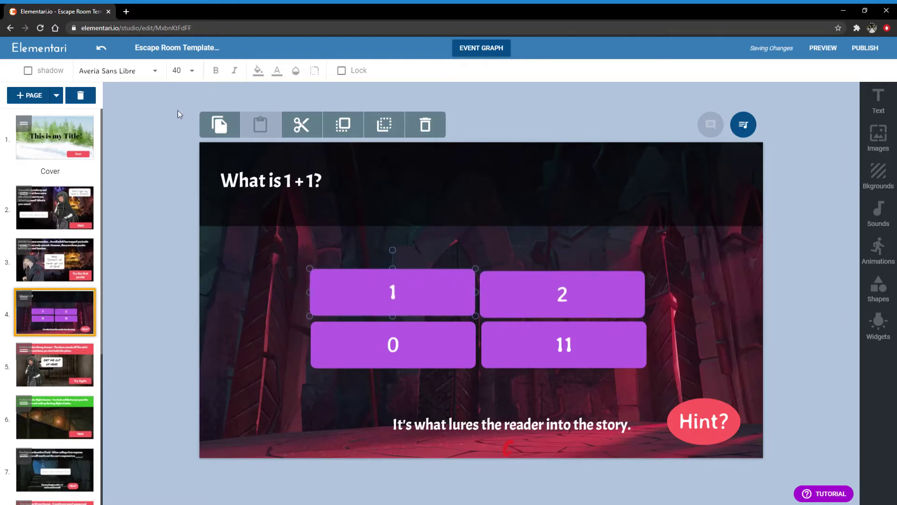
Try a light blue fill and a custom white fill on the 1 answer button
left_click(258, 73)
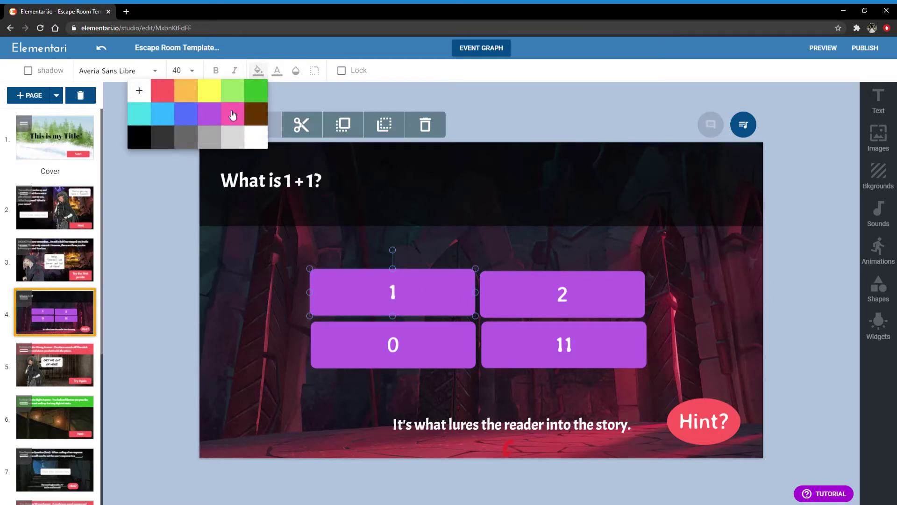
left_click(162, 113)
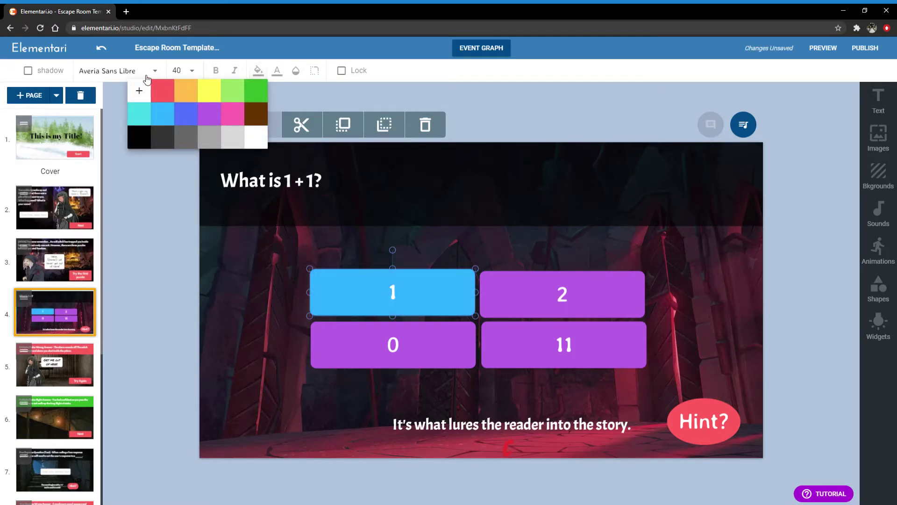
left_click(139, 90)
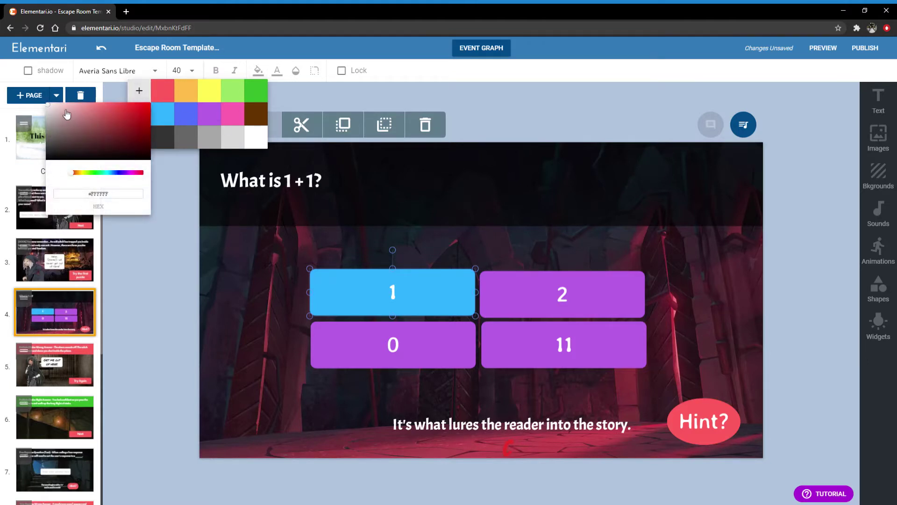
left_click_drag(67, 114, 33, 99)
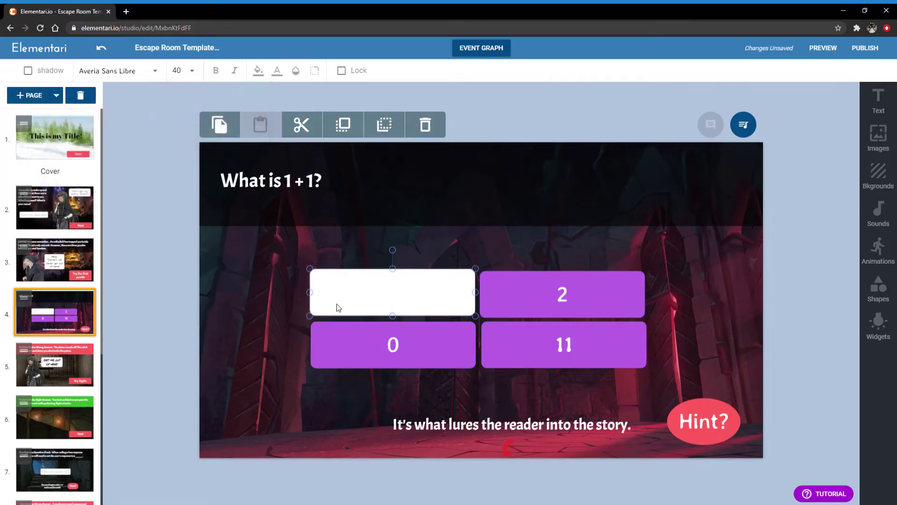
Fill the 1 answer button with medium blue and align the 2 button with its neighbours
left_click(397, 286)
left_click(398, 286)
left_click(256, 71)
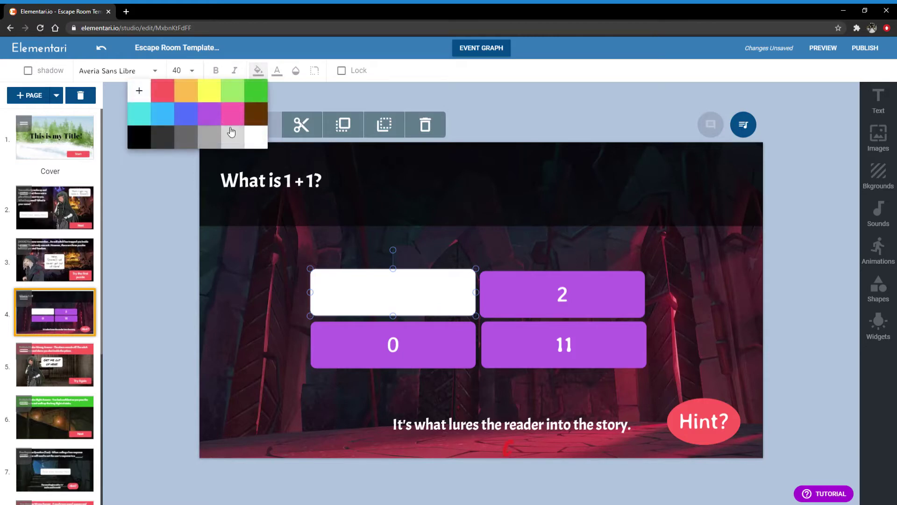
left_click(187, 117)
left_click(408, 293)
left_click_drag(509, 309, 510, 308)
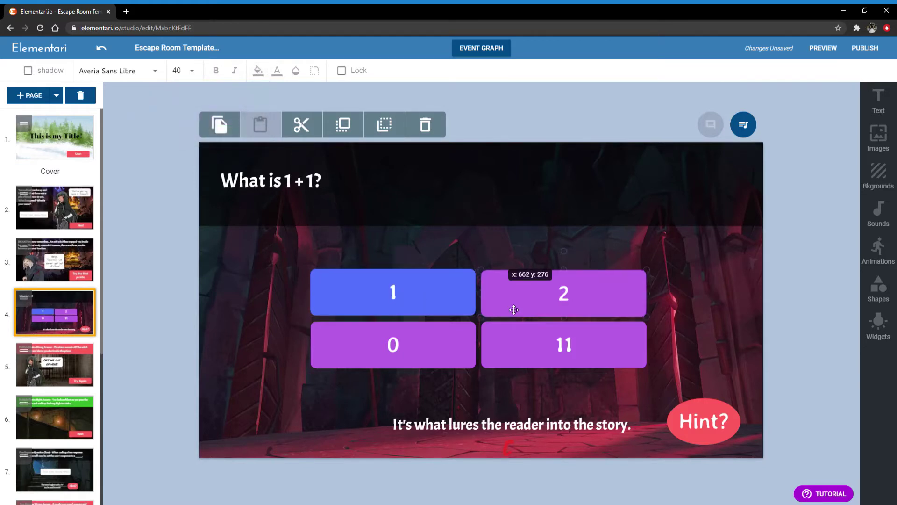
Fill the 11 answer button with the same medium blue as the 1 button and deselect it
left_click(525, 354)
left_click(258, 71)
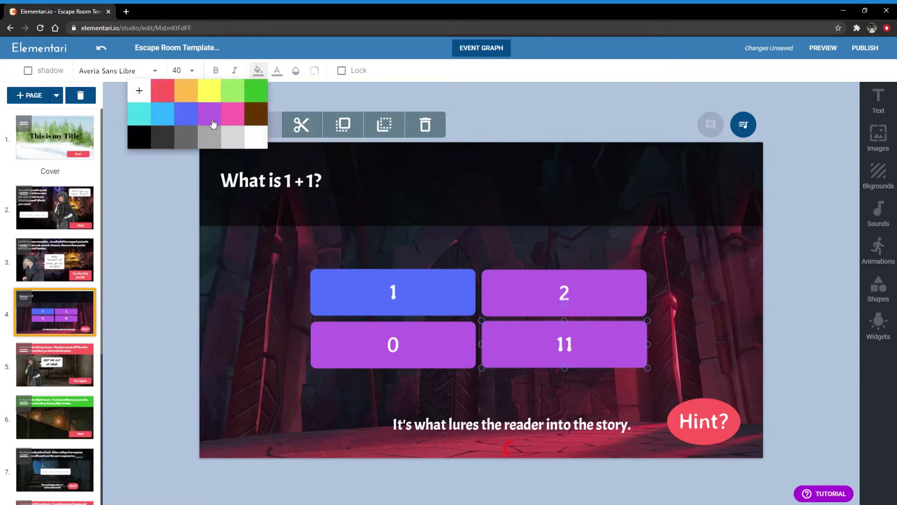
left_click(187, 117)
left_click(598, 502)
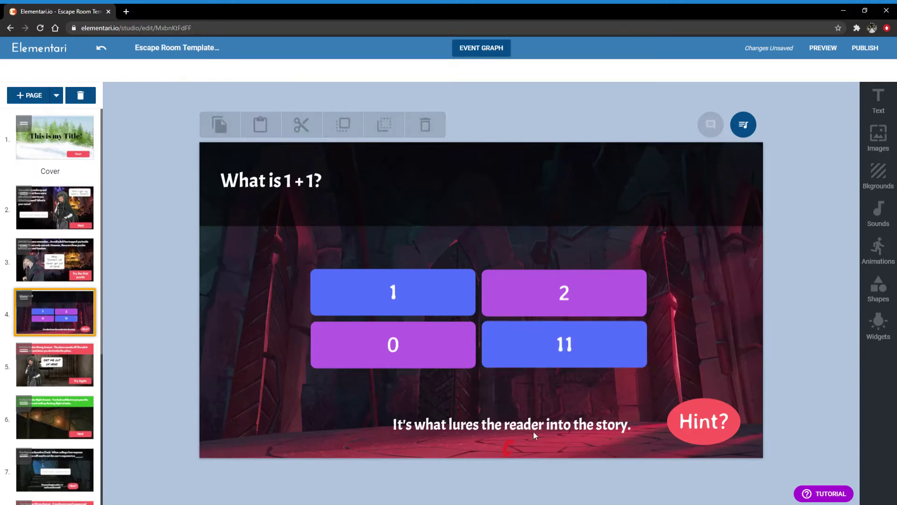
Replace the hint text beside the Hint? button with "Make sure to count properly!"
double_click(571, 429)
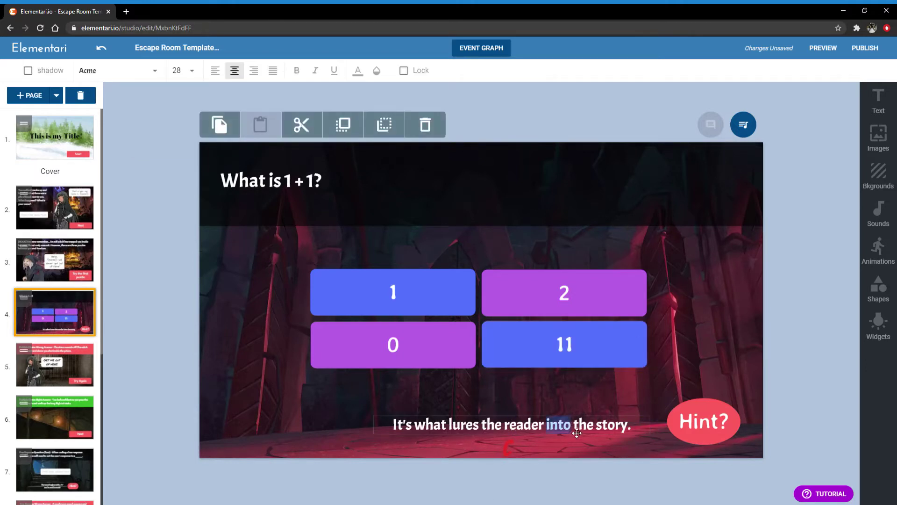
triple_click(577, 432)
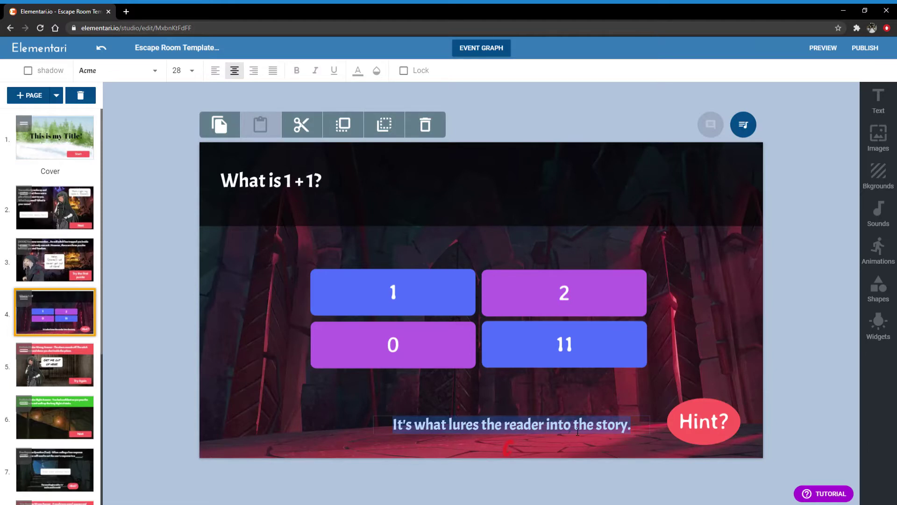
type("Thi")
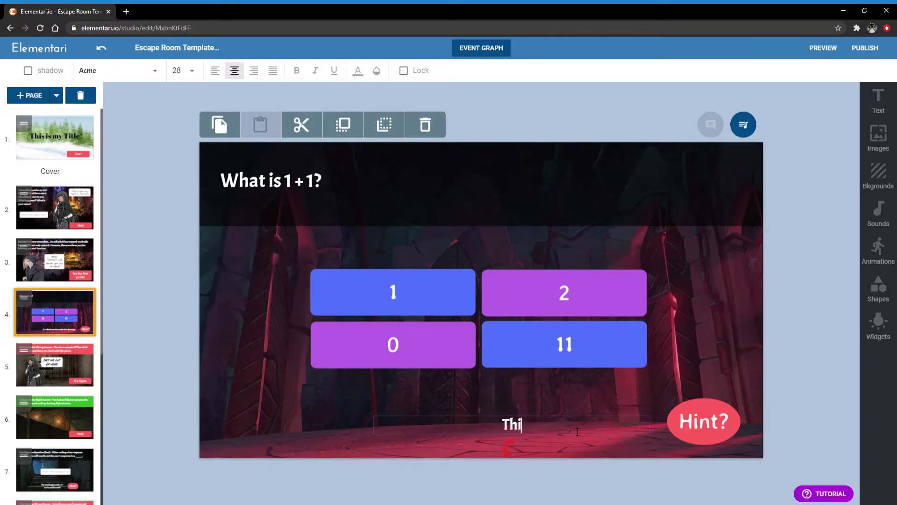
key("BackSpace")
key("BackSpace")
key("BackSpace")
type("Make su")
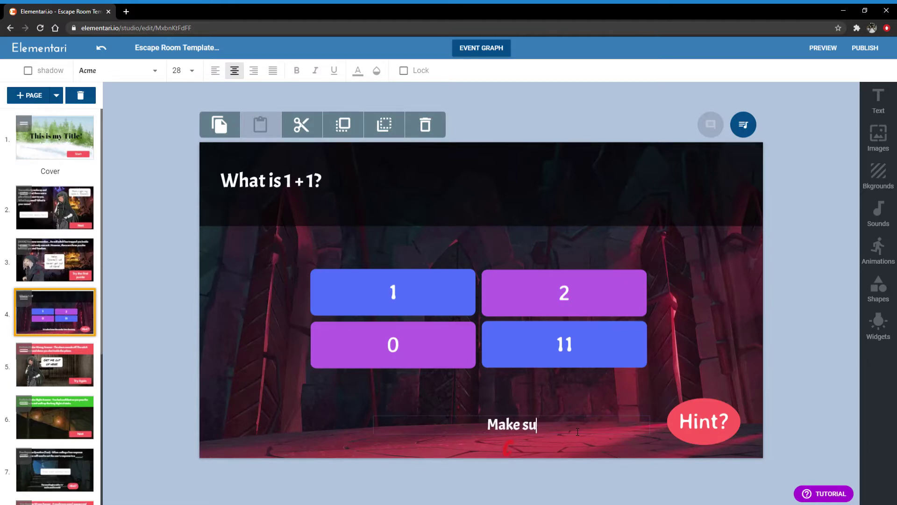
type("re to count propoerly")
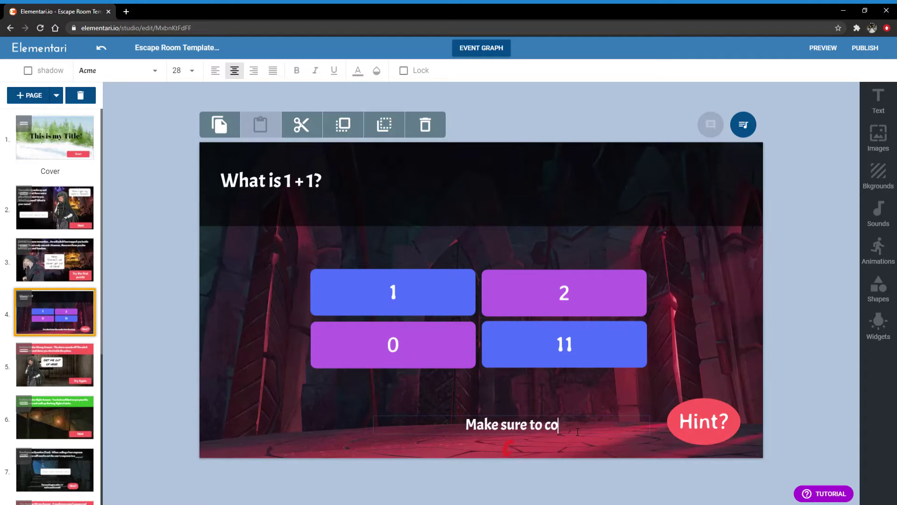
key("BackSpace")
key("BackSpace")
key("BackSpace")
key("BackSpace")
key("BackSpace")
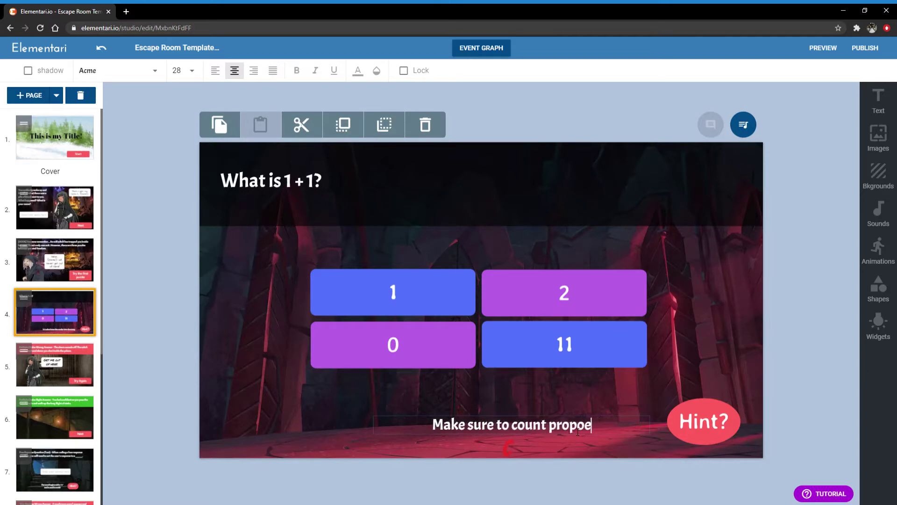
type("erly!")
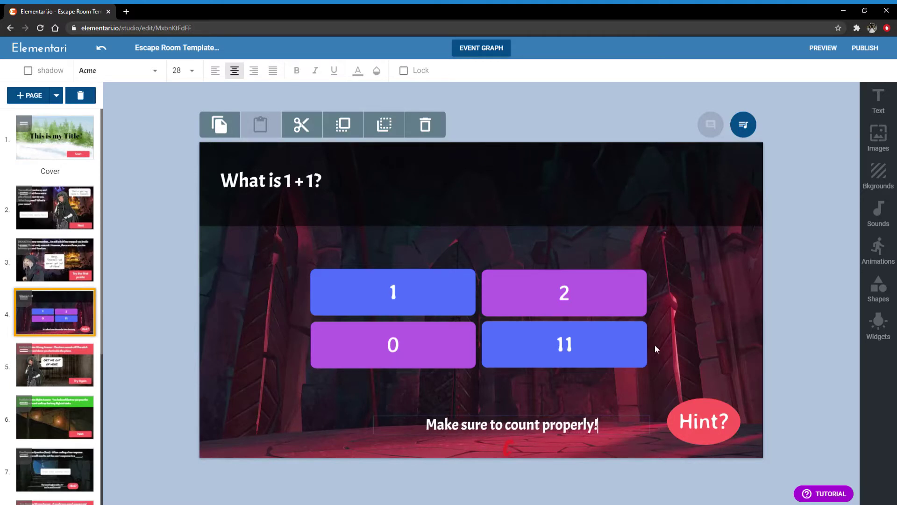
Examine page 4's event graph for how each answer button connects to its Go To Page node
left_click(702, 315)
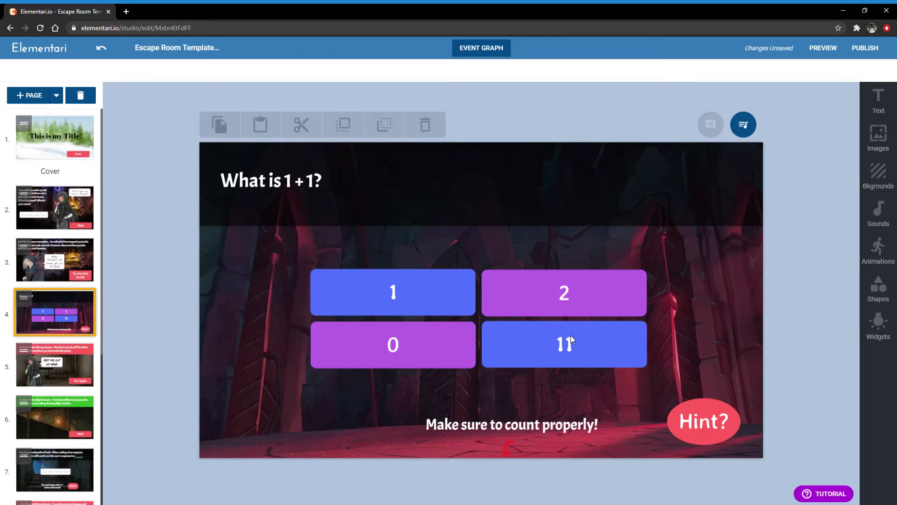
left_click(480, 56)
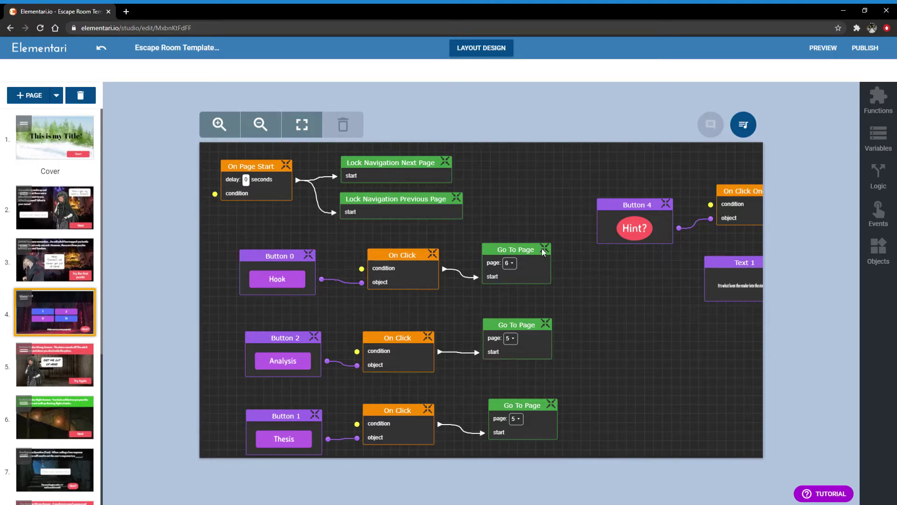
scroll(608, 299, "down", 2)
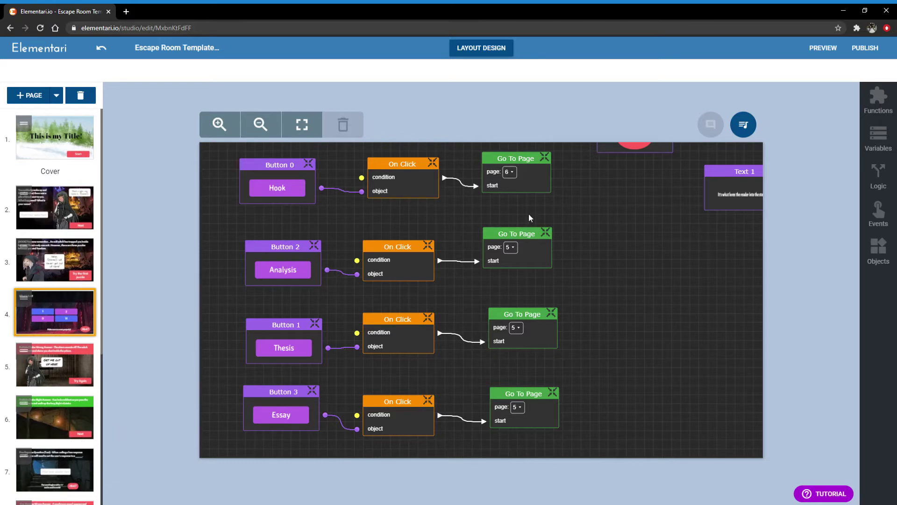
scroll(429, 219, "up", 1)
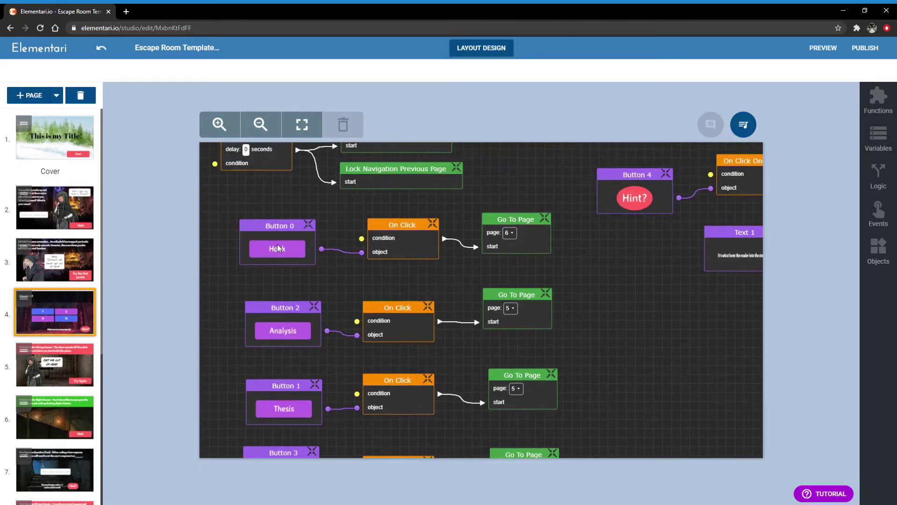
left_click(497, 48)
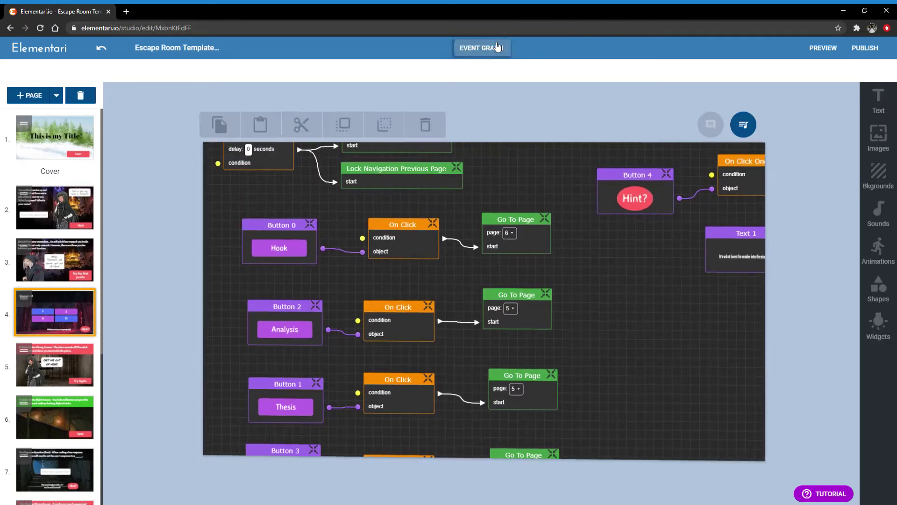
left_click(498, 47)
key("Down")
key("Up")
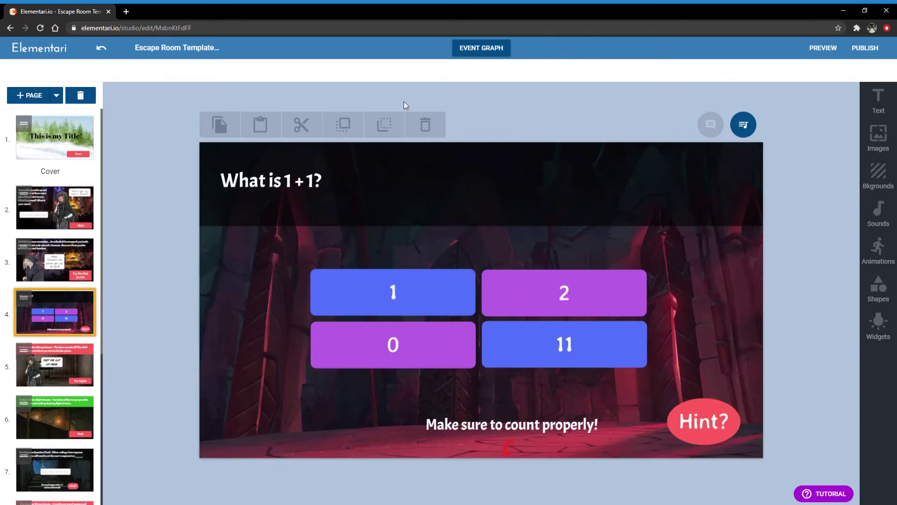
left_click(482, 50)
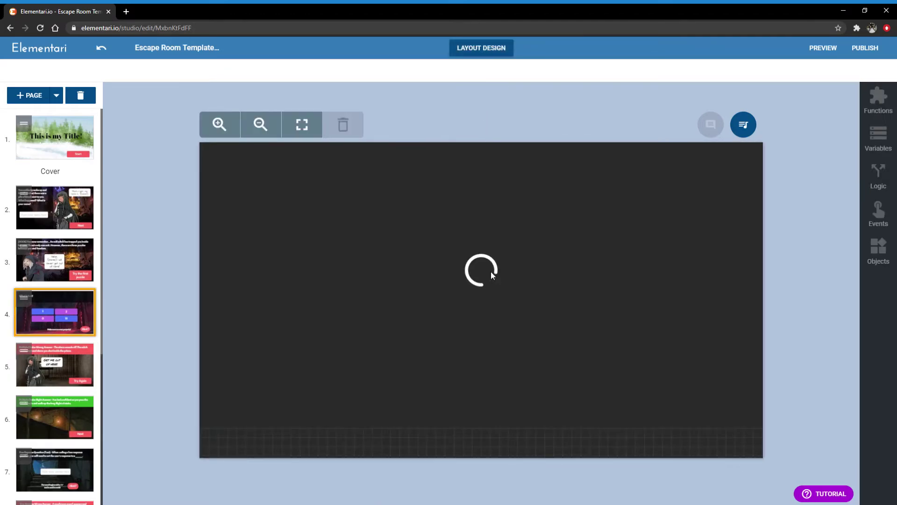
scroll(629, 255, "down", 3)
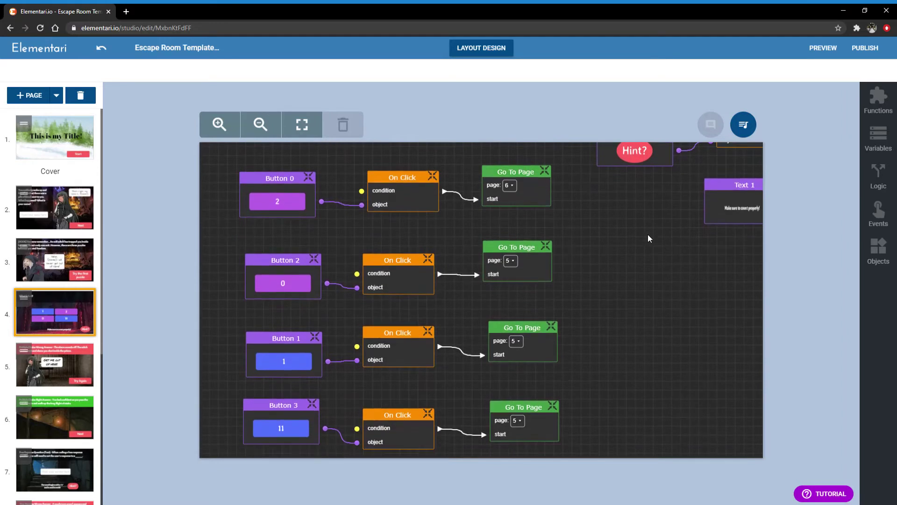
Slightly reposition the 2 and 1 button nodes plus the 2 button's On Click and Go To Page nodes, and return to the page layout
left_click_drag(302, 206, 305, 205)
mouse_move(268, 366)
left_mouse_down()
mouse_move(243, 372)
mouse_move(265, 366)
left_mouse_up()
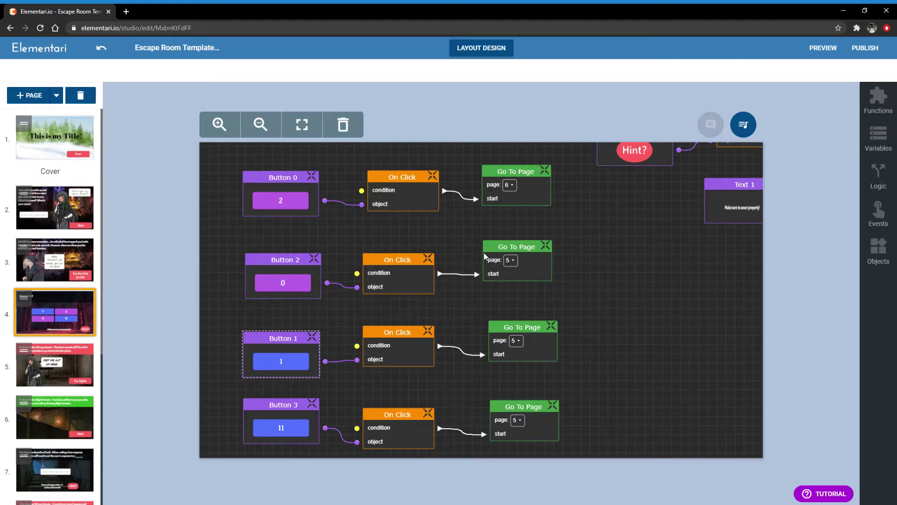
scroll(613, 310, "up", 3)
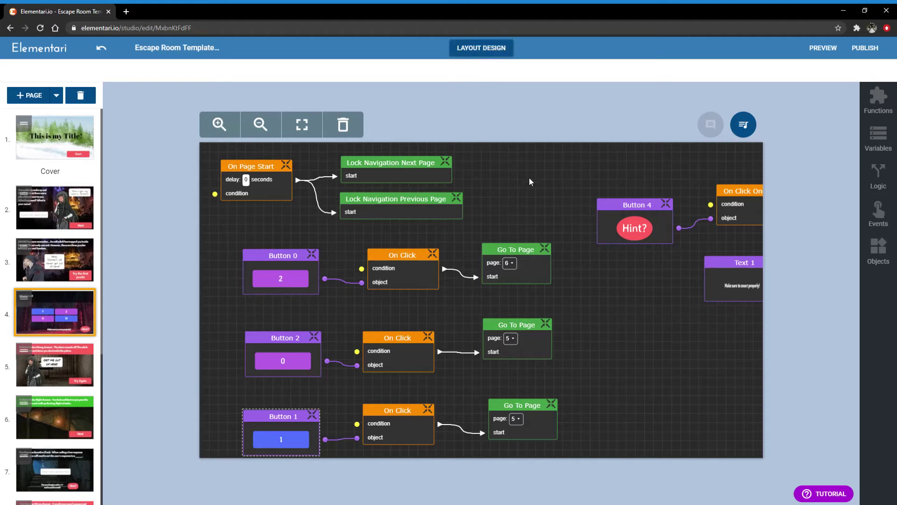
left_click_drag(408, 267, 400, 265)
left_click_drag(530, 272, 533, 271)
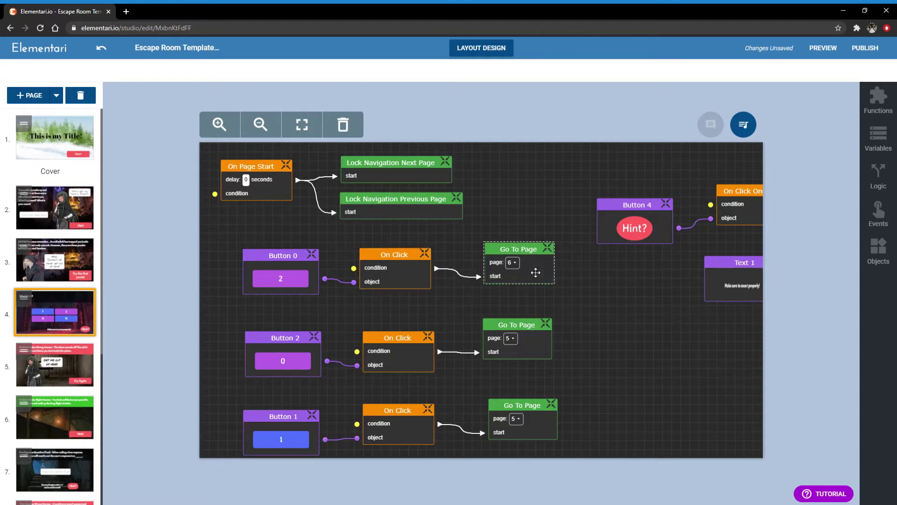
left_click(526, 306)
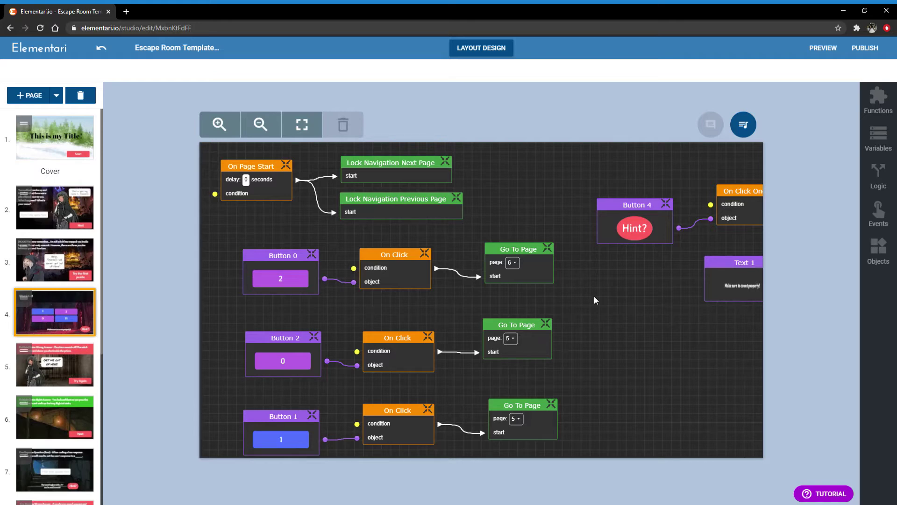
left_click(486, 49)
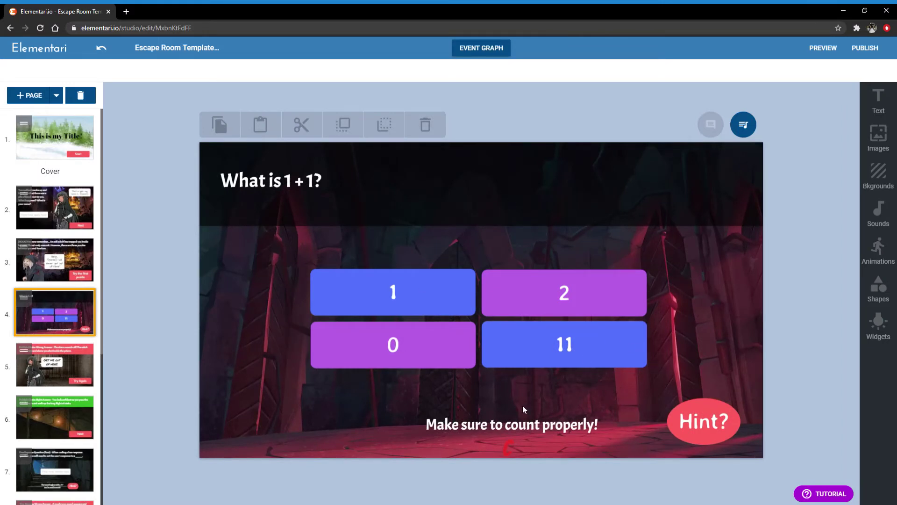
Review the multiple-choice wrong-answer page 5 and right-answer page 6
left_click(75, 370)
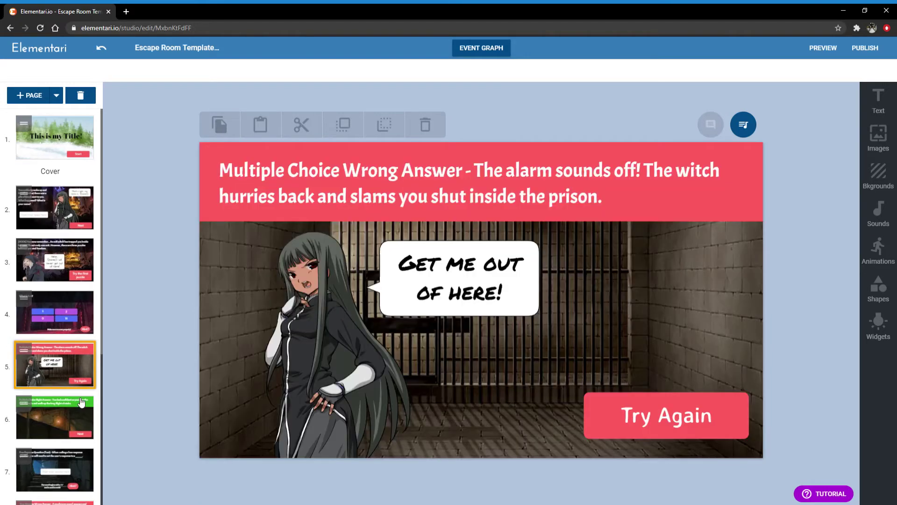
left_click(55, 423)
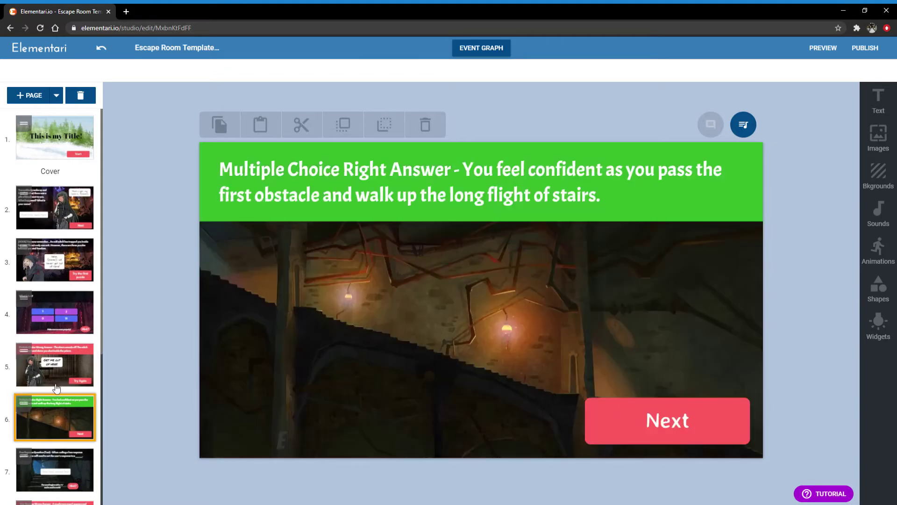
left_click(54, 374)
left_click(58, 413)
left_click(78, 359)
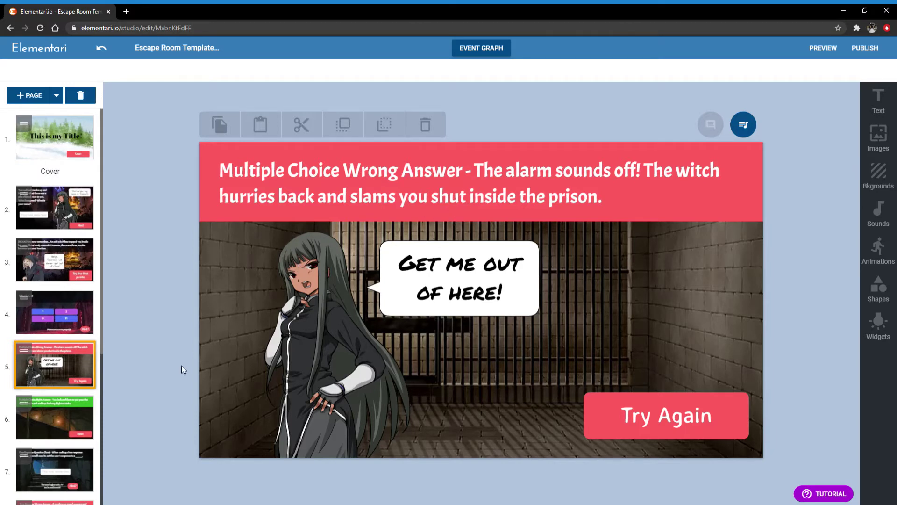
left_click(42, 418)
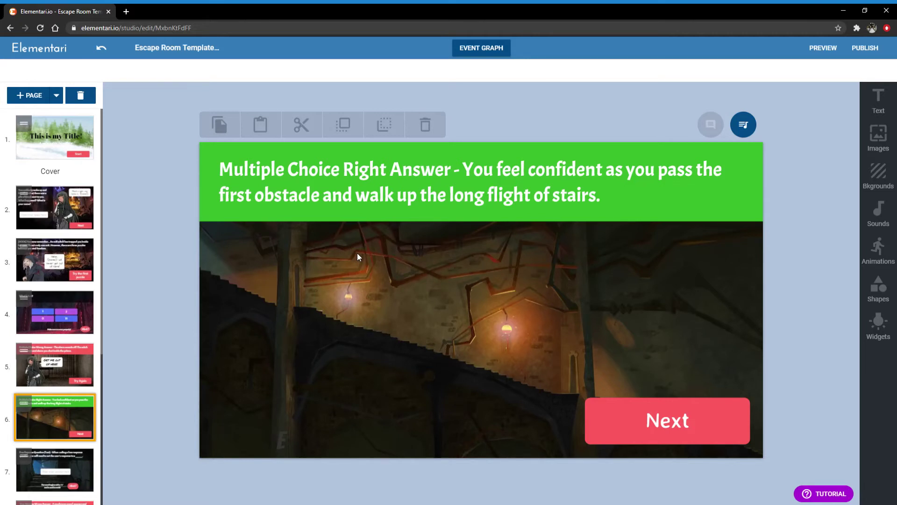
Open page 7 and inspect the free response question text and the blank at its end
scroll(95, 428, "down", 1)
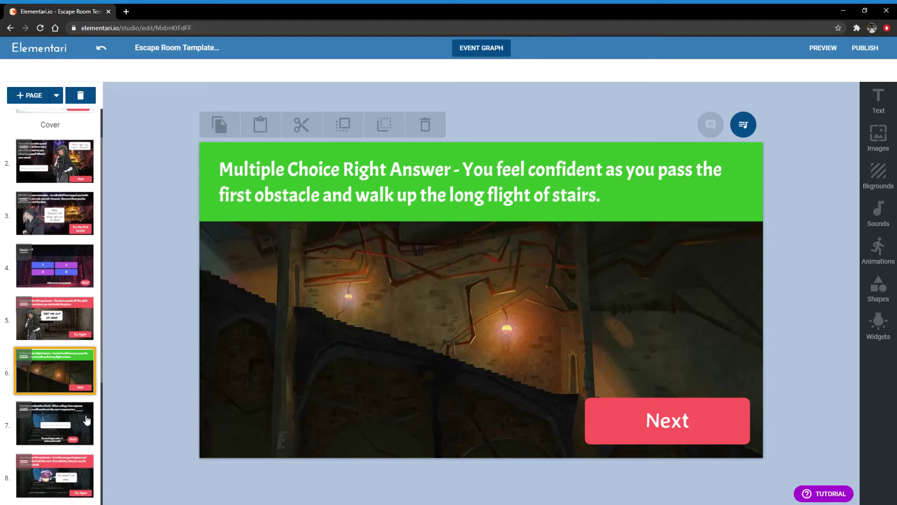
left_click(84, 418)
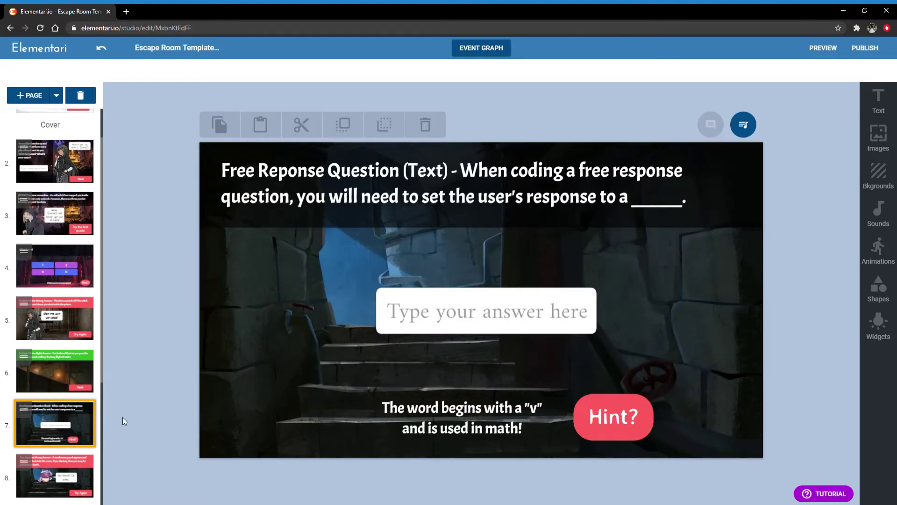
left_click(275, 171)
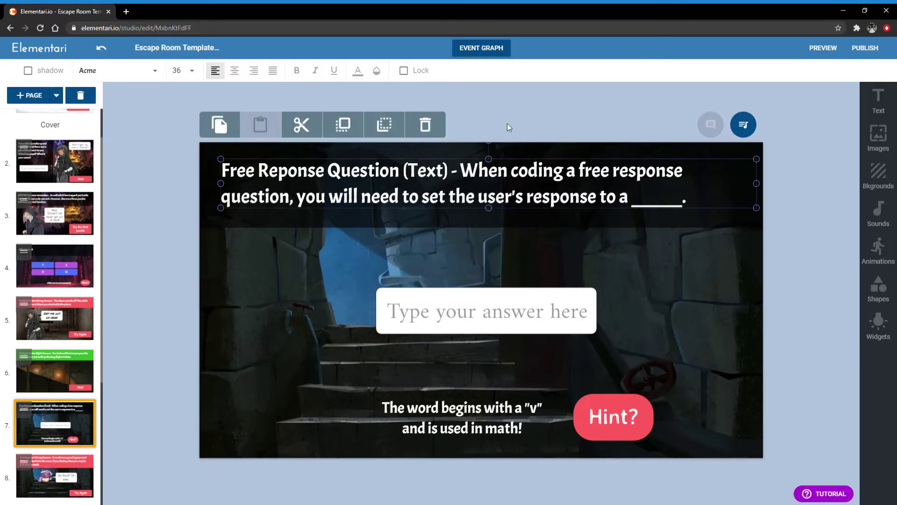
left_click(655, 202)
left_click_drag(689, 199, 632, 197)
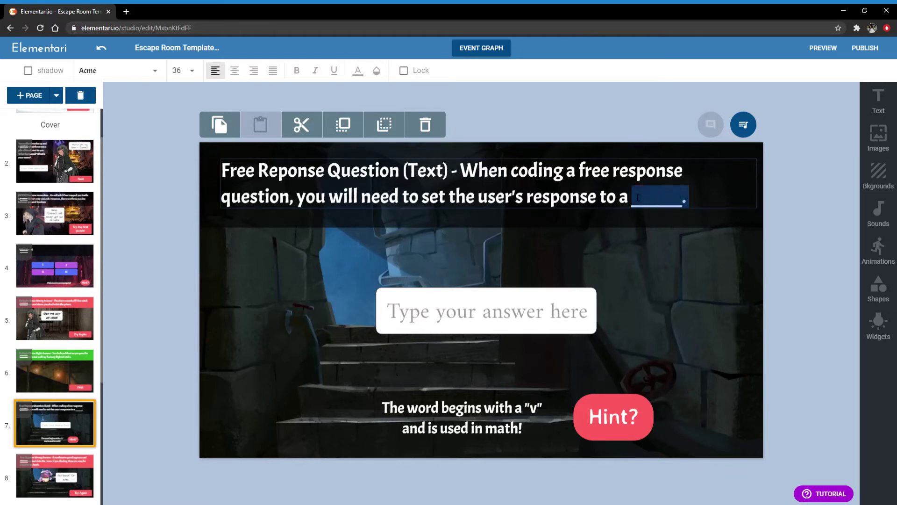
left_click(641, 282)
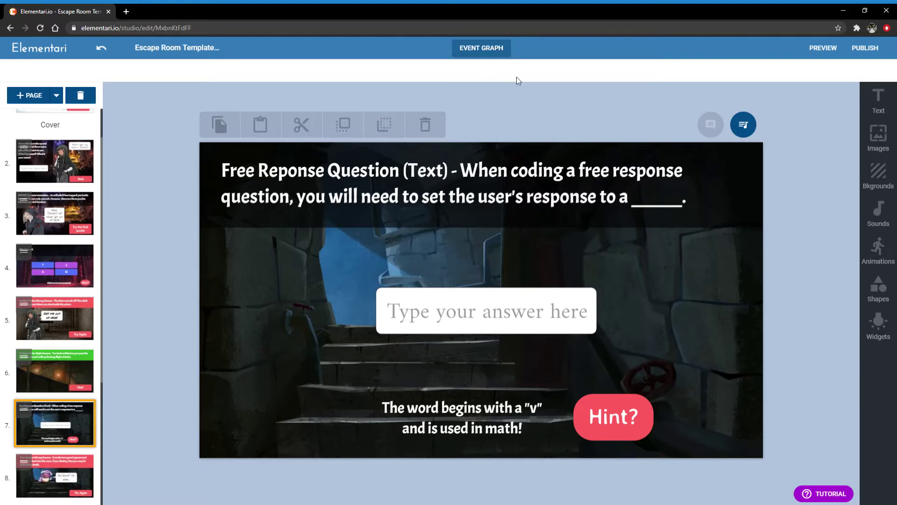
Set the Compare Texts node in page 7's event graph to compare player_answer1 with "cat"
left_click(481, 48)
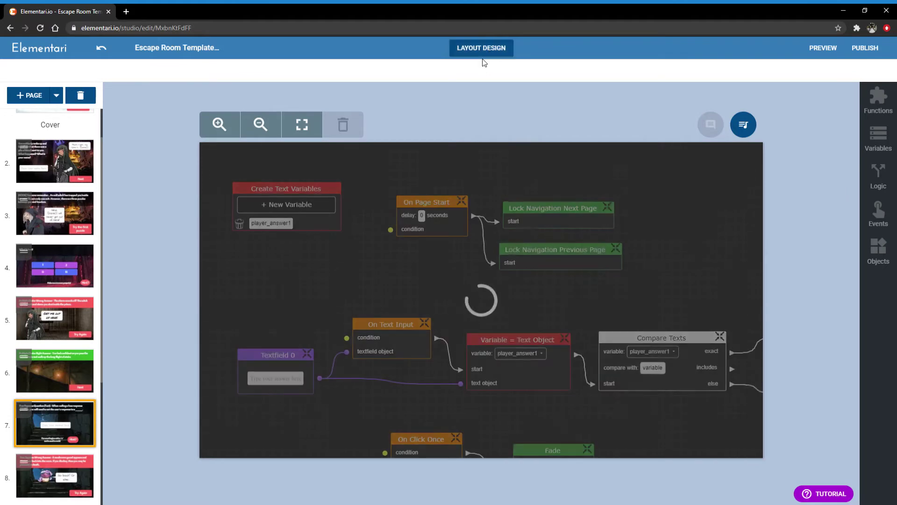
left_click_drag(660, 275, 611, 270)
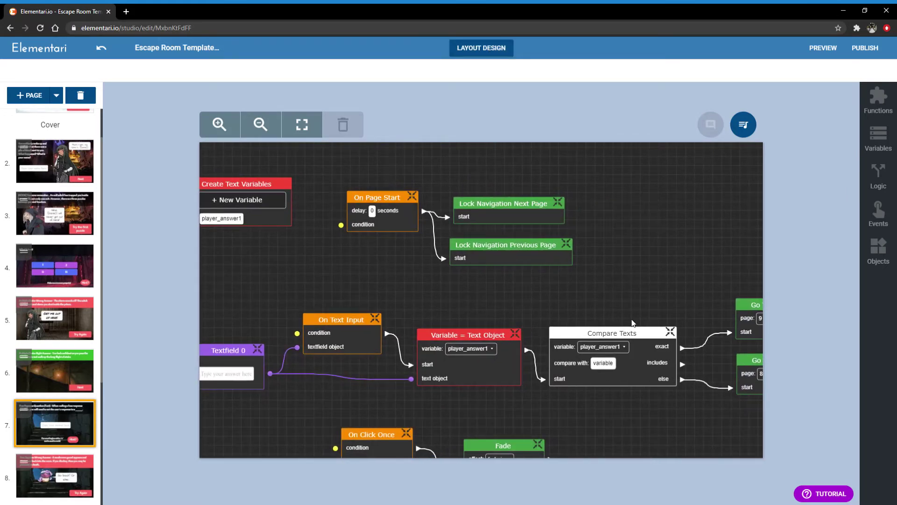
left_click(605, 365)
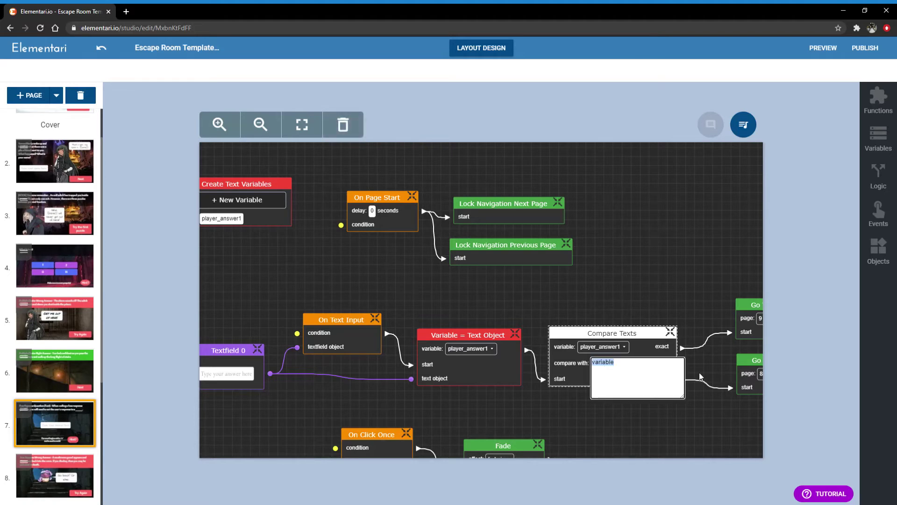
type("cat")
left_click(677, 245)
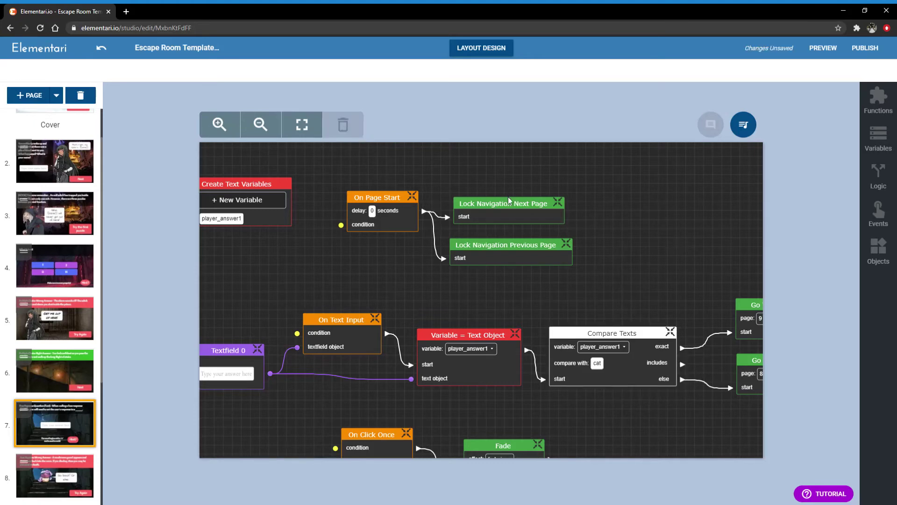
Replace page 7's question text in the page layout with "What is an animal that says "Meow"?"
left_click(507, 47)
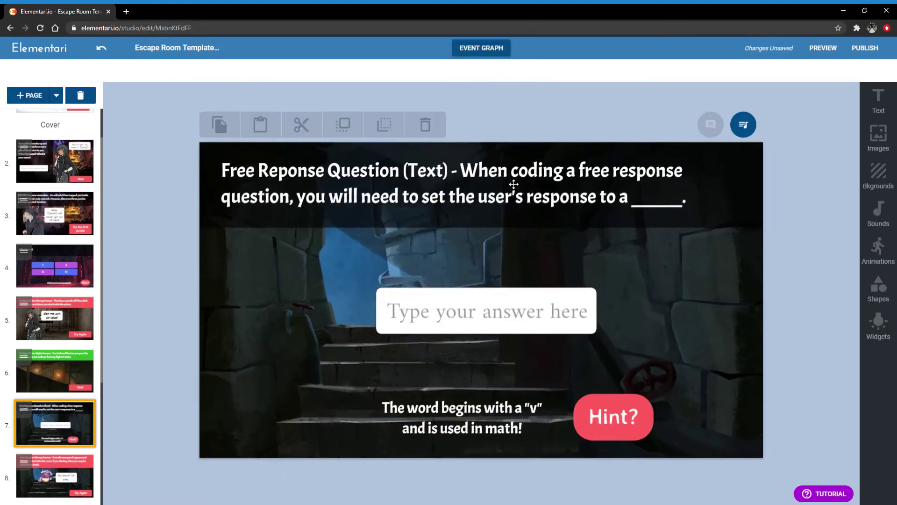
double_click(483, 170)
left_click_drag(483, 170, 686, 199)
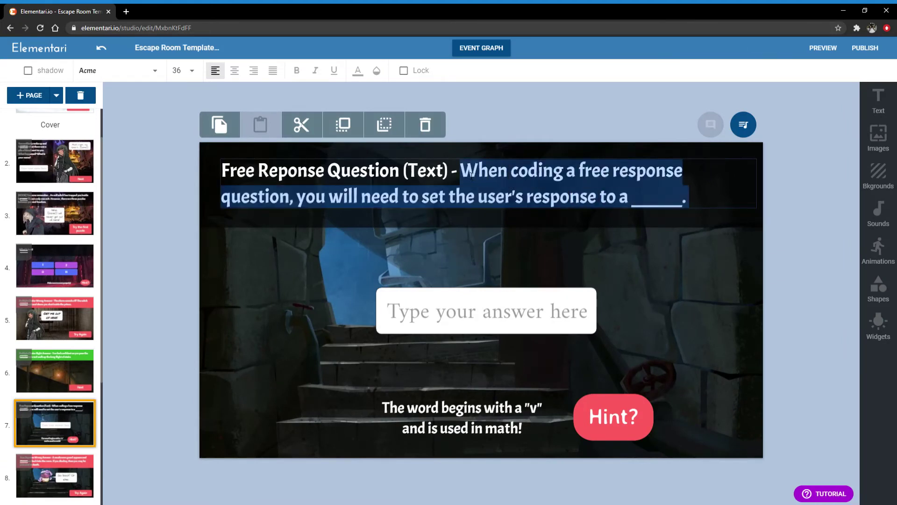
key("ctrl+a")
type("What")
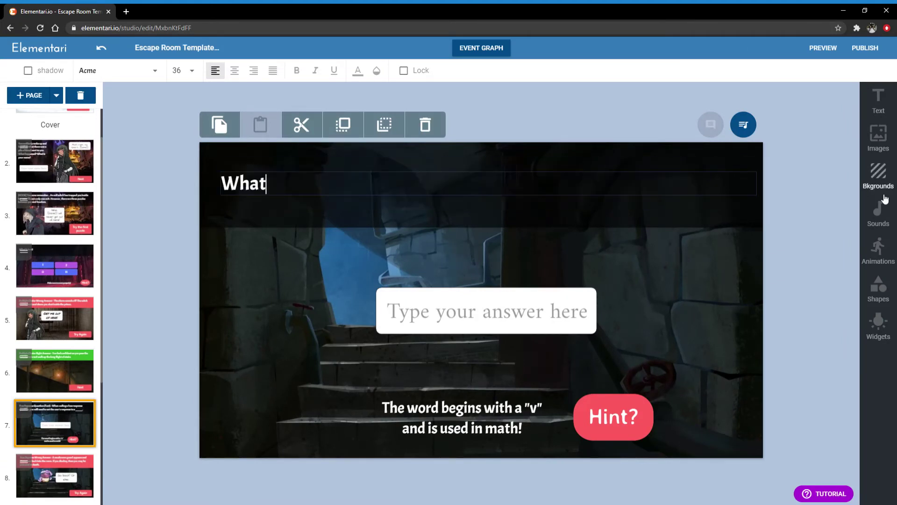
type(" is an an")
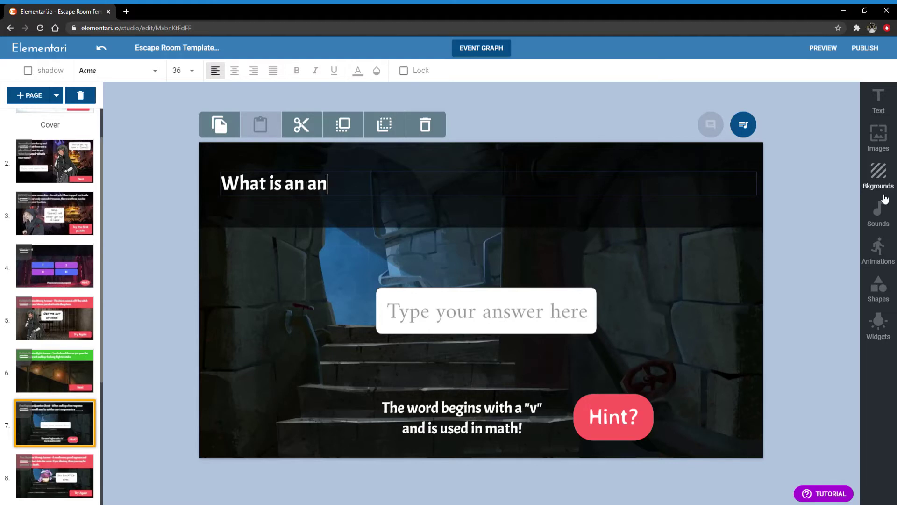
type("imal that sea")
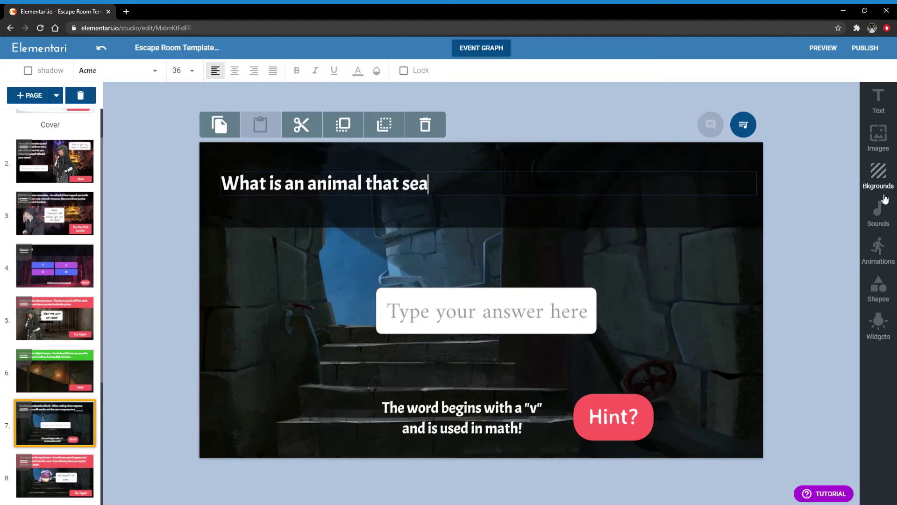
key("BackSpace")
key("BackSpace")
type("ays \"Me")
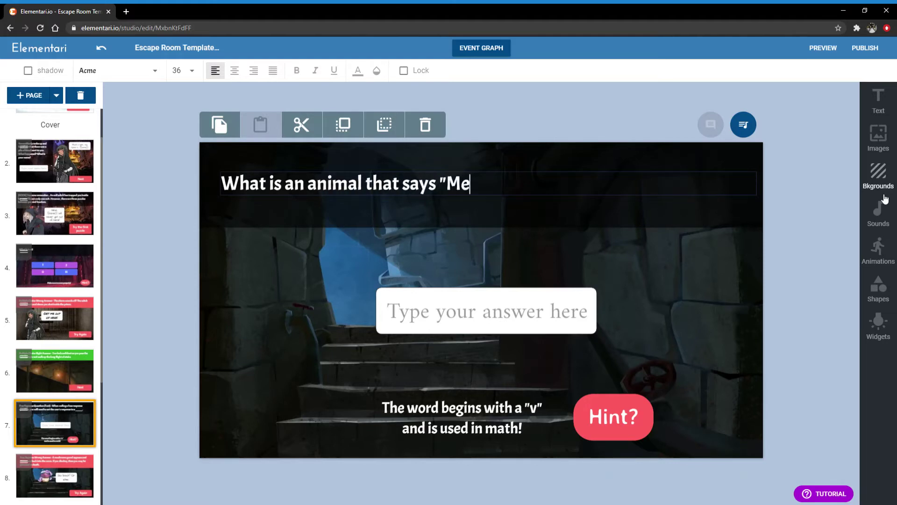
type("ow\"?")
left_click(733, 279)
Replace the hint text beside page 7's Hint? button with "It is cute and fluffy!"
double_click(495, 433)
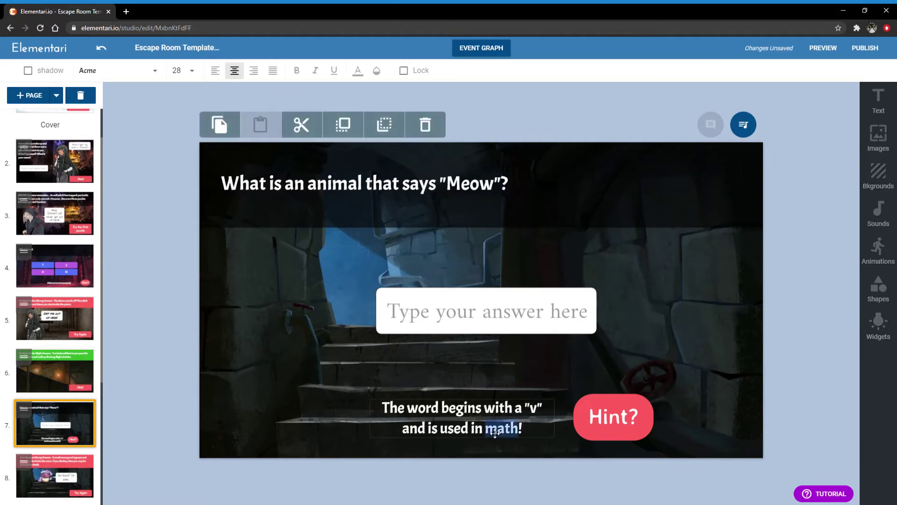
key("ctrl+a")
type("It")
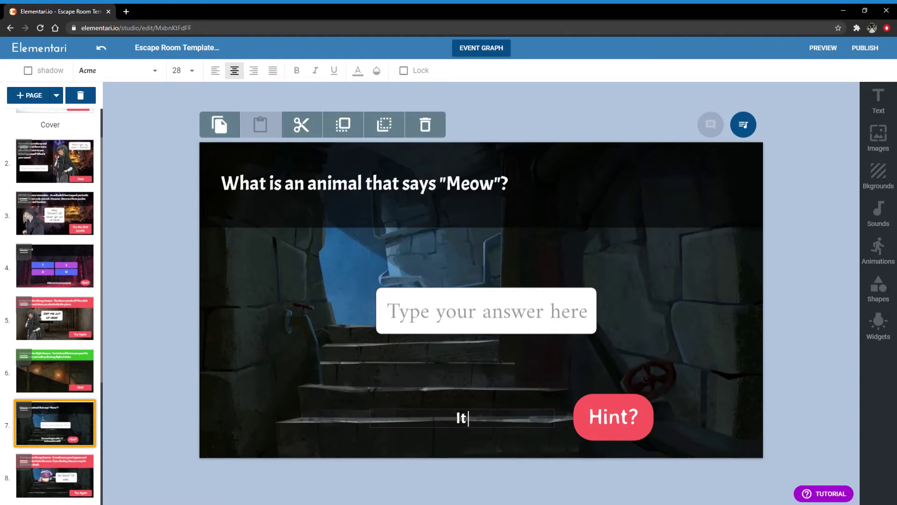
type(" is cute and fluffy!")
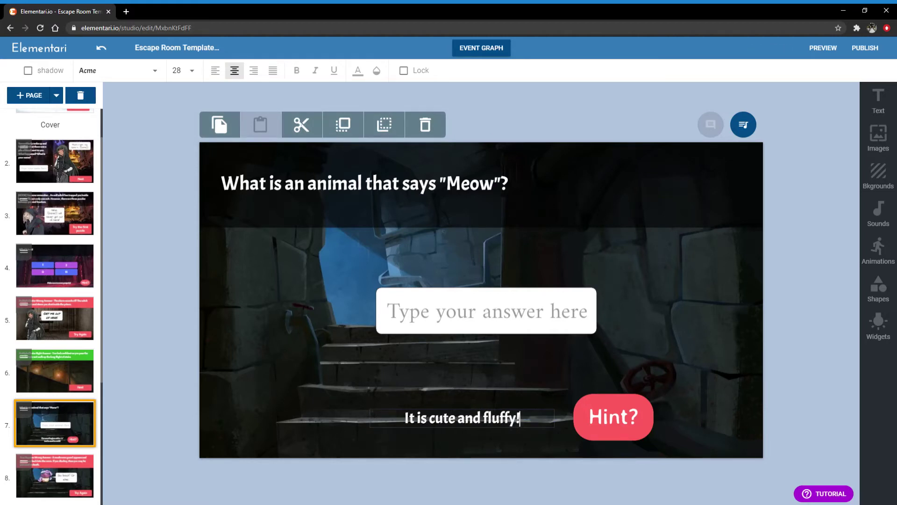
Preview page 7 and submit the wrong answer "dog" to the Meow question
left_click(734, 180)
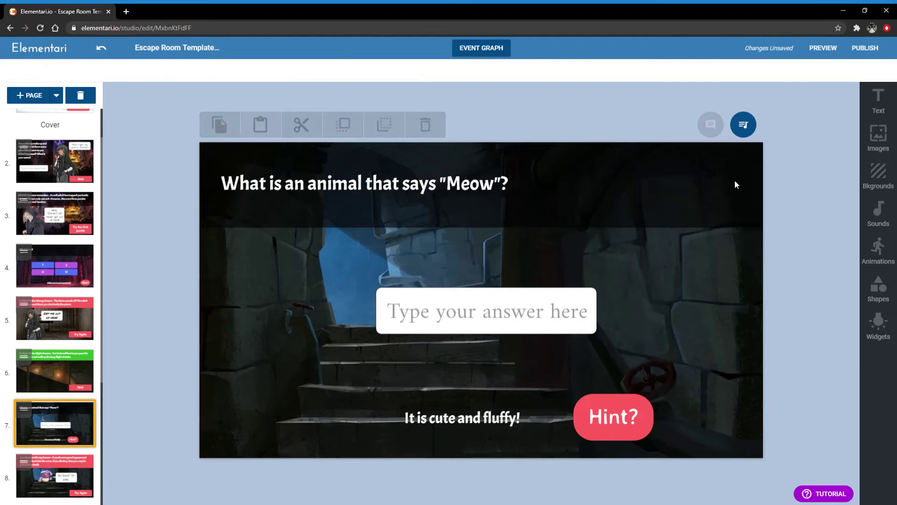
left_click(823, 47)
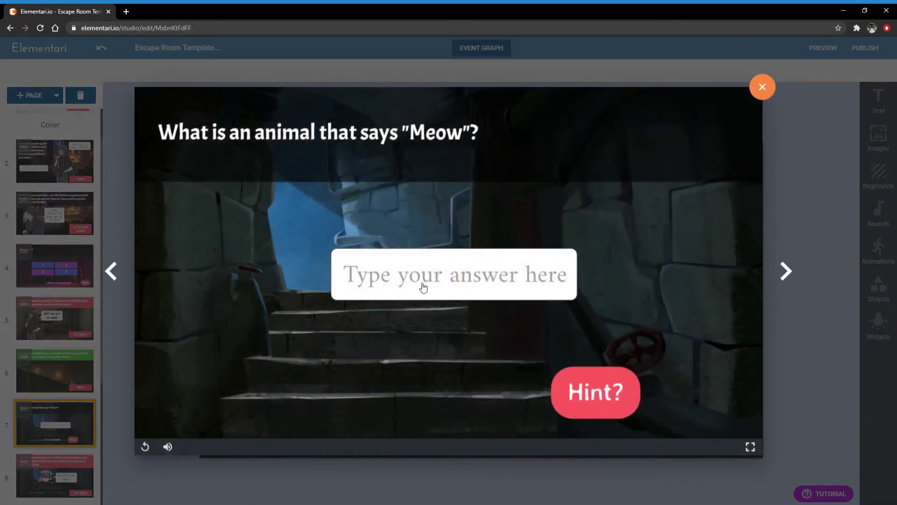
left_click(426, 286)
type("dog")
key("Return")
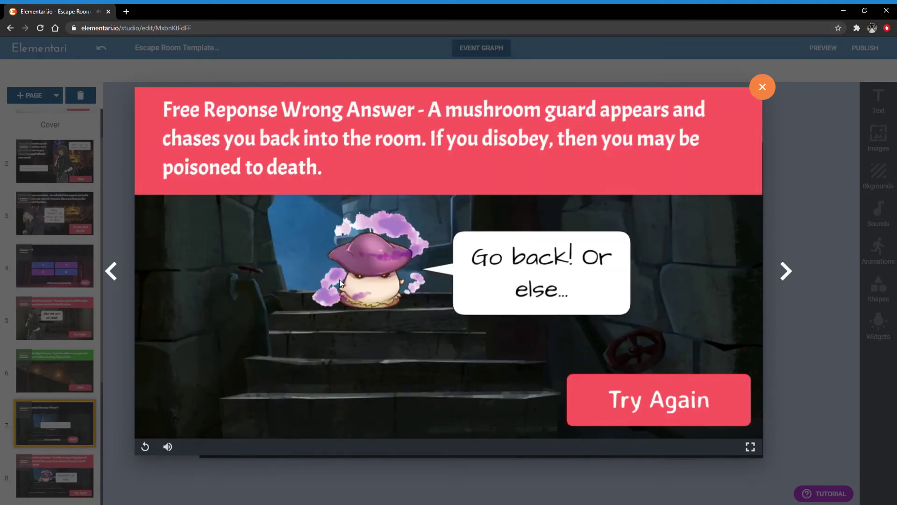
Retry the question in the preview with the correct answer "cat" and close the preview
left_click(673, 419)
left_click(478, 290)
type("c")
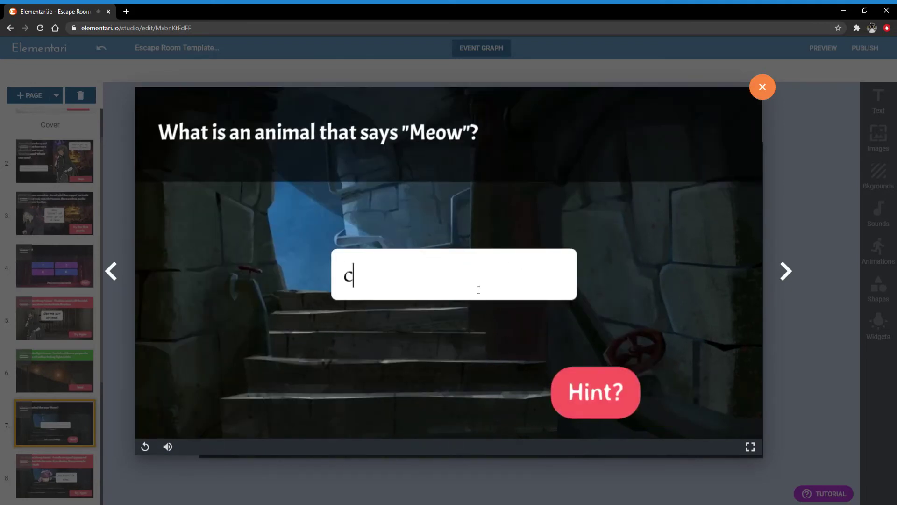
type("at")
key("Return")
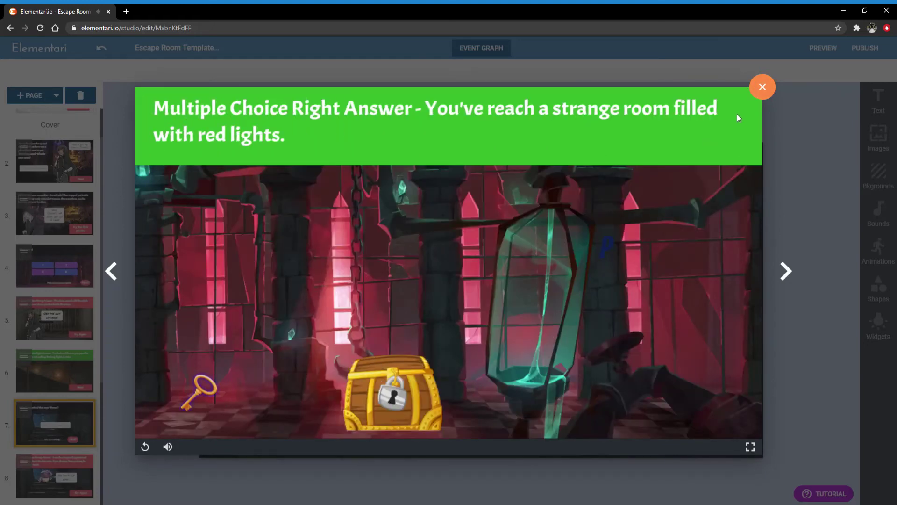
left_click(761, 88)
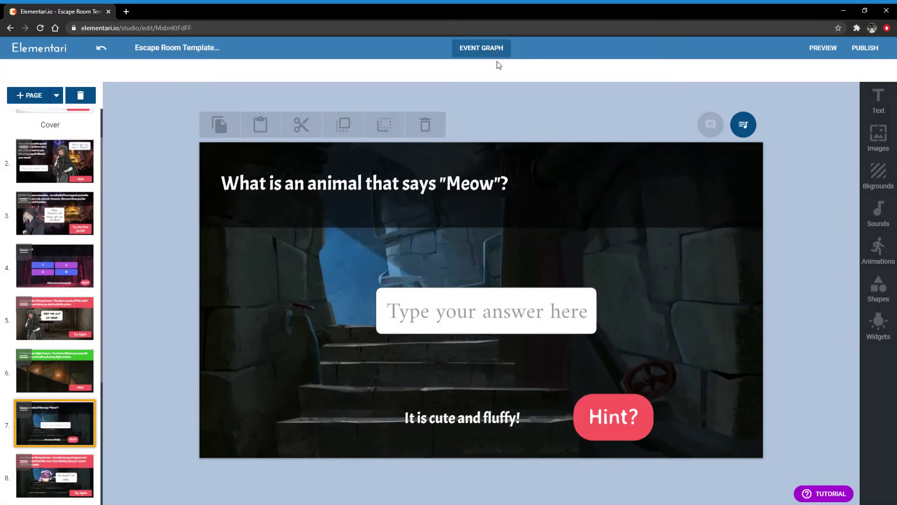
Examine in page 7's event graph how the text field's answer is stored in player_answer1, compared, and routed to a page
scroll(74, 337, "down", 1)
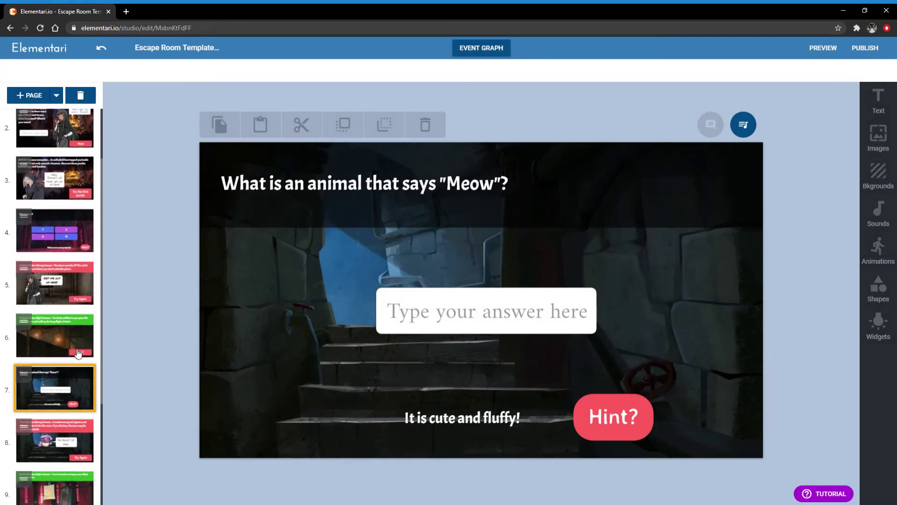
left_click(486, 49)
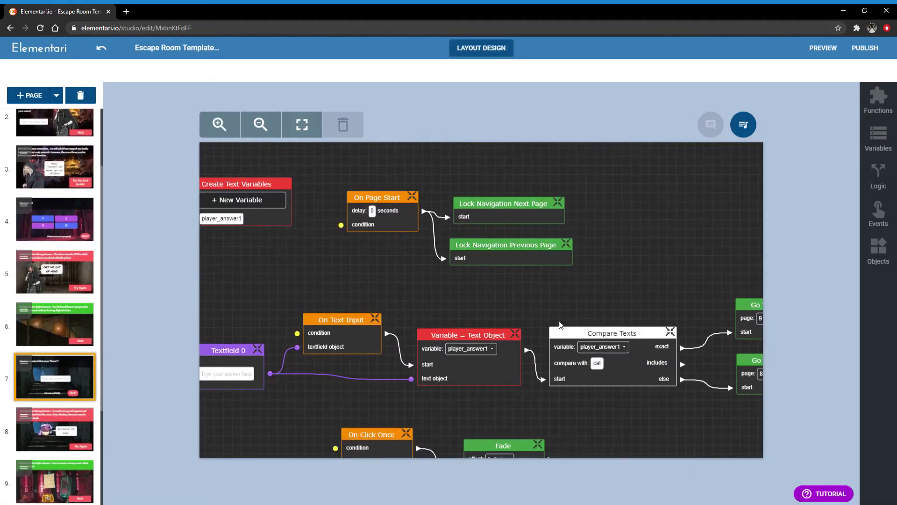
left_click_drag(392, 272, 449, 228)
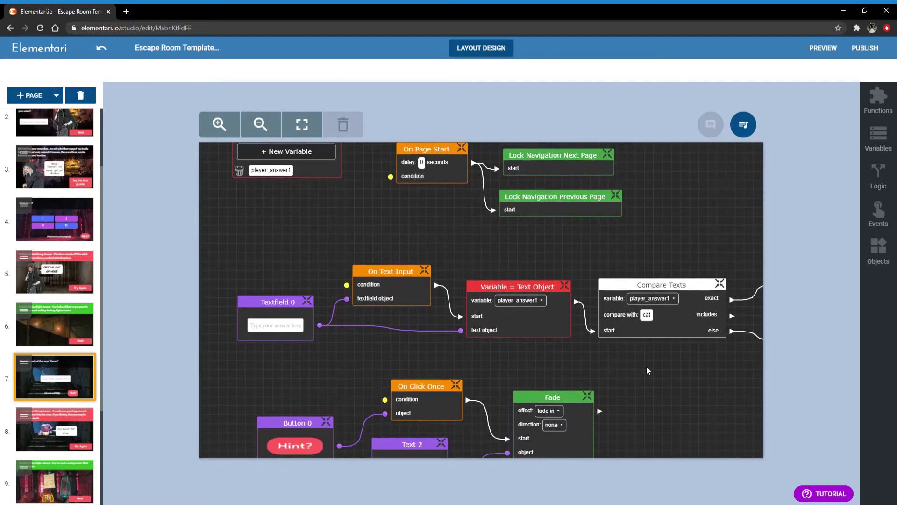
scroll(657, 244, "right", 1)
scroll(650, 222, "down", 1)
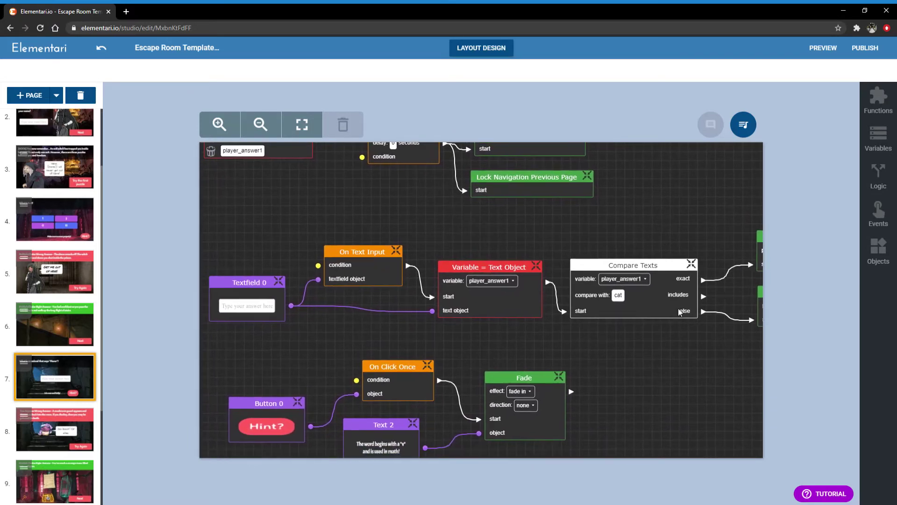
scroll(679, 310, "left", 1)
scroll(687, 336, "up", 1)
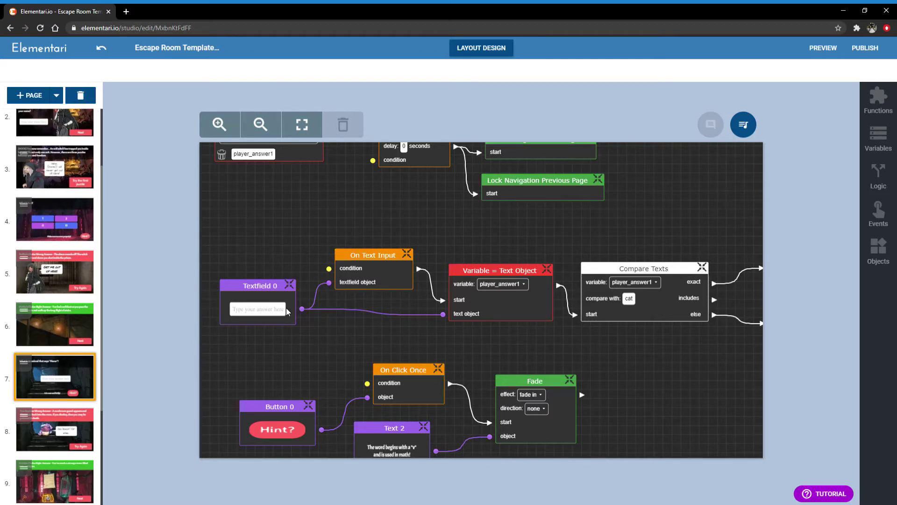
left_click_drag(643, 374, 485, 358)
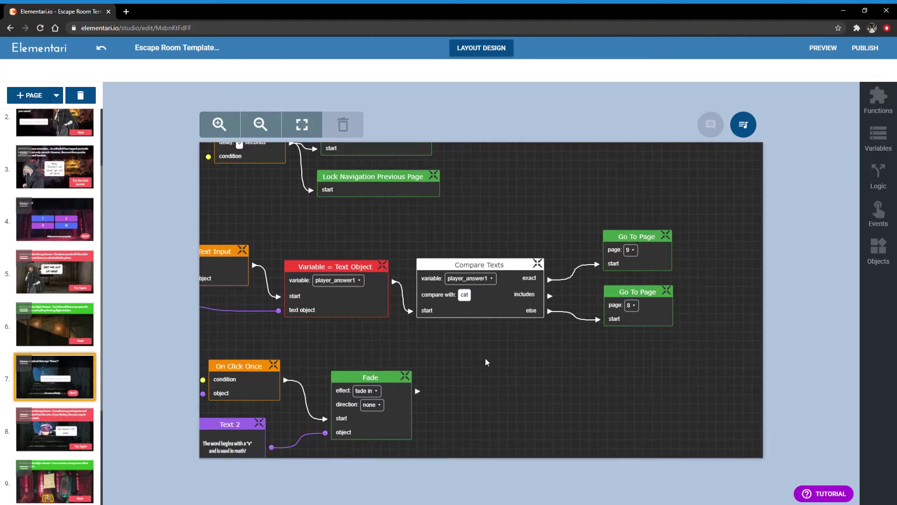
Look up the Compare Texts block among the available logic blocks
left_click(511, 295)
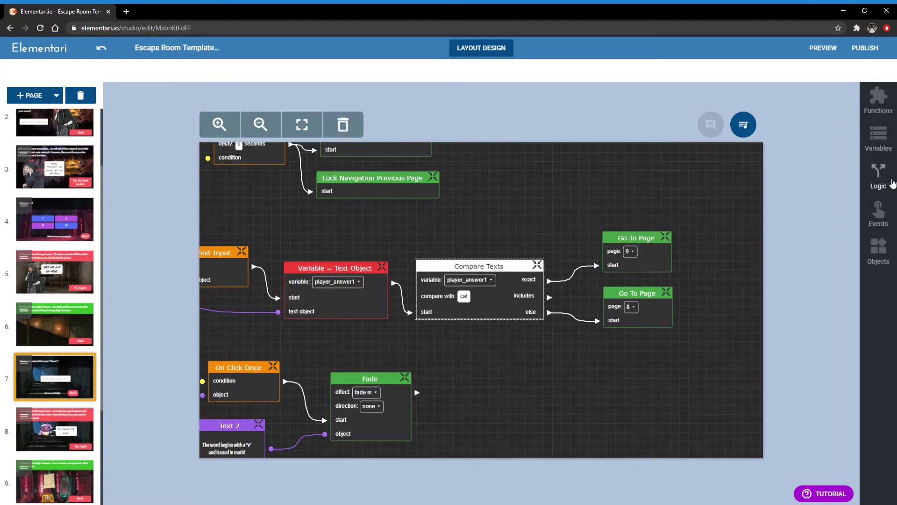
left_click(878, 173)
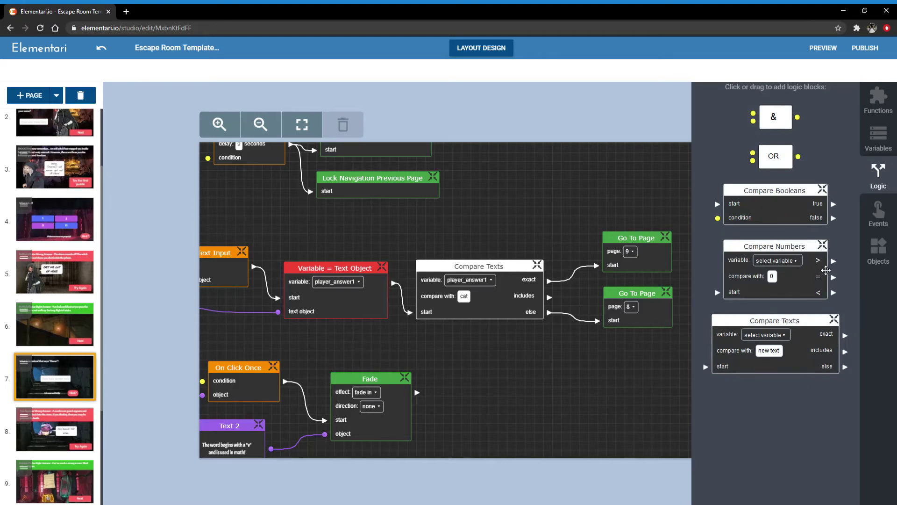
left_click(506, 377)
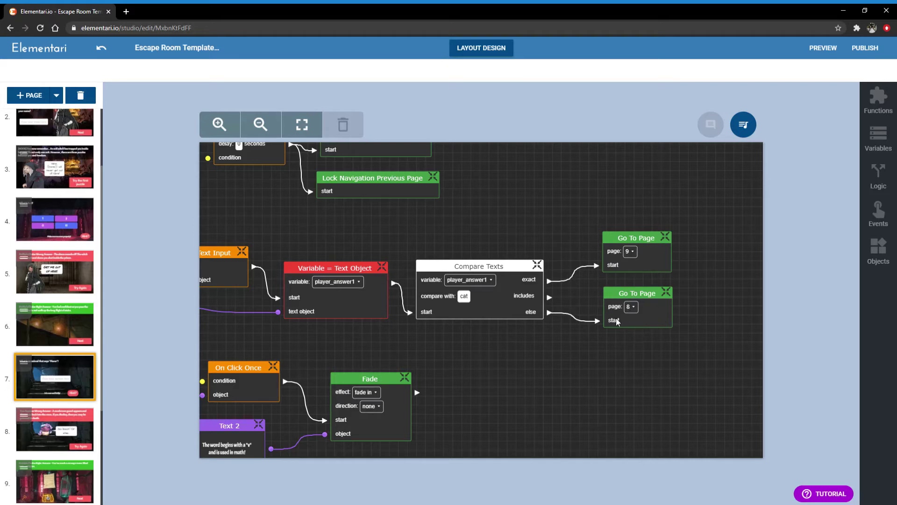
Move the page 9 and page 8 Go To Page nodes slightly down beside the Compare Texts node
left_click_drag(506, 361, 537, 368)
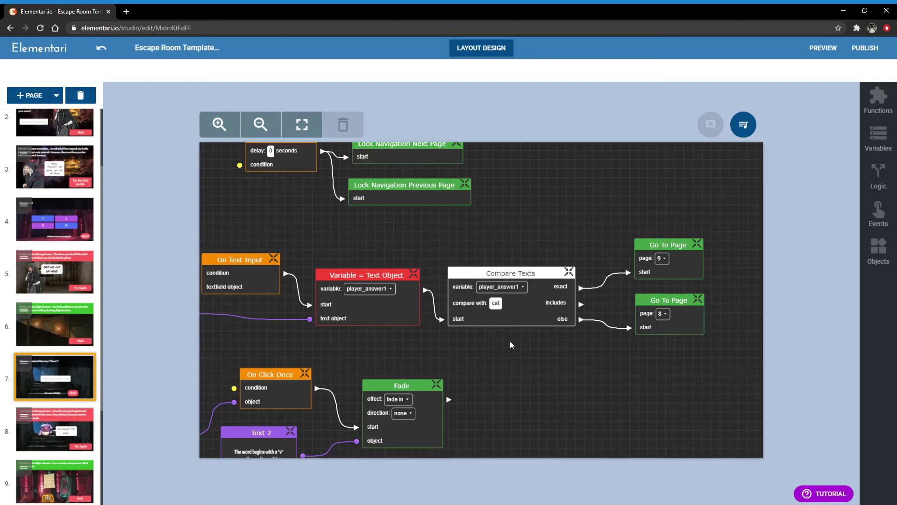
scroll(514, 335, "right", 4)
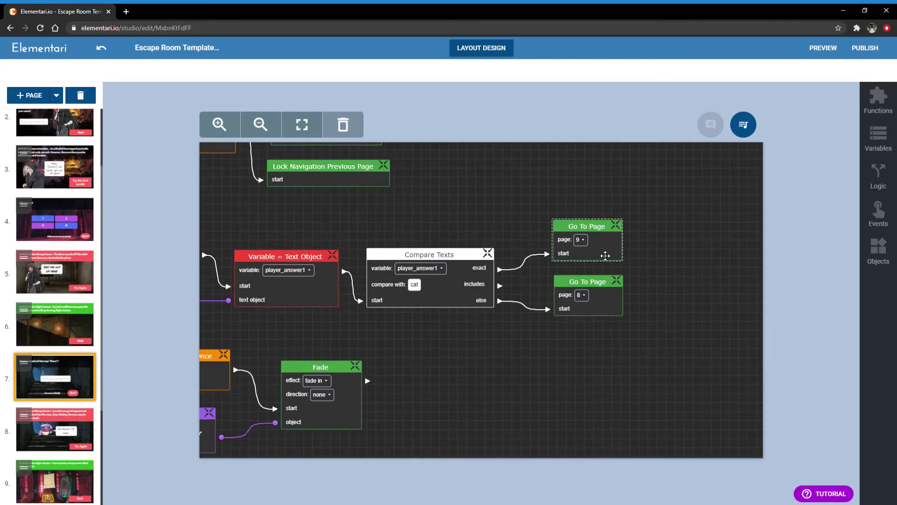
left_click_drag(601, 253, 603, 257)
left_click_drag(592, 300, 599, 307)
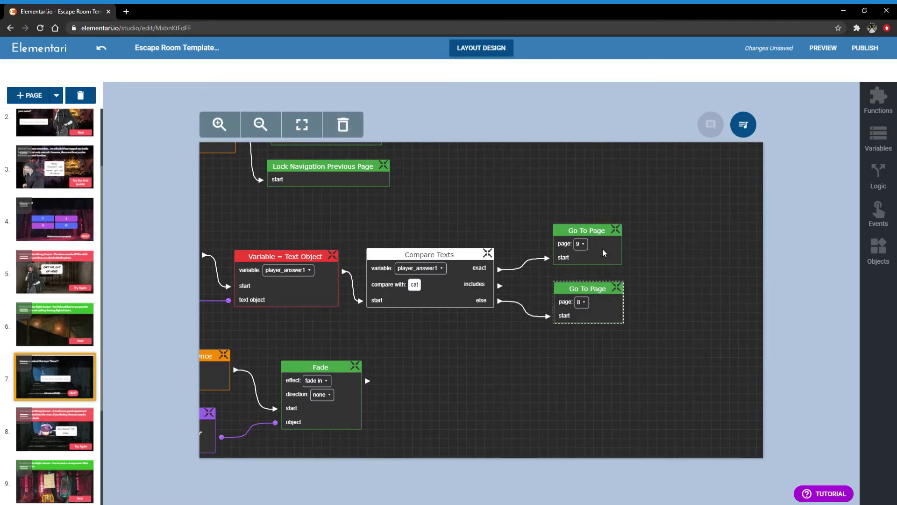
left_click_drag(602, 251, 603, 257)
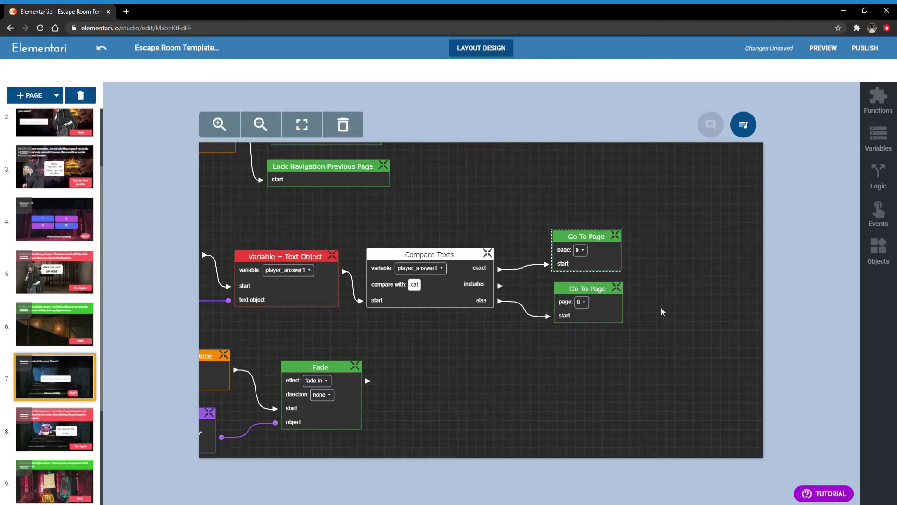
left_click(636, 316)
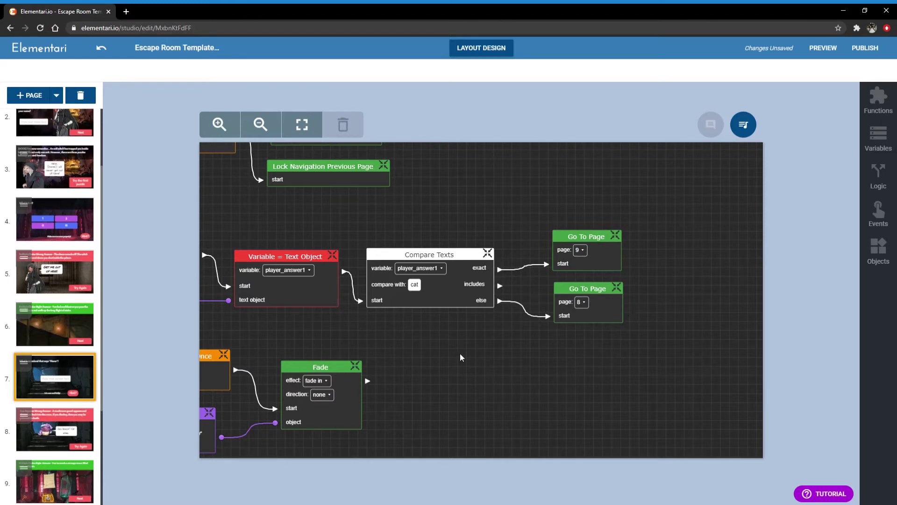
Review the Hint? button's event chain on page 7 and open the wrong-answer page 8 in the page layout
left_click_drag(448, 361, 555, 345)
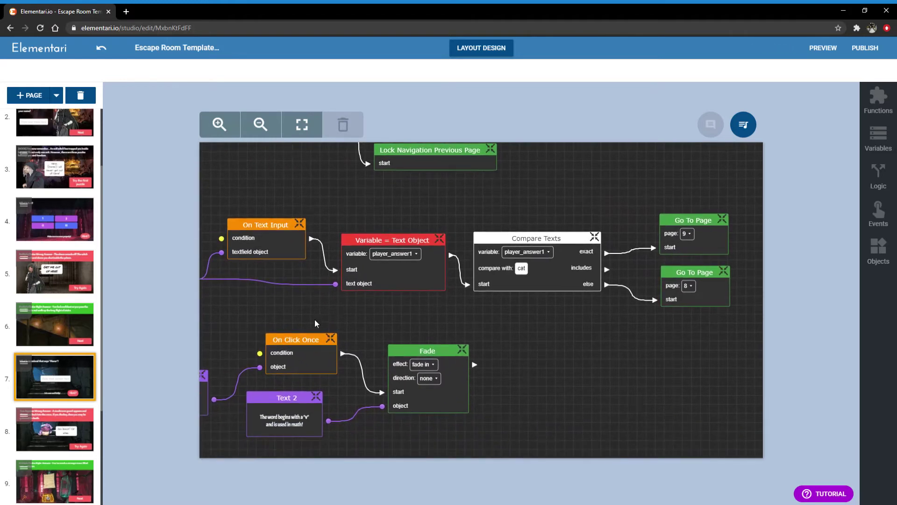
left_click_drag(315, 319, 440, 304)
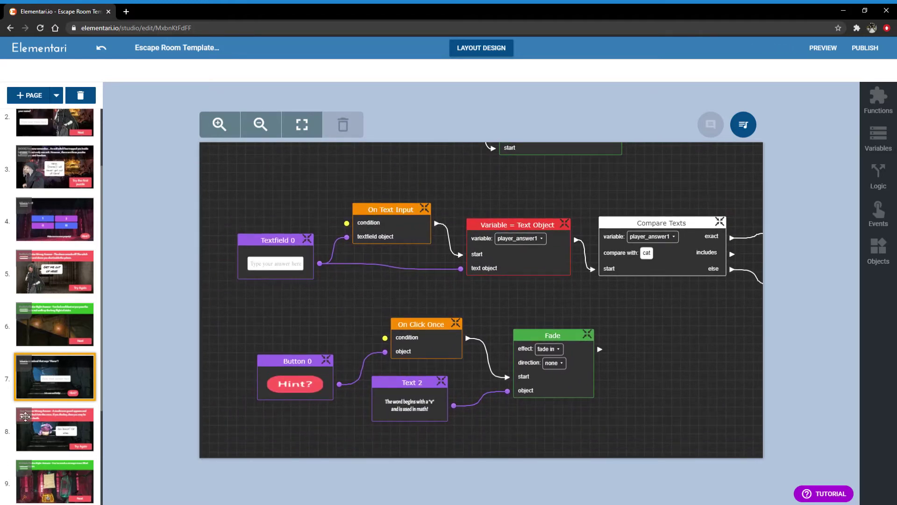
left_click(465, 49)
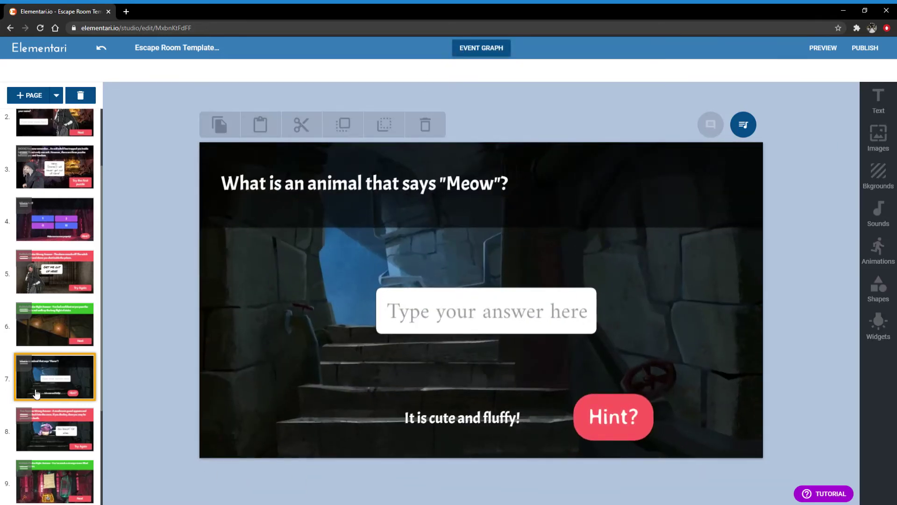
scroll(75, 435, "down", 1)
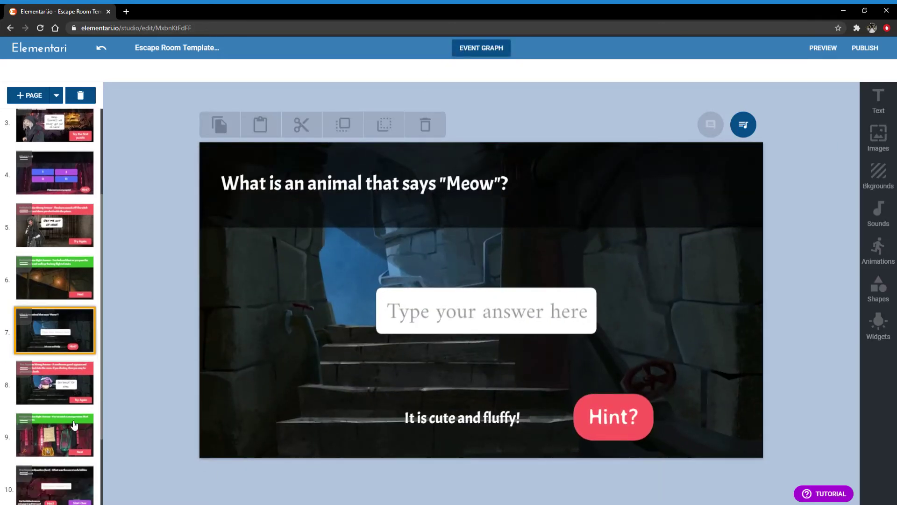
left_click(77, 378)
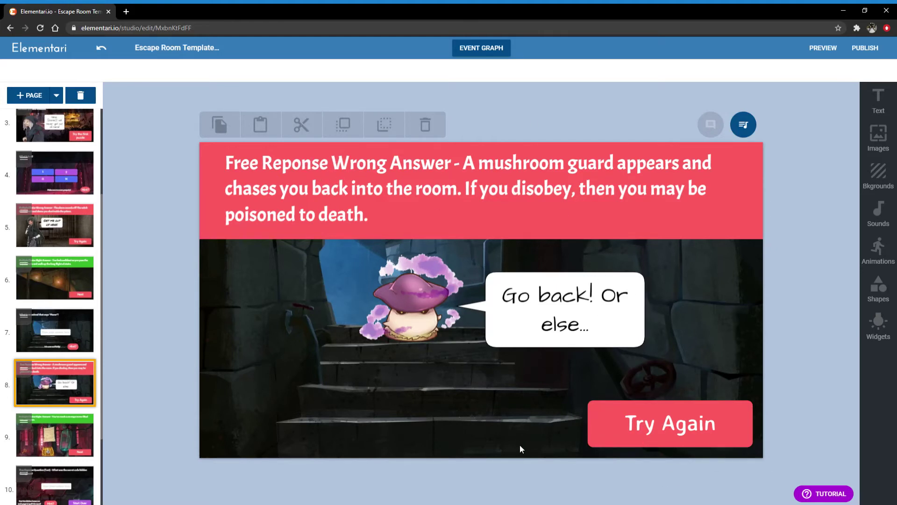
Open page 9, check its right-answer text, and move the golden key slightly up and to the left
left_click(74, 447)
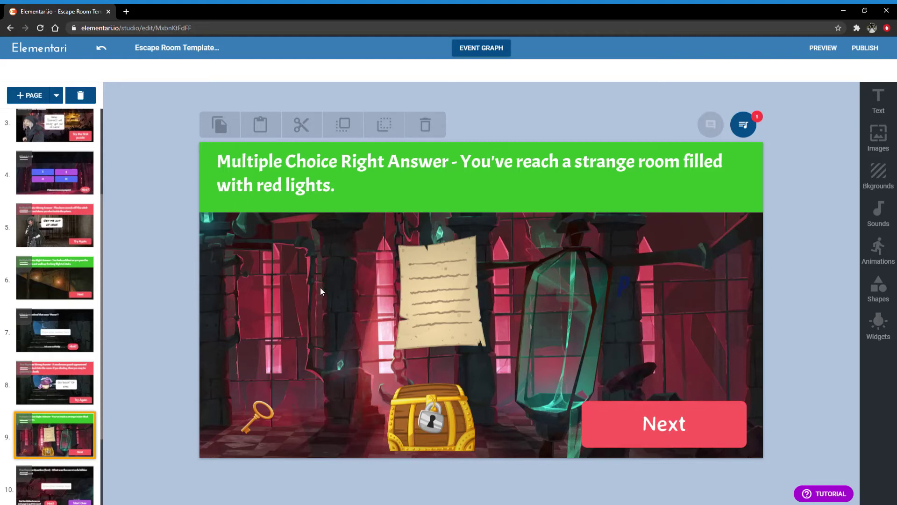
left_click(496, 169)
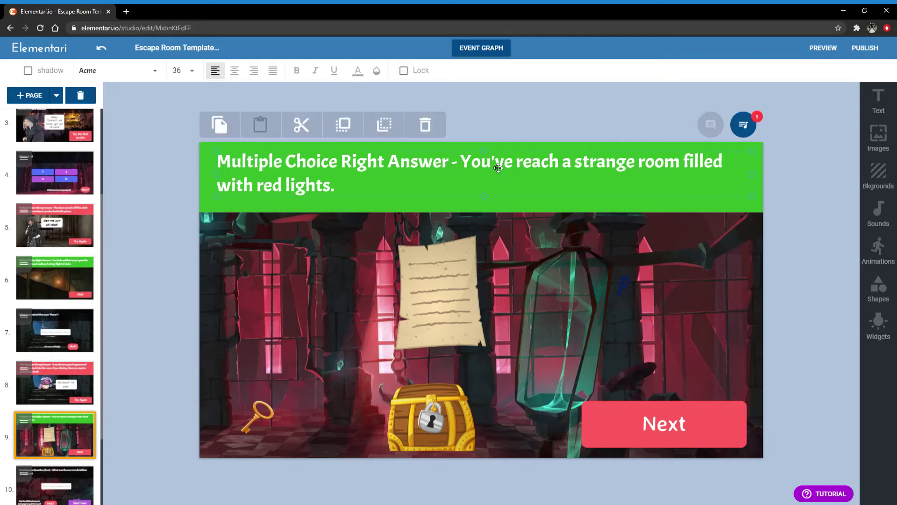
left_click(611, 301)
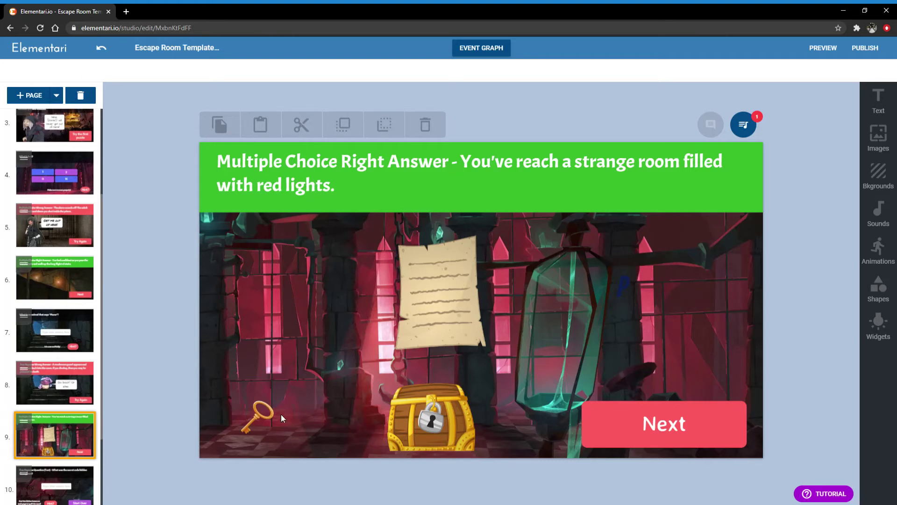
left_click_drag(269, 418, 259, 413)
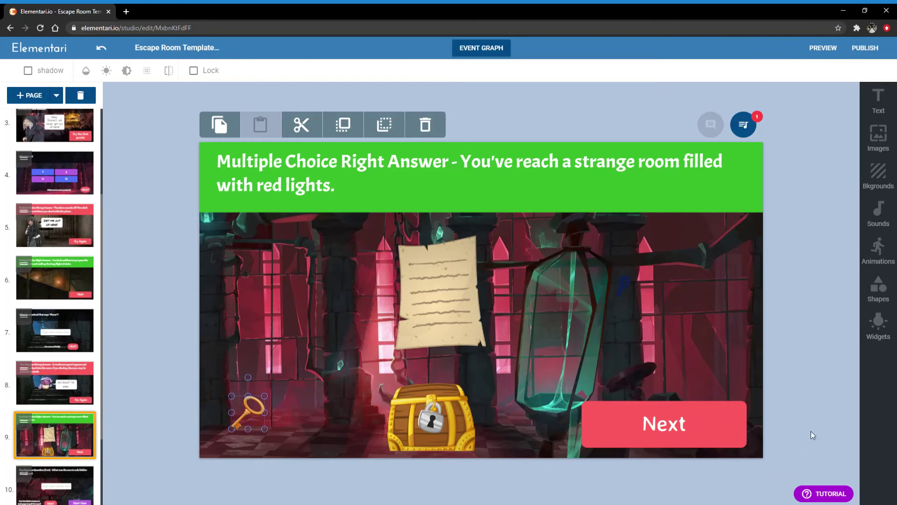
In page 9's event graph, line up On Page Start with Lock Navigation Next Page and place Lock Navigation Previous Page just below
left_click(486, 50)
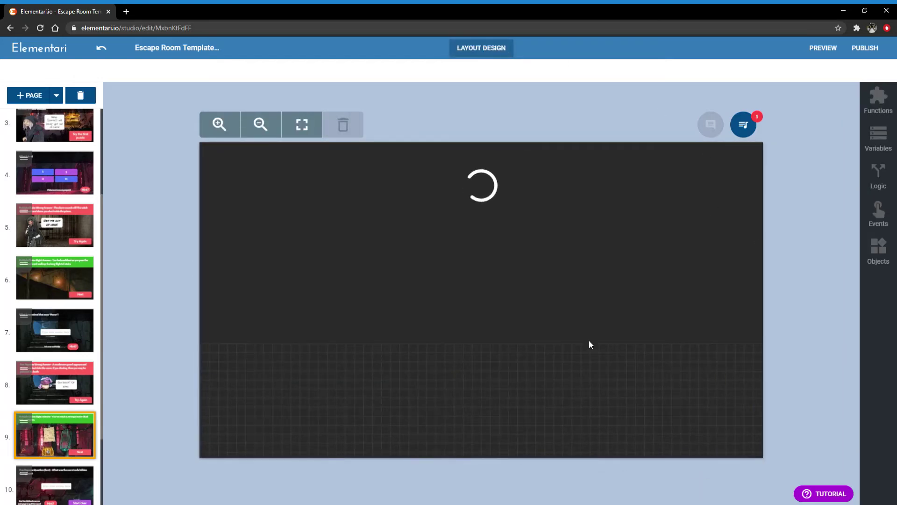
mouse_move(273, 161)
left_mouse_down()
mouse_move(249, 164)
mouse_move(266, 164)
left_mouse_up()
left_click_drag(425, 188, 415, 178)
left_click_drag(406, 231, 408, 213)
left_click(475, 168)
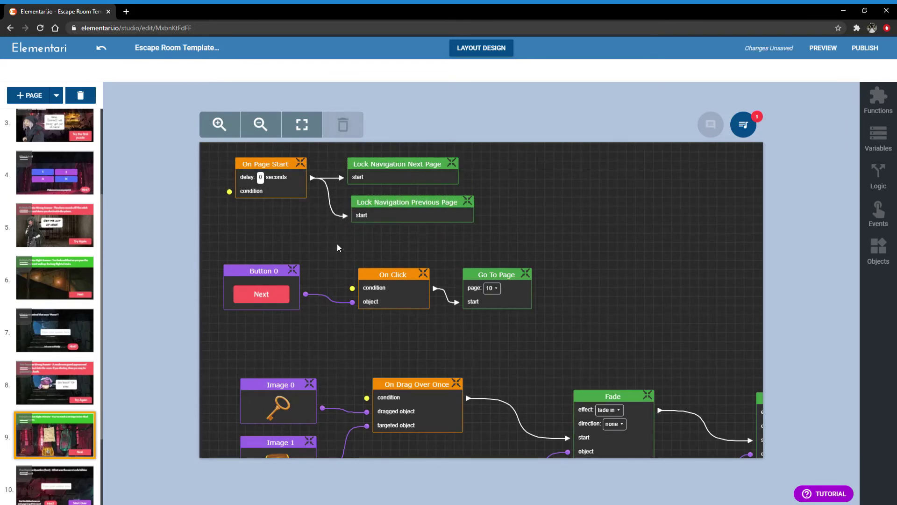
Examine page 9's event chains for the Next button, the key dragged over the chest, and the clickable paper note
scroll(338, 243, "down", 1)
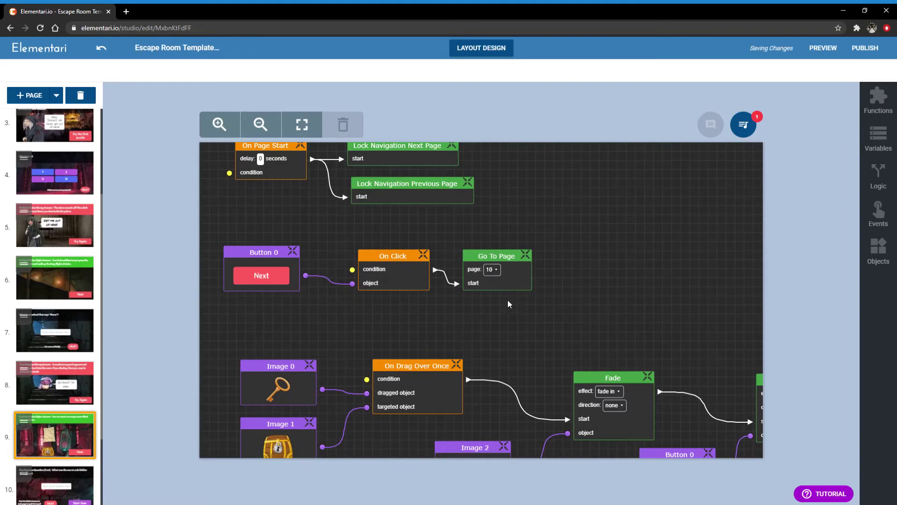
scroll(552, 271, "down", 2)
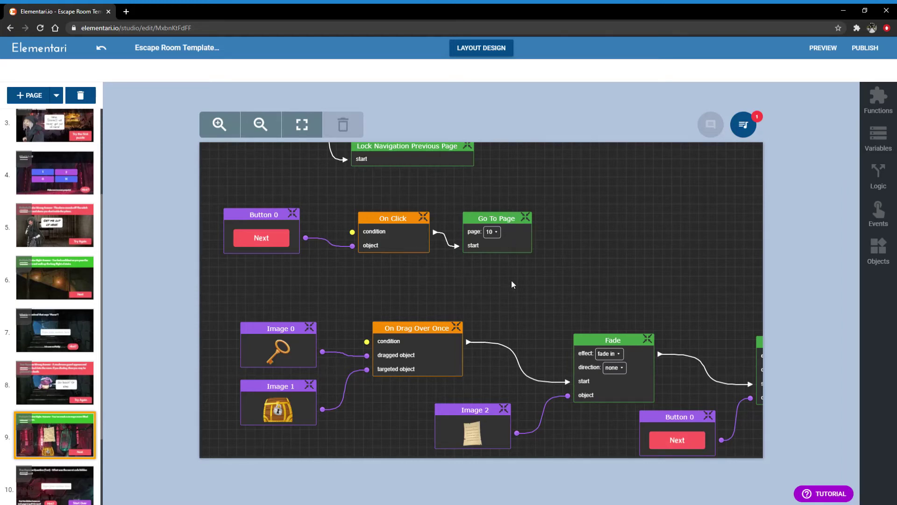
scroll(512, 284, "down", 6)
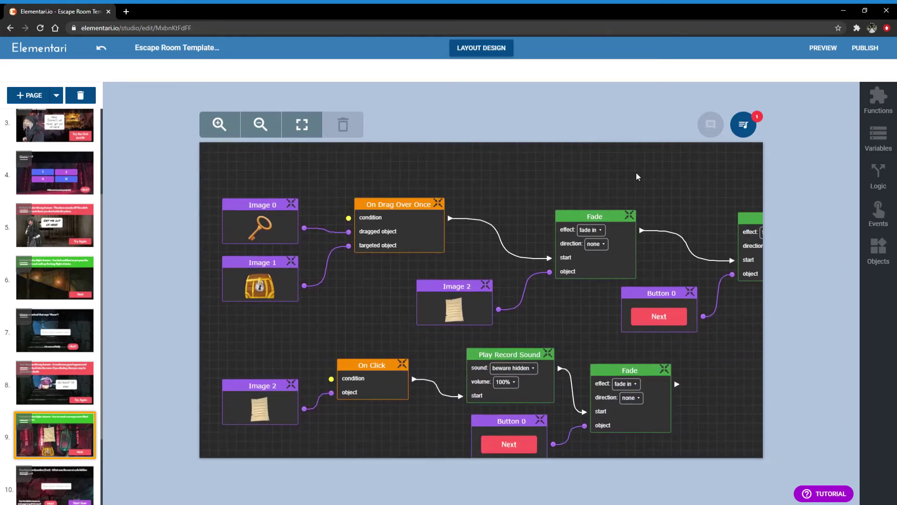
scroll(636, 174, "down", 1)
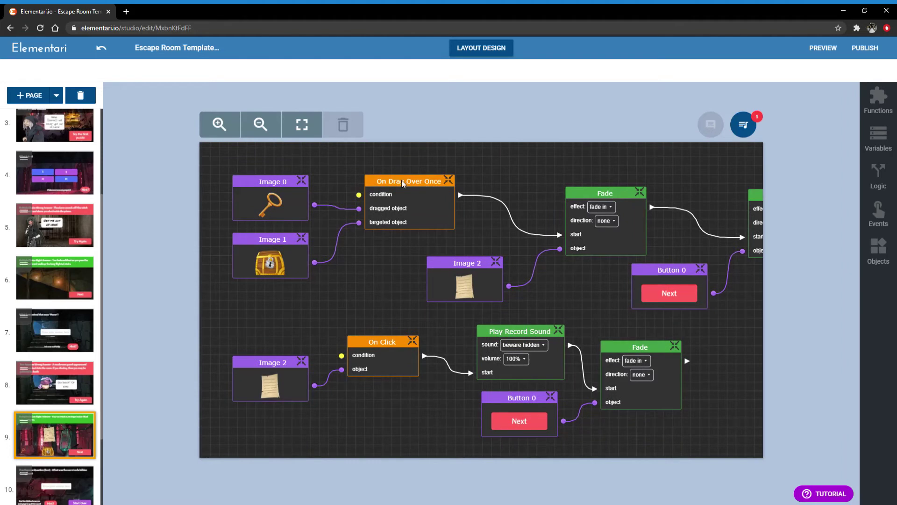
Examine the available event blocks and page 9's On Drag Over Once chain for the key, chest and paper note
left_click(888, 212)
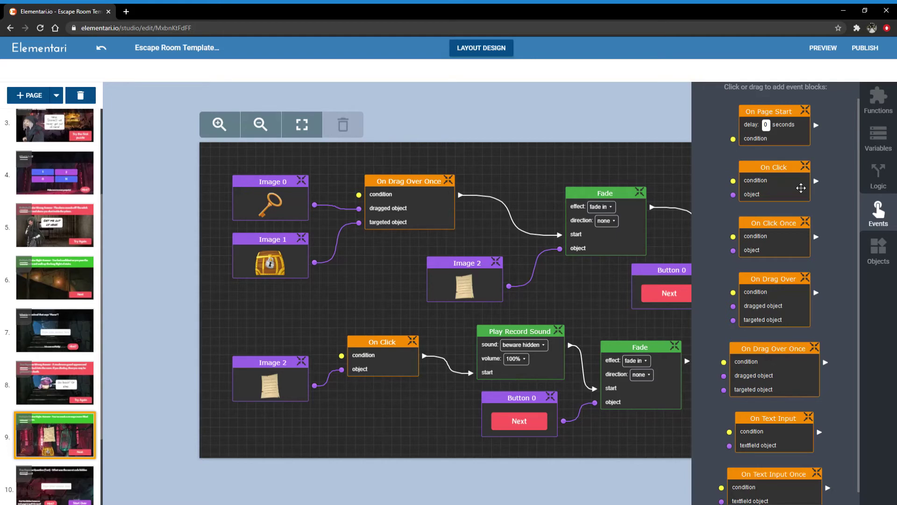
left_click(514, 188)
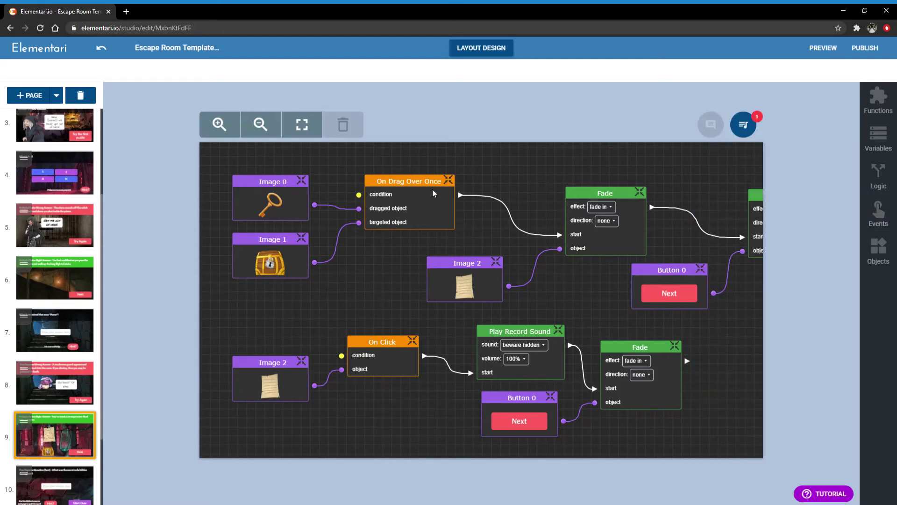
left_click(284, 192)
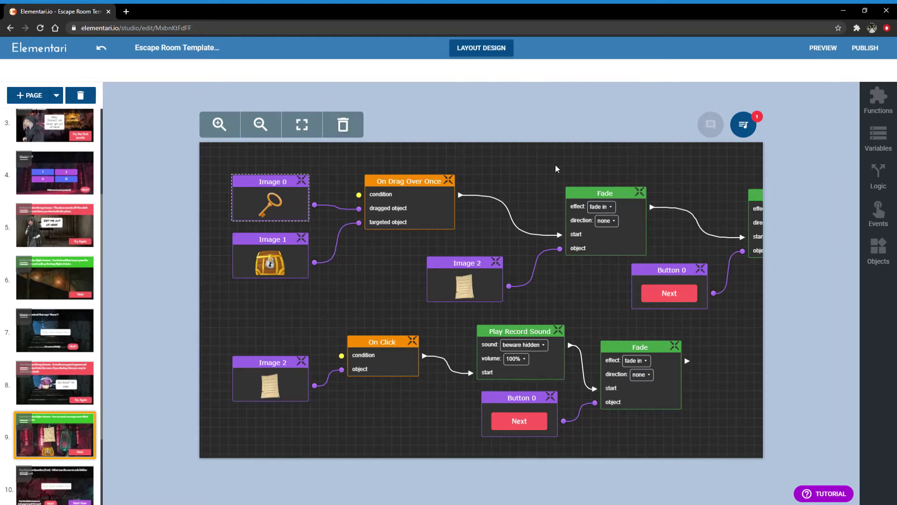
left_click_drag(530, 162, 525, 162)
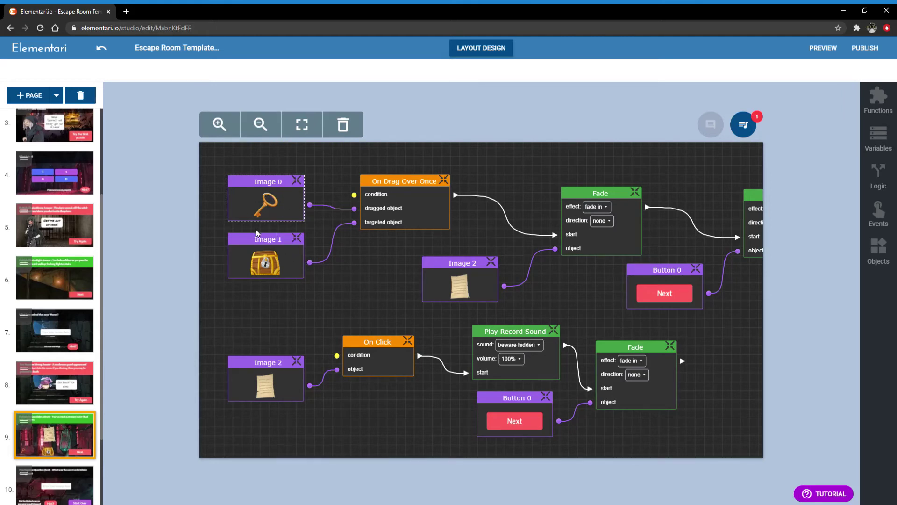
left_click_drag(485, 195, 360, 197)
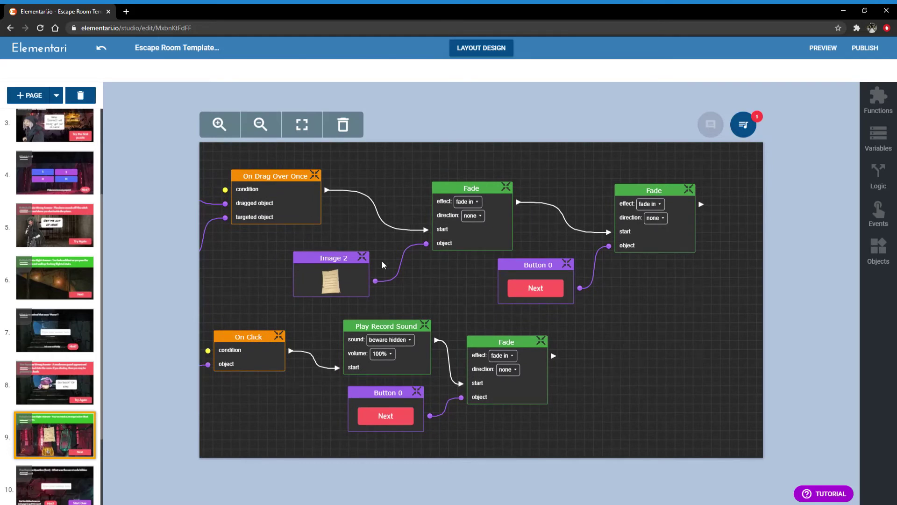
Nudge the paper note block up and the first Fade block up and to the left in the drag-over chain
left_click_drag(354, 284, 349, 275)
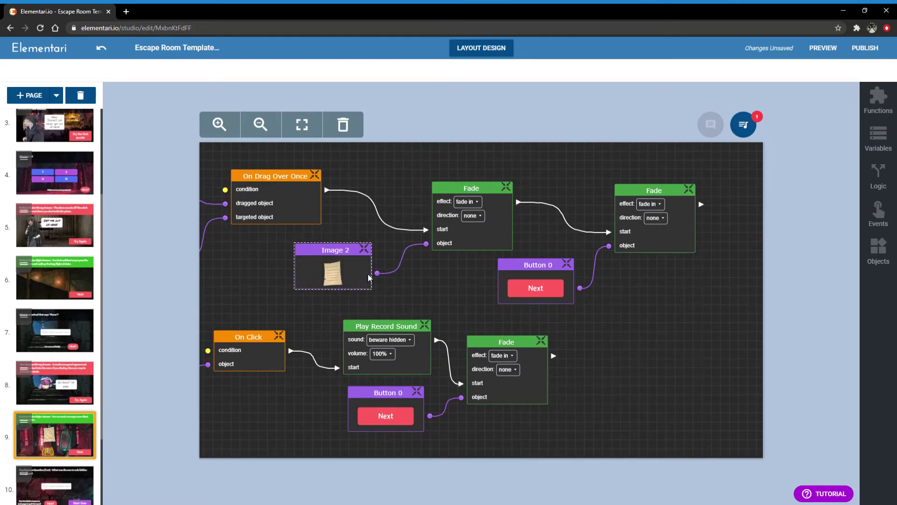
left_click_drag(474, 186, 458, 182)
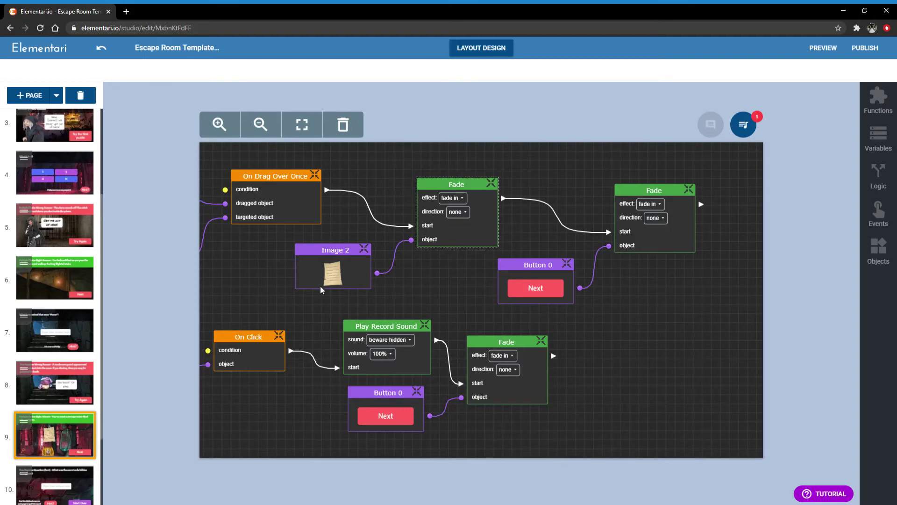
left_click(630, 256)
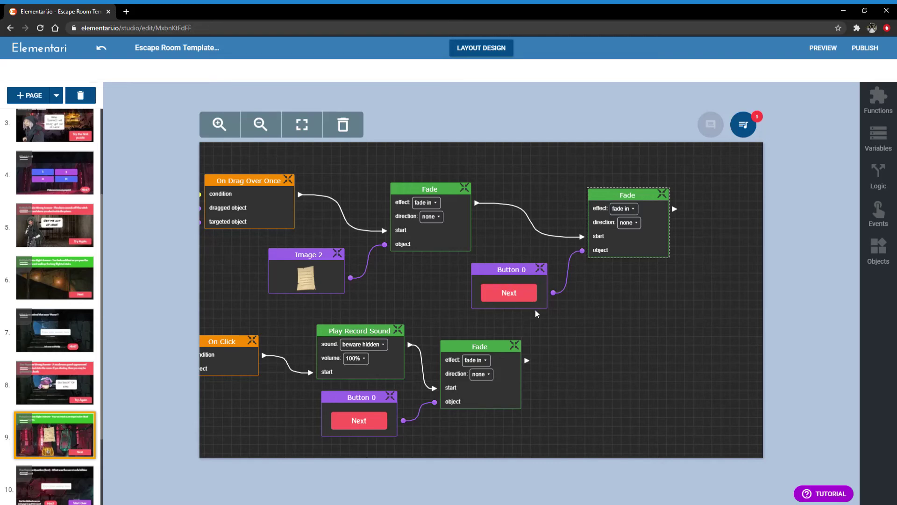
Rearrange the paper note's On Click chain, lowering the Next button and Fade blocks, raising Image 2 and shifting On Click slightly right
left_click_drag(431, 292, 599, 288)
scroll(528, 295, "down", 2)
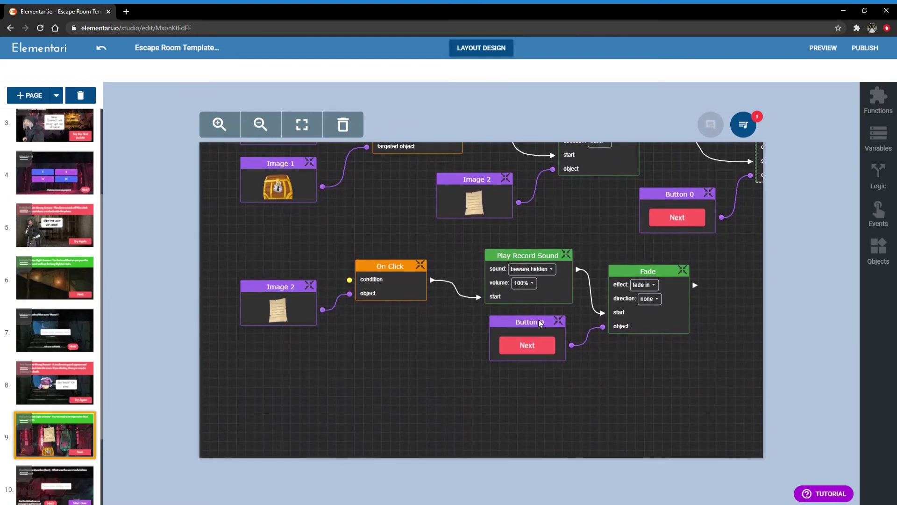
left_click_drag(537, 349, 532, 363)
left_click(650, 333)
left_click_drag(650, 332, 655, 351)
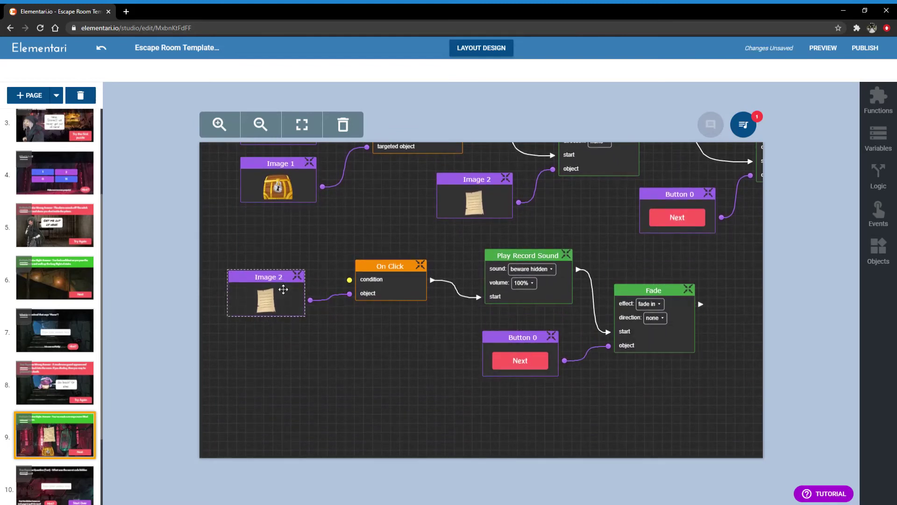
mouse_move(298, 290)
left_mouse_down()
mouse_move(285, 280)
mouse_move(294, 279)
left_mouse_up()
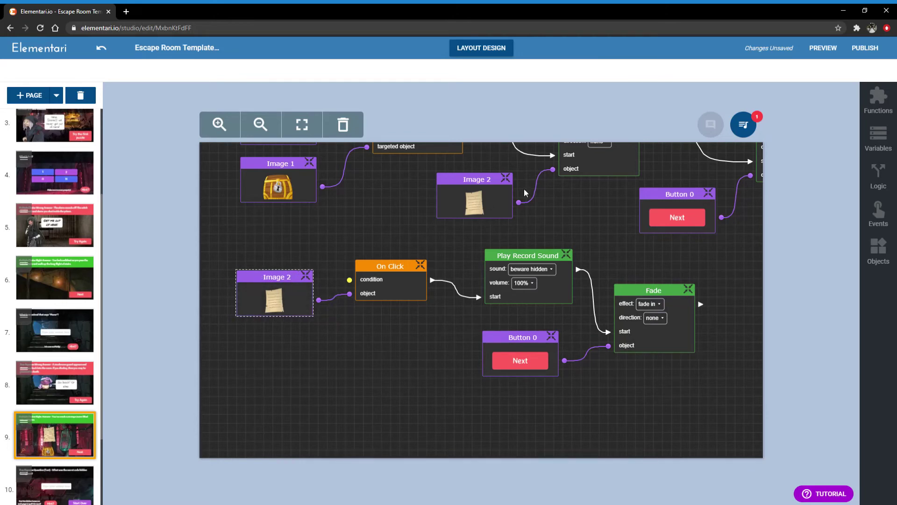
left_click(552, 235)
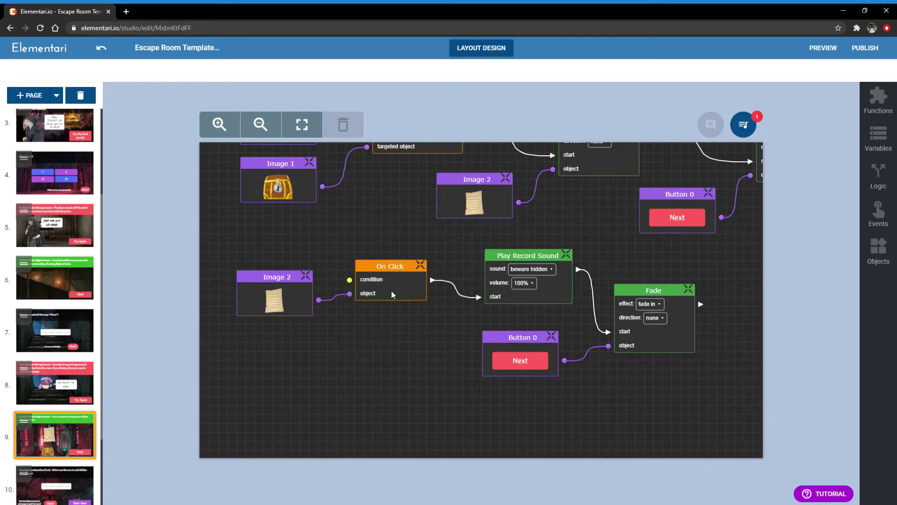
left_click_drag(392, 293, 398, 294)
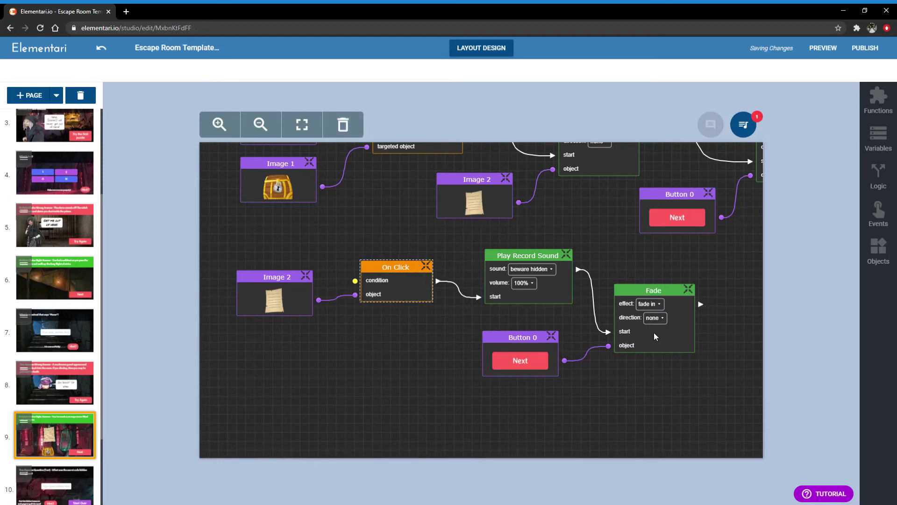
left_click_drag(654, 332, 666, 327)
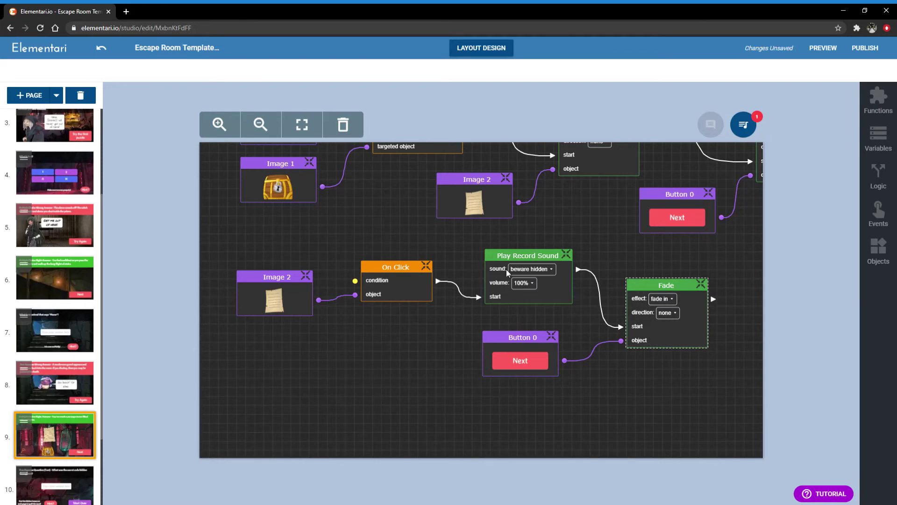
Delete the second Fade block, its incoming connection and its Next button block from the drag-over chain
scroll(542, 292, "right", 3)
scroll(542, 293, "up", 1)
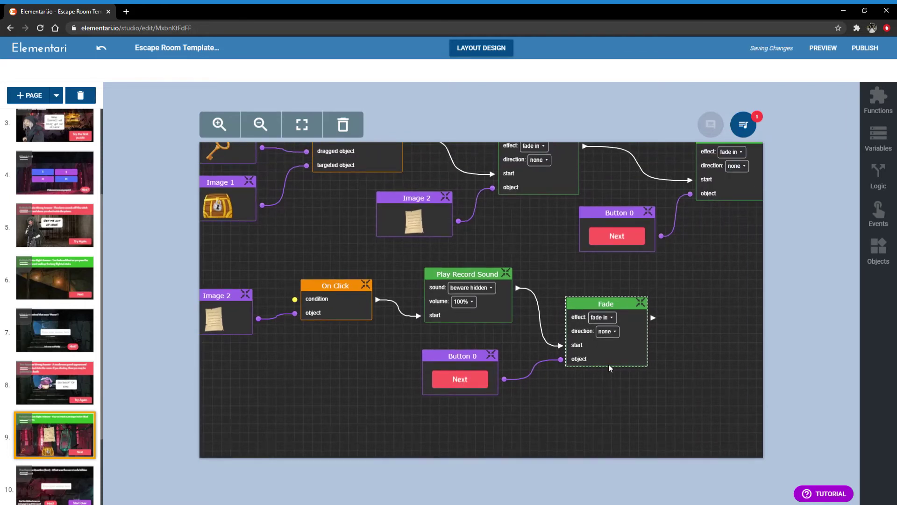
scroll(692, 239, "right", 2)
scroll(692, 240, "up", 3)
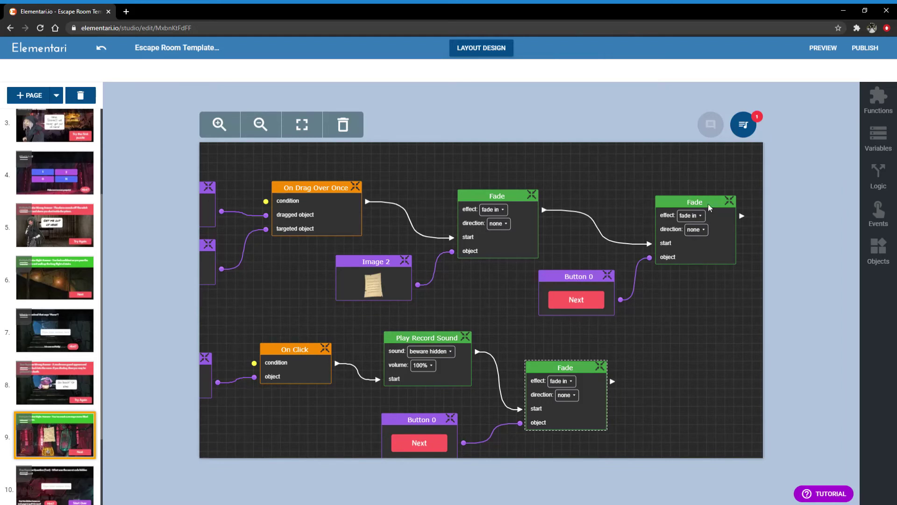
left_click(624, 241)
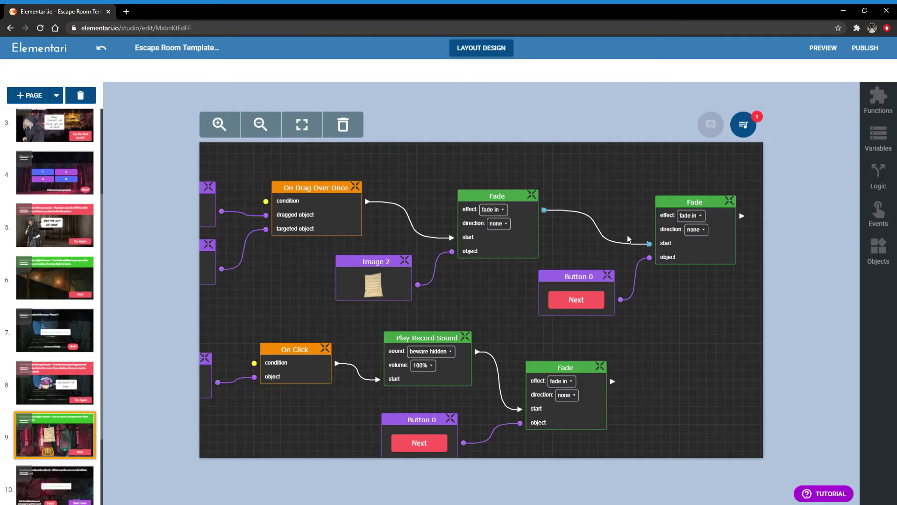
key("Delete")
left_click(692, 201)
key("Delete")
left_click(592, 284)
key("Delete")
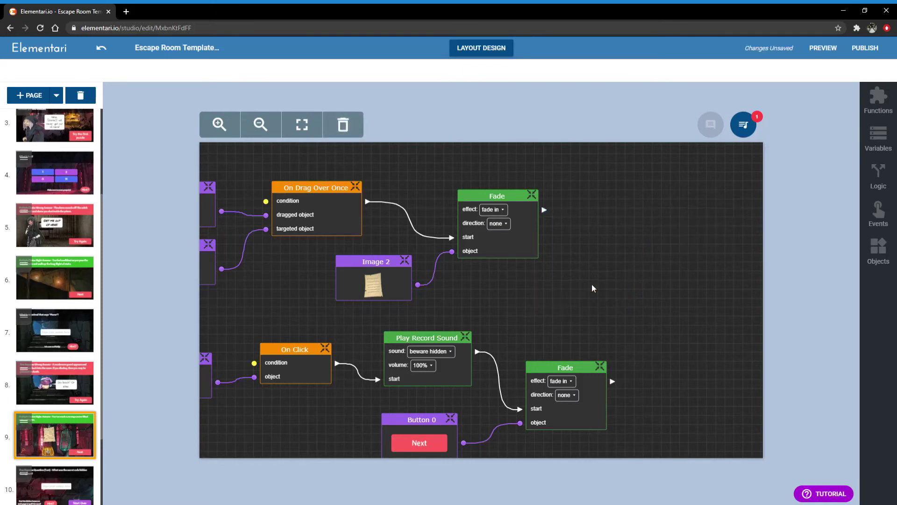
Shift the Play Record Sound block slightly to the left in the paper note's On Click chain
left_click_drag(584, 253, 666, 220)
mouse_move(616, 244)
left_mouse_down()
mouse_move(626, 271)
mouse_move(623, 248)
left_mouse_up()
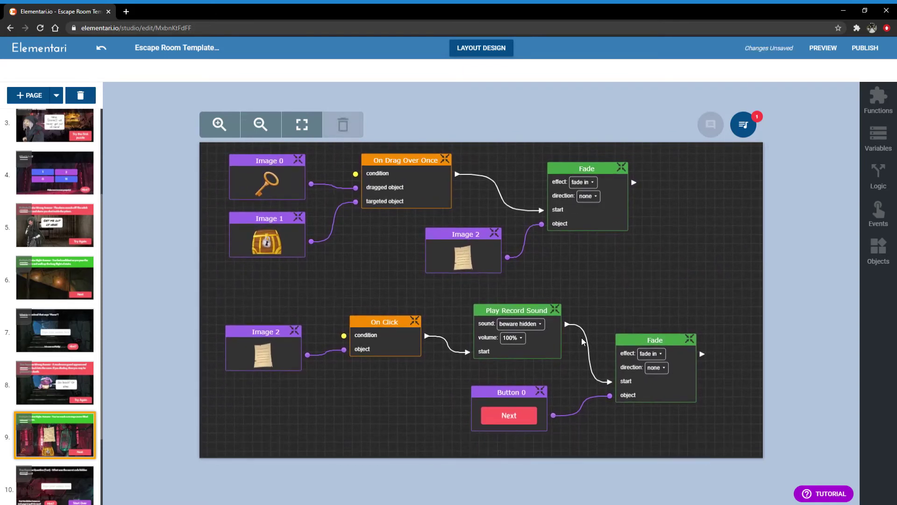
left_click_drag(565, 338, 560, 338)
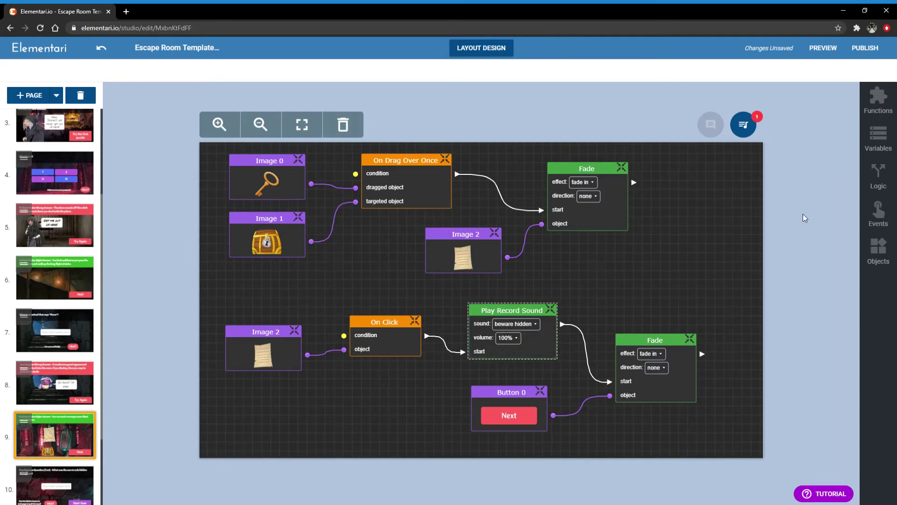
mouse_move(676, 223)
left_mouse_down()
mouse_move(687, 271)
mouse_move(664, 225)
left_mouse_up()
left_click_drag(625, 276, 632, 220)
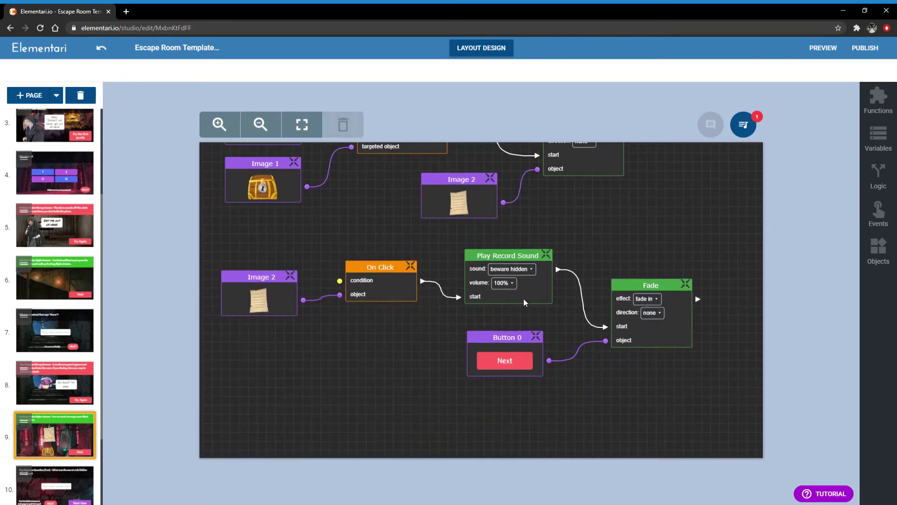
left_click(674, 193)
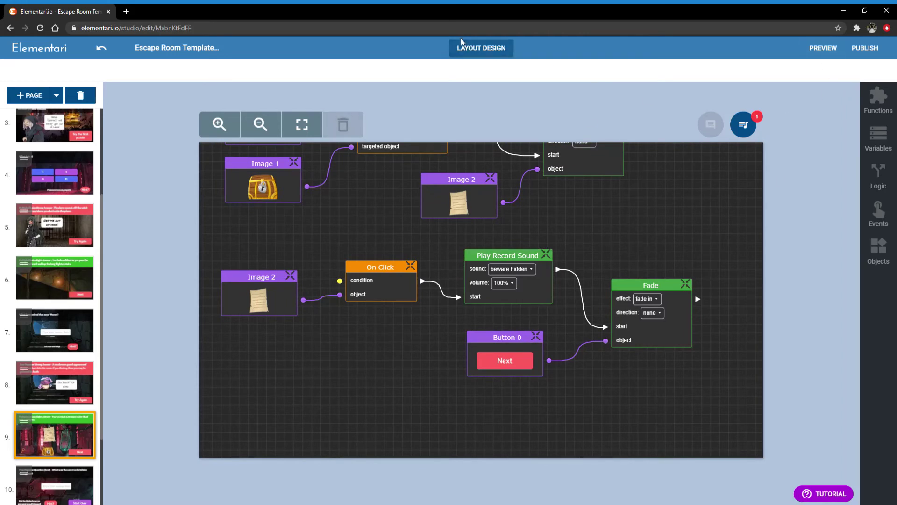
Return page 9 to the layout design and open the voiceover recorder among the sounds
left_click(498, 50)
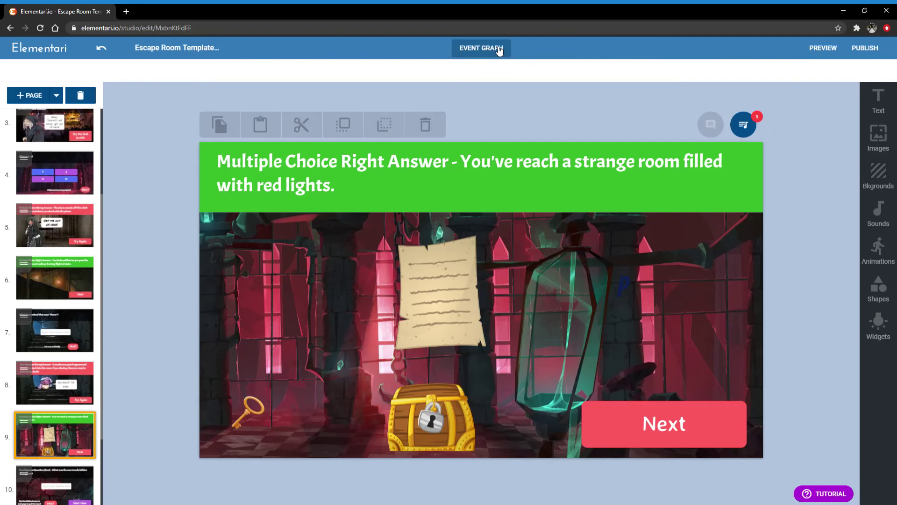
left_click(840, 490)
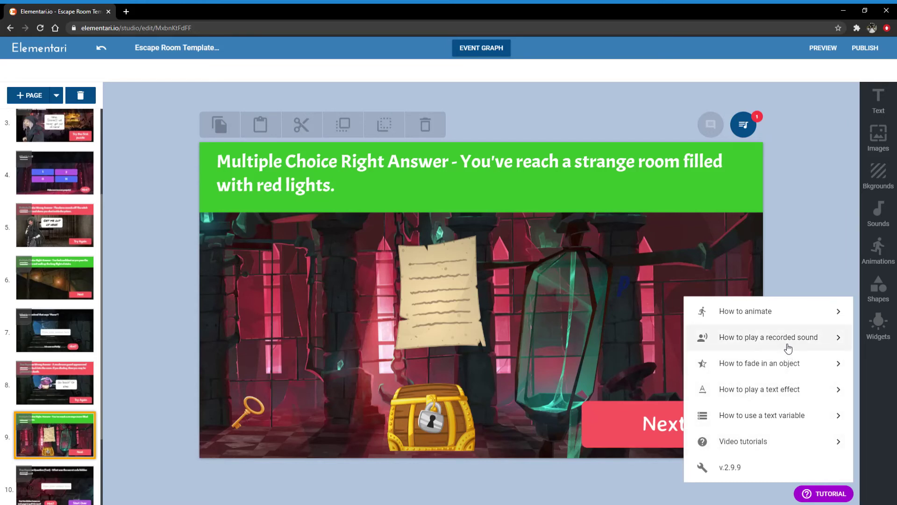
left_click(803, 200)
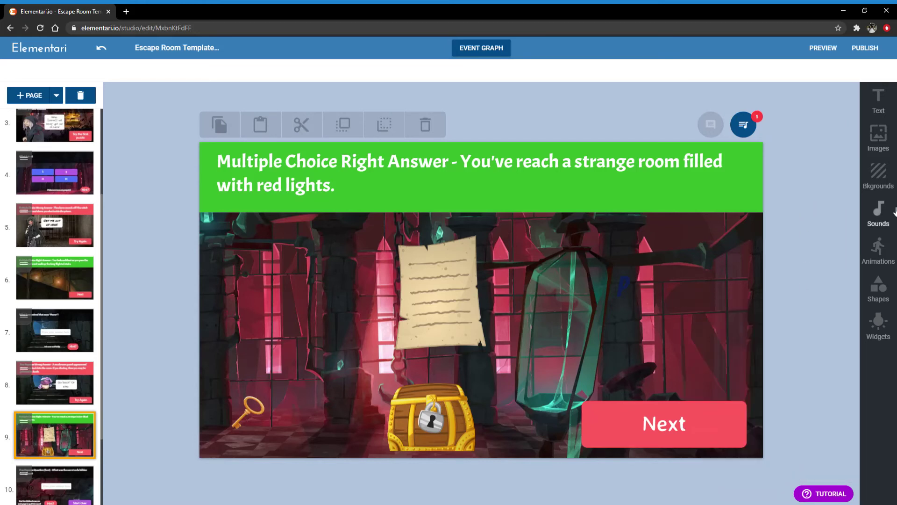
left_click(880, 220)
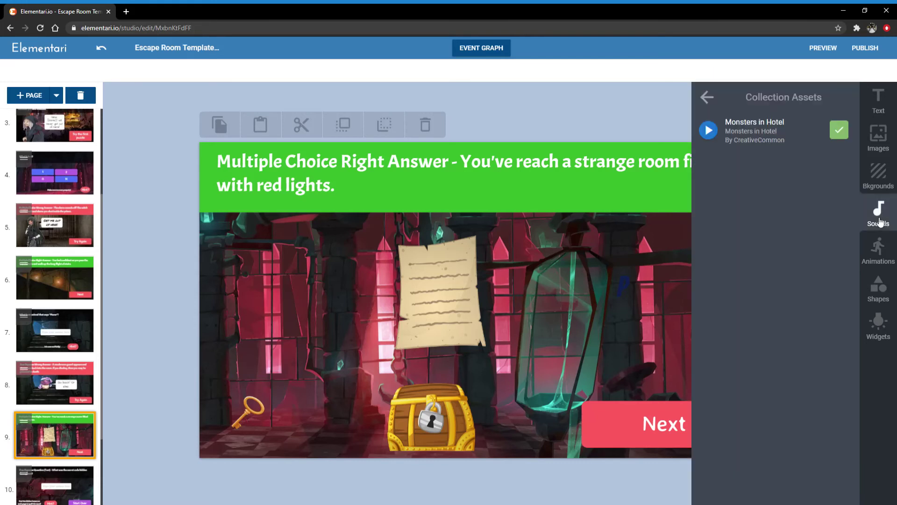
left_click(706, 98)
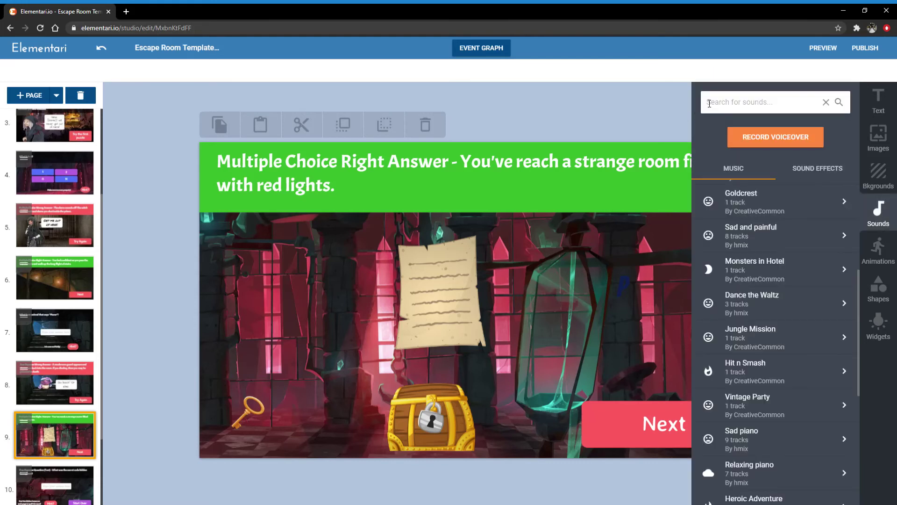
left_click(786, 141)
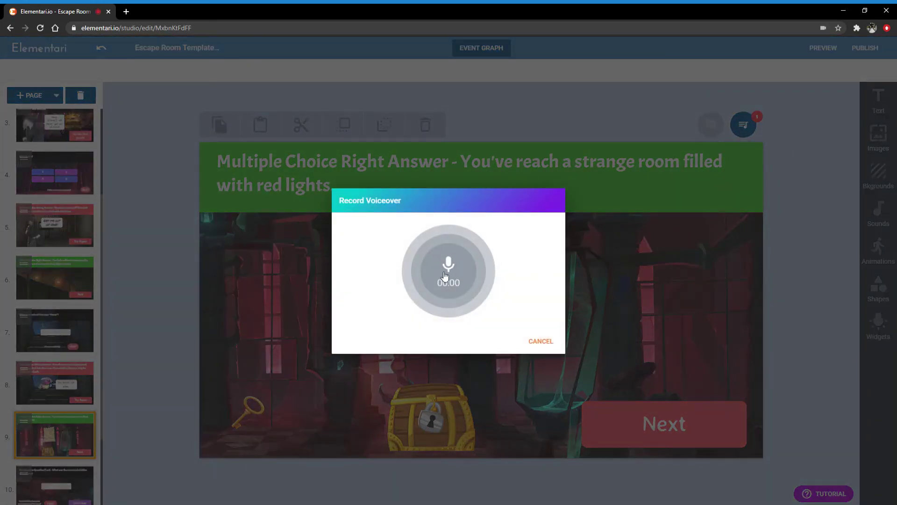
Record a short voiceover for page 9 and play it back
left_click(454, 273)
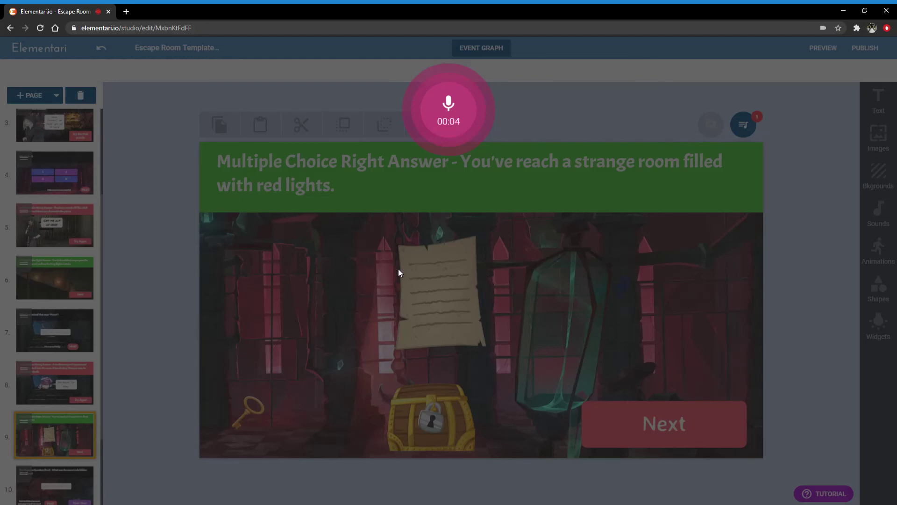
left_click(449, 107)
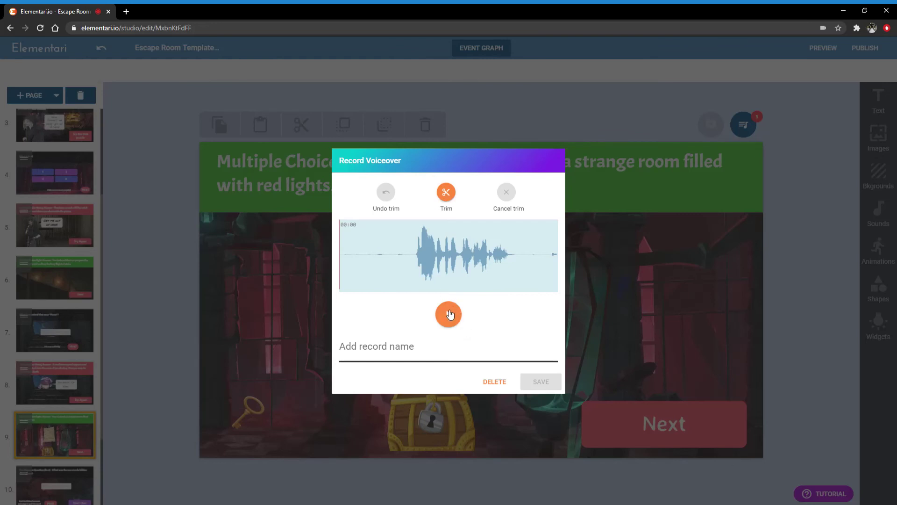
left_click(449, 318)
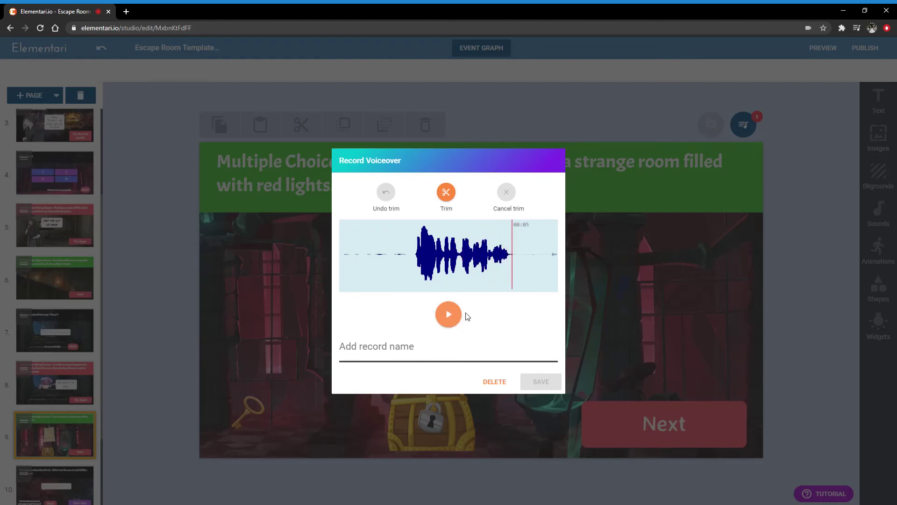
Trim the silence before and after the speech in the voiceover recording and save the trim
left_click(446, 191)
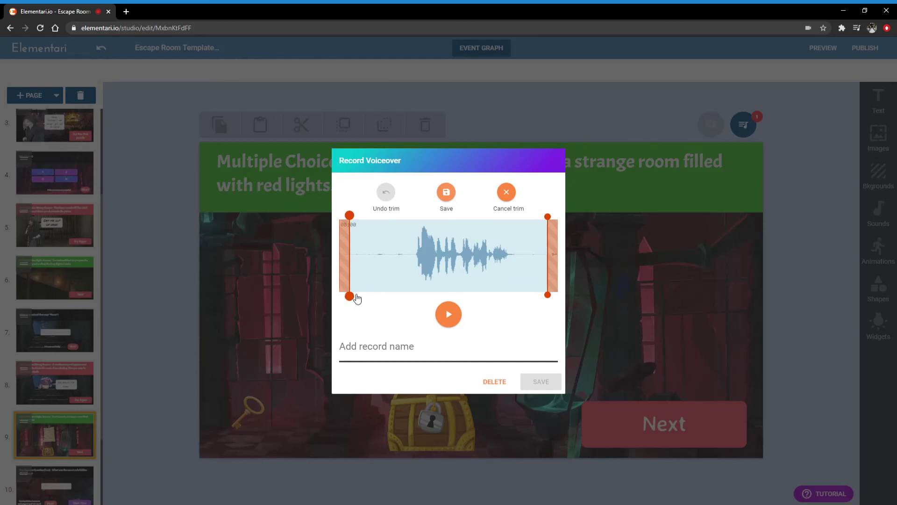
left_click_drag(356, 299, 408, 301)
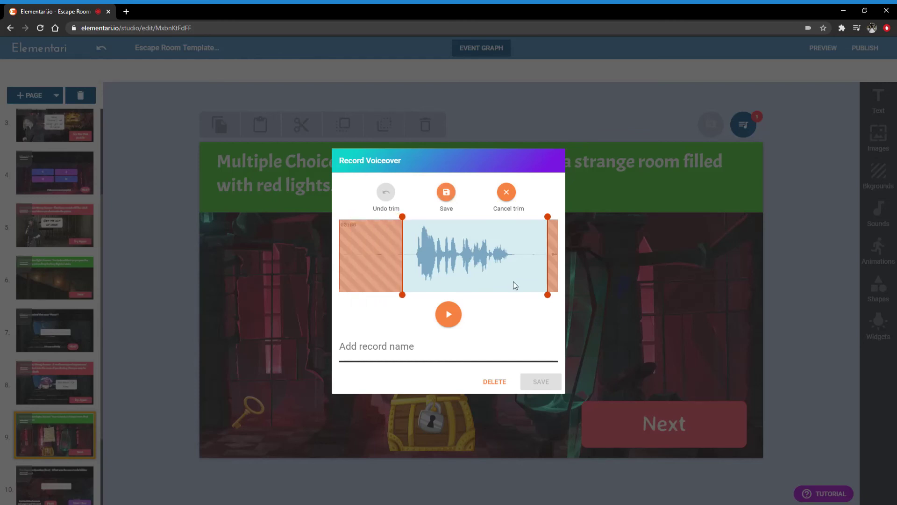
left_click_drag(542, 298, 524, 300)
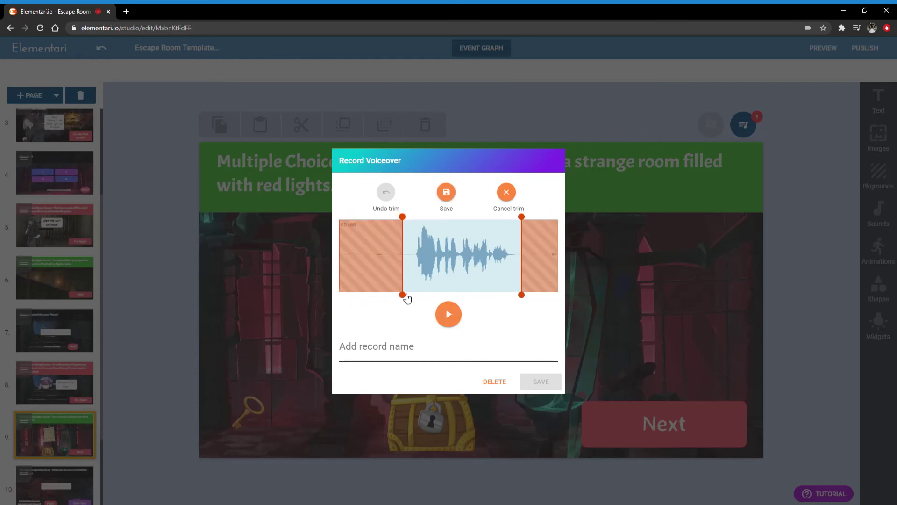
left_click_drag(403, 297, 411, 298)
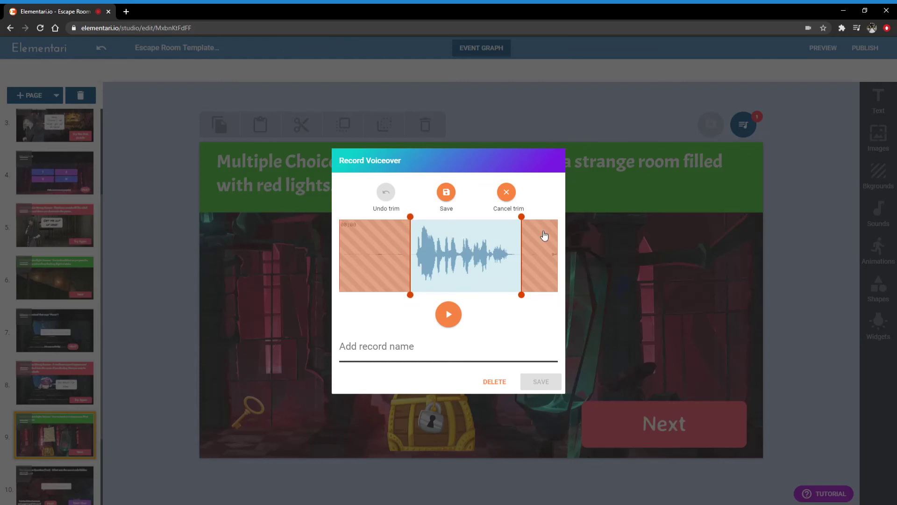
left_click(450, 197)
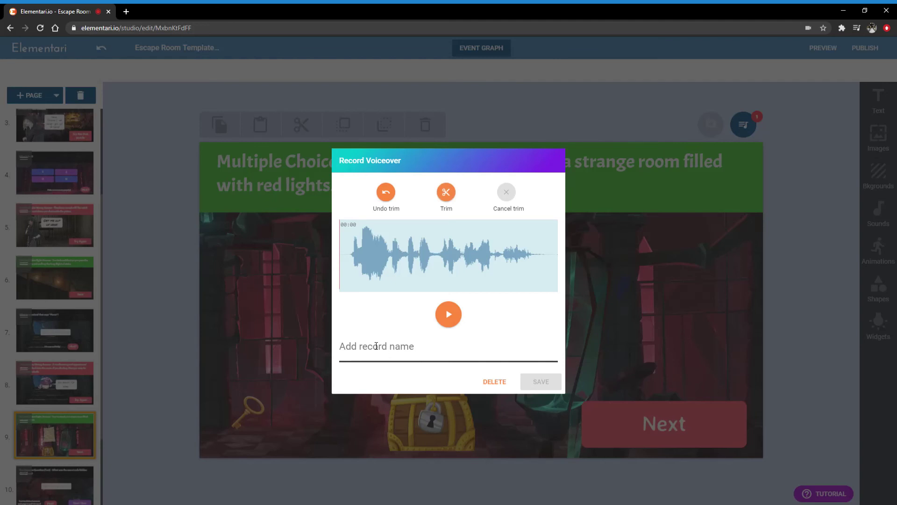
Save the recording under the name "hidden clue!" and check the sounds listed for page 9
type("hidde")
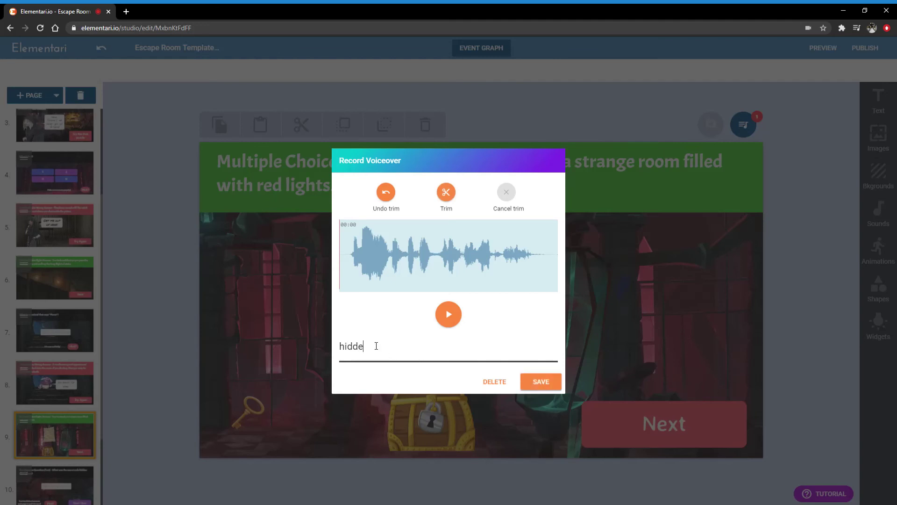
type("n clue@!")
left_click(542, 383)
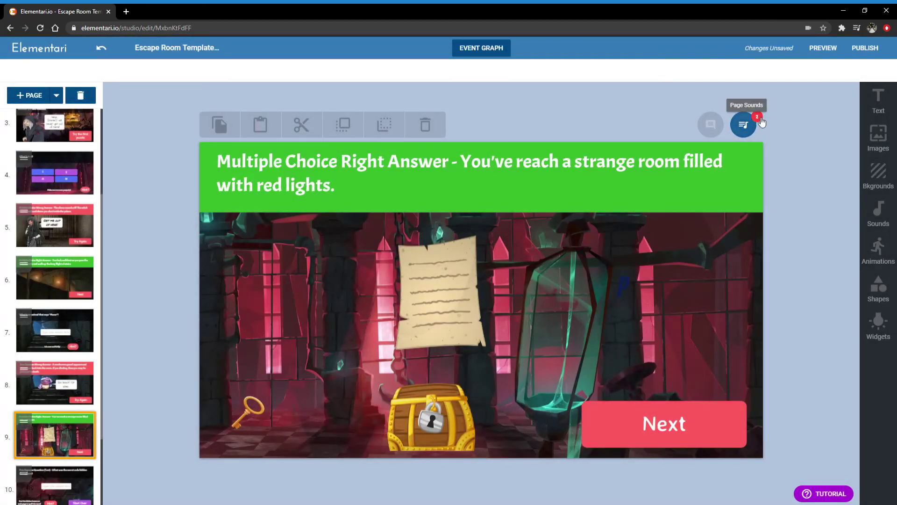
left_click(747, 125)
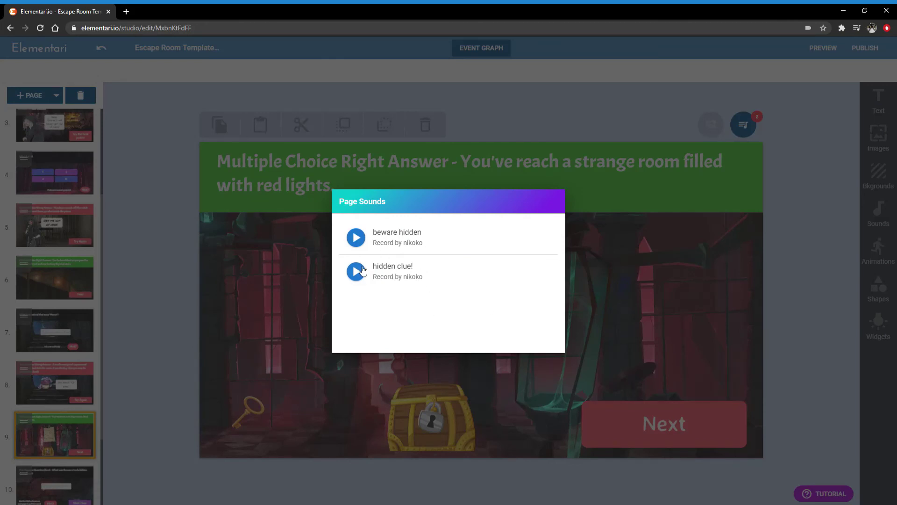
left_click(671, 277)
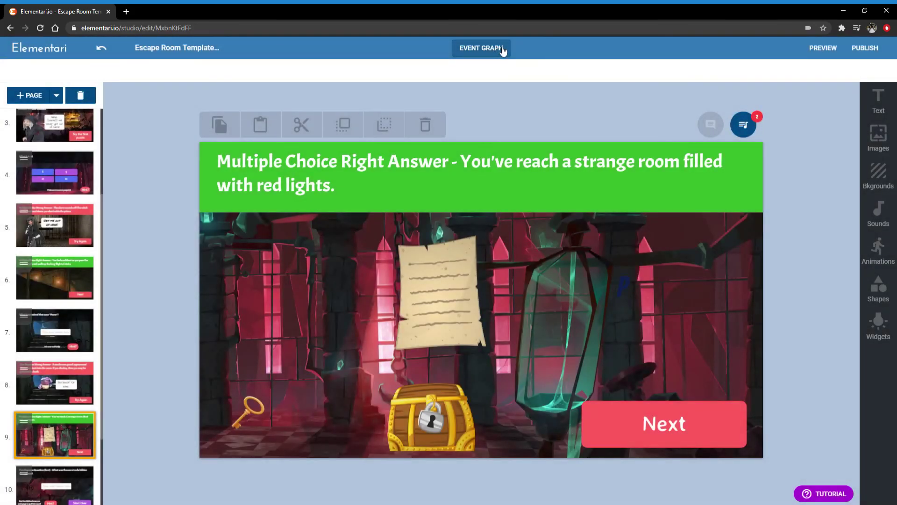
Set the Play Record Sound block in page 9's event graph to play "hidden clue!"
left_click(502, 51)
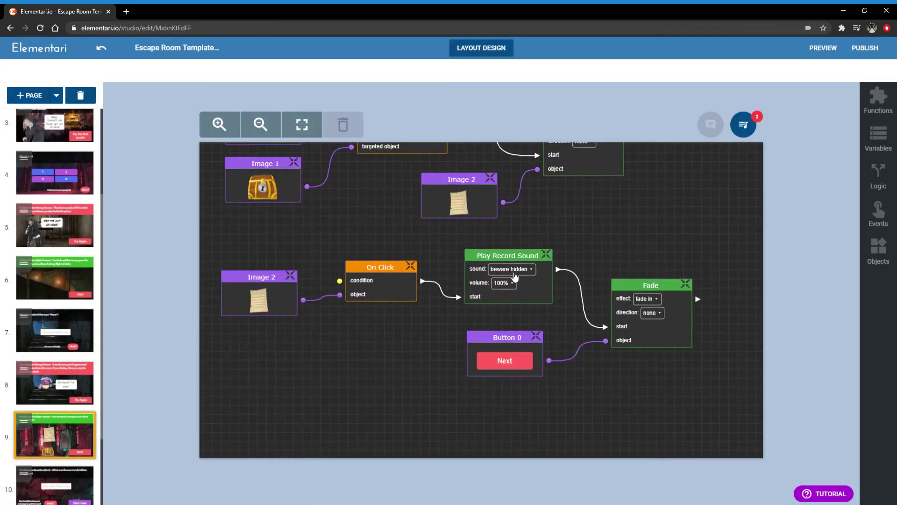
left_click(515, 269)
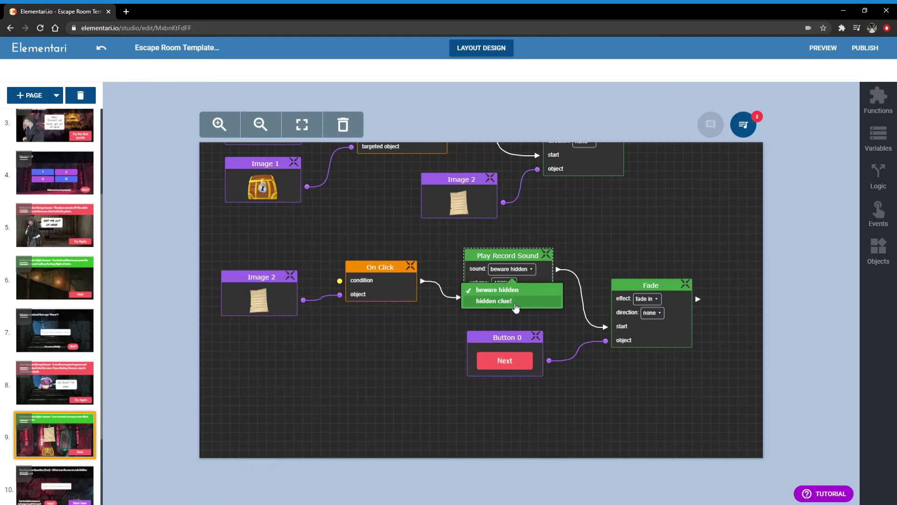
left_click(515, 302)
left_click(727, 211)
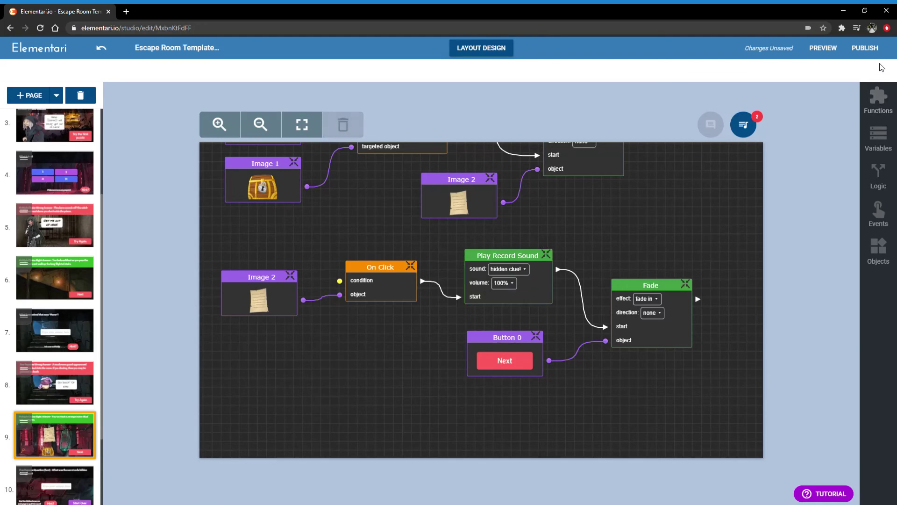
Preview page 9 by moving the key onto the chest lock and continuing to the following page, and close the preview
left_click(823, 49)
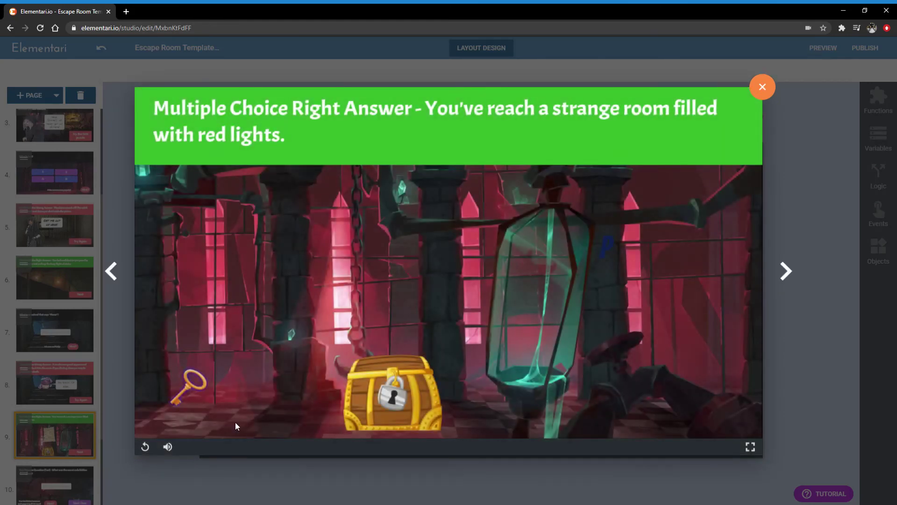
left_click_drag(201, 396, 403, 390)
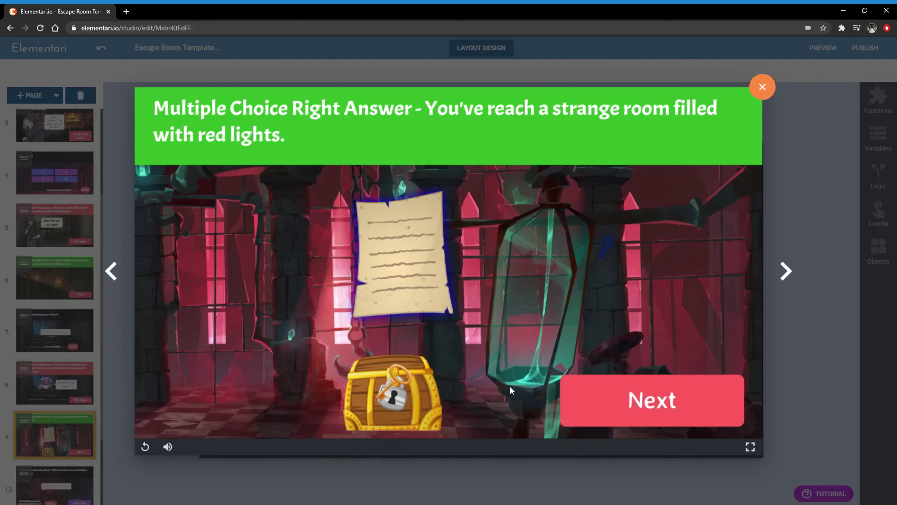
left_click(621, 398)
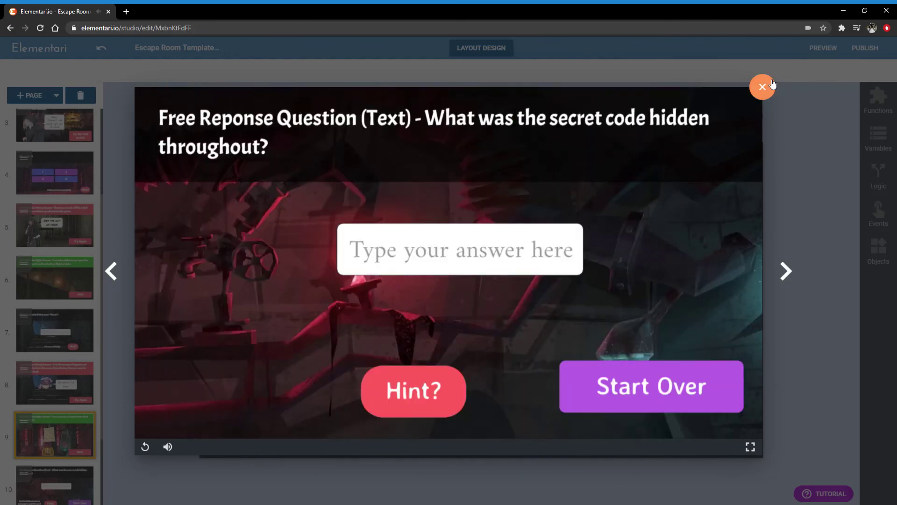
left_click(763, 86)
Open page 10 and review its event graph and its free response question in the layout design
scroll(72, 439, "down", 1)
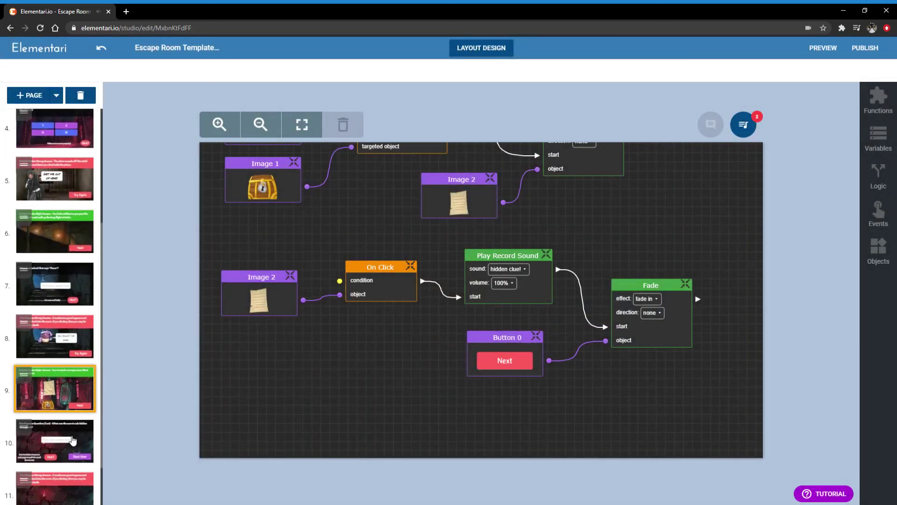
left_click(72, 439)
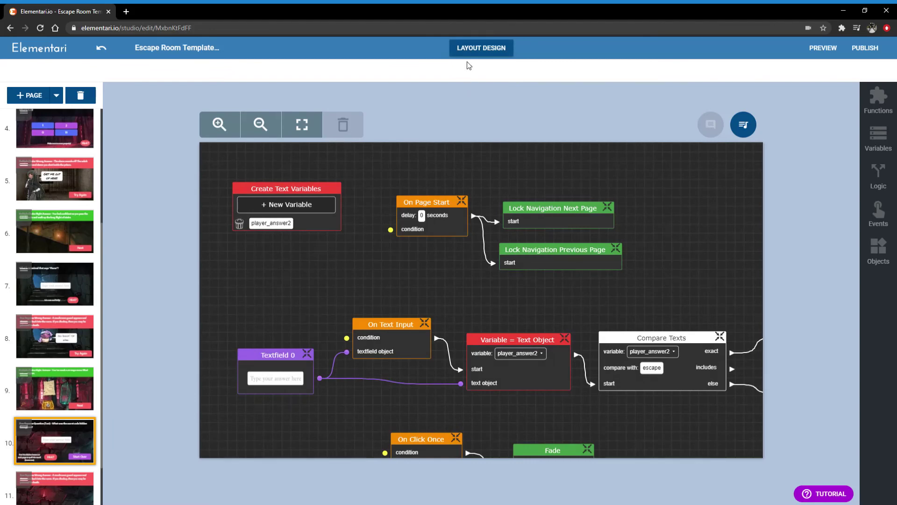
left_click(478, 46)
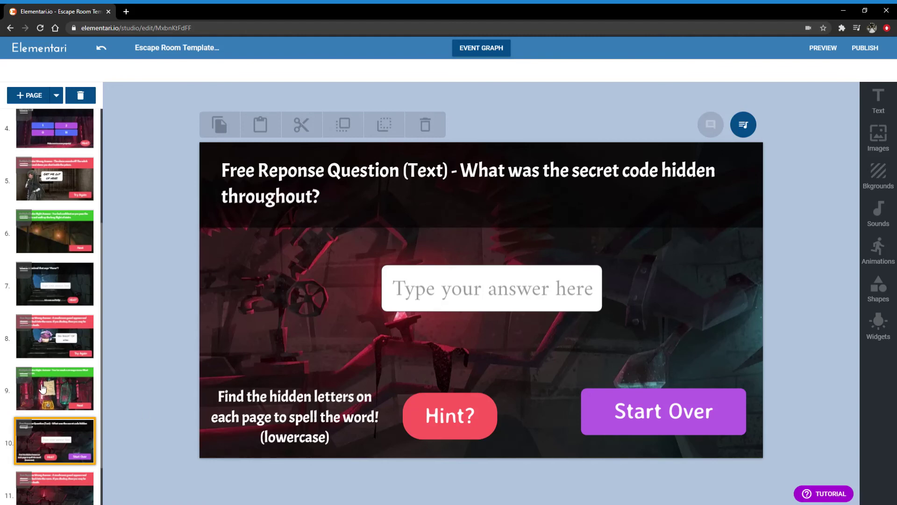
Examine the hidden letters placed on the cover, page 2 and page 3
scroll(41, 387, "up", 4)
left_click(67, 147)
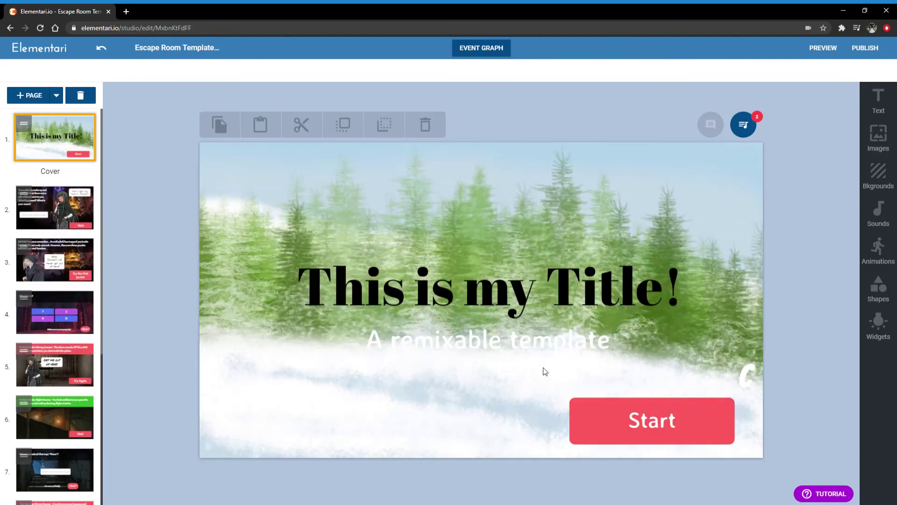
left_click(749, 374)
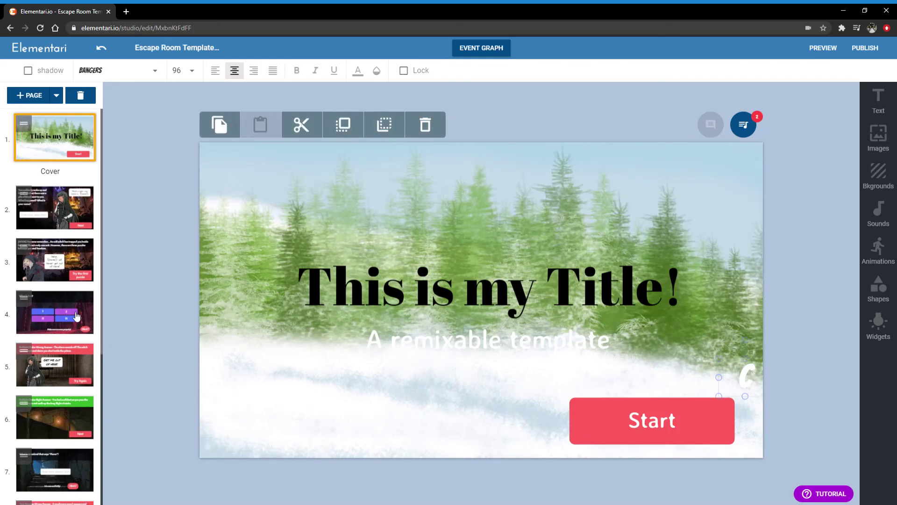
left_click(75, 215)
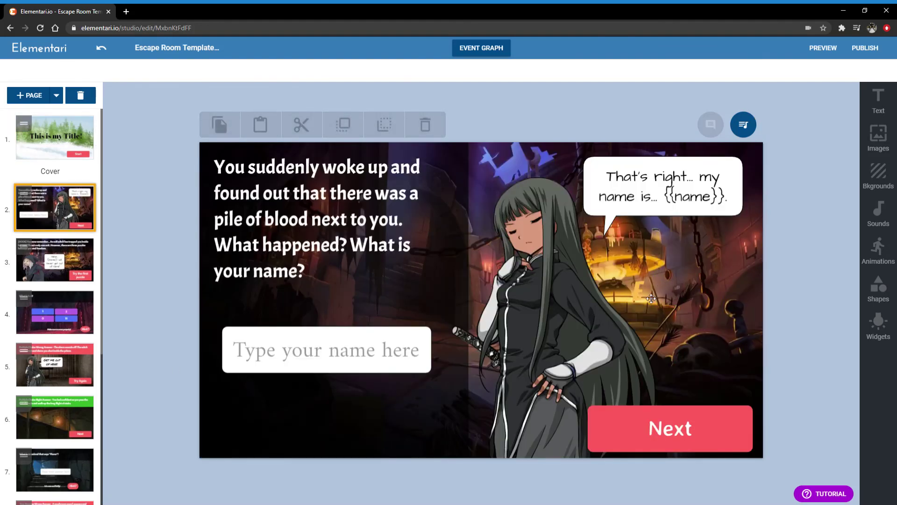
left_click(84, 259)
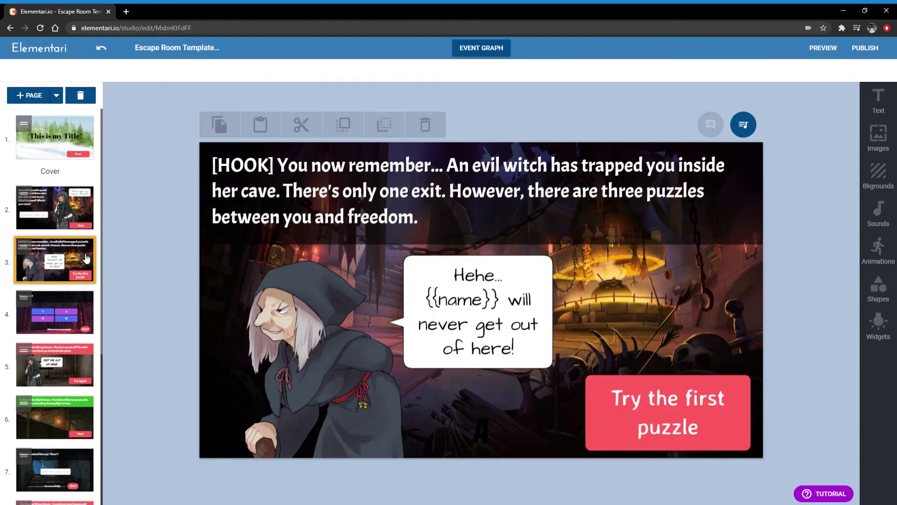
left_click(485, 431)
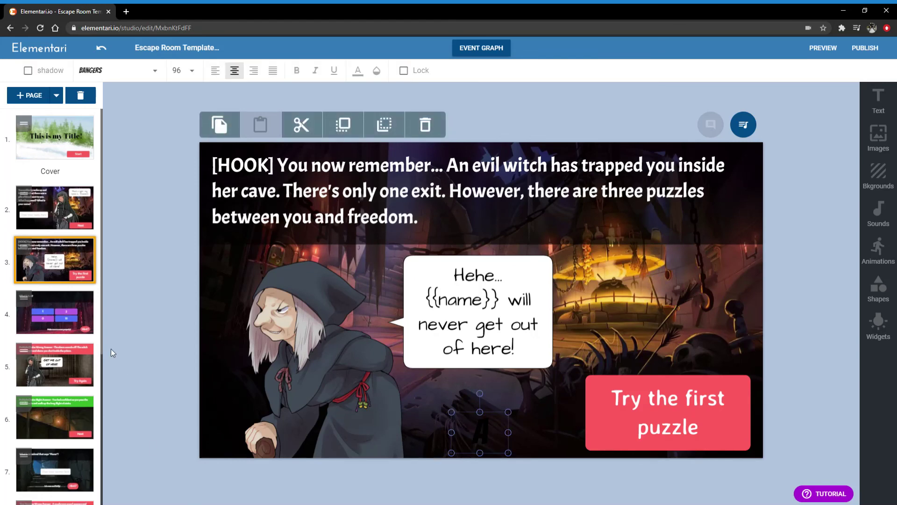
Set the answer in page 10's Compare Texts block to "awesome"
scroll(82, 306, "down", 5)
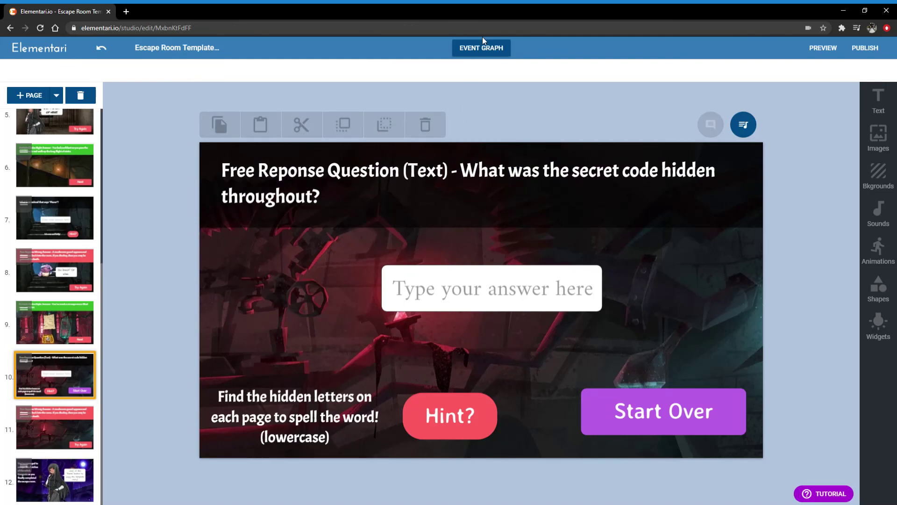
left_click(503, 49)
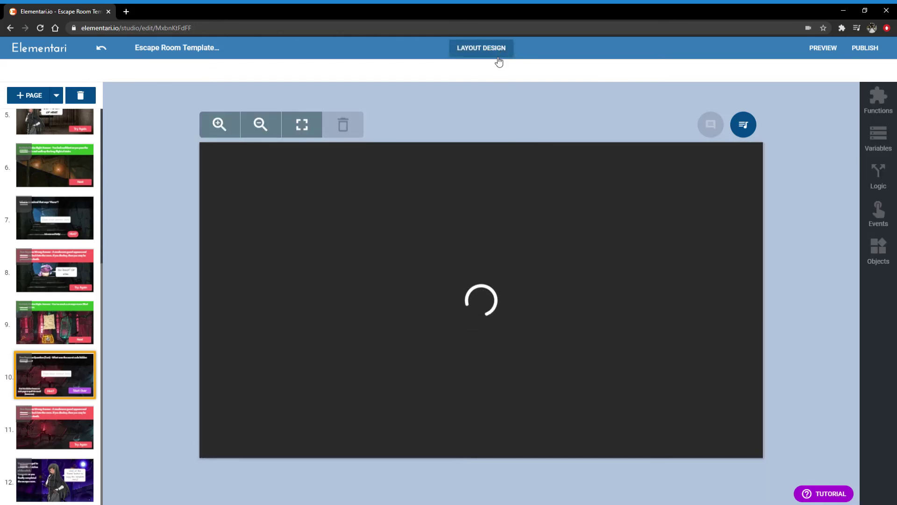
left_click_drag(675, 270, 584, 223)
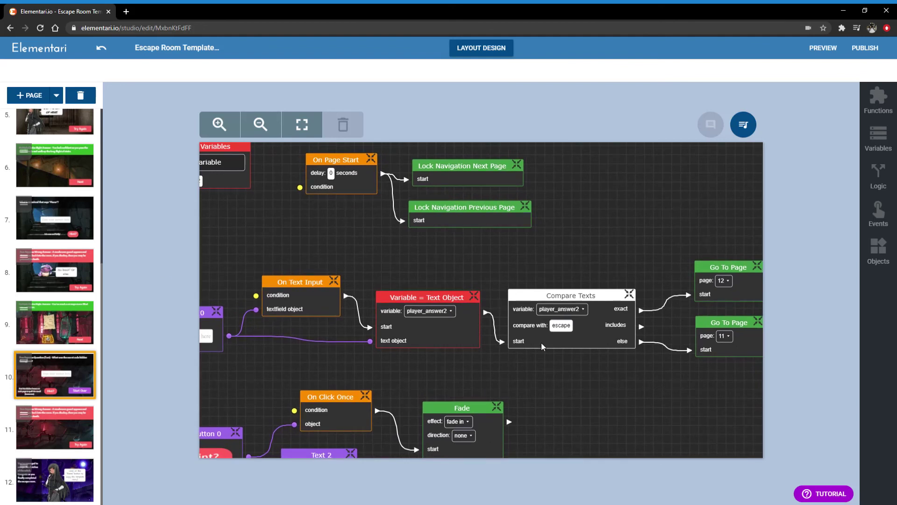
left_click(563, 334)
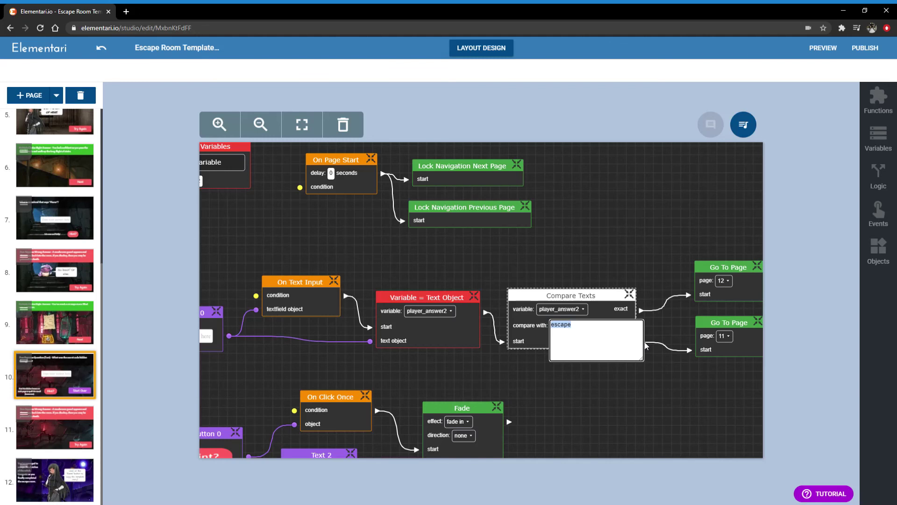
type("awesome")
left_click(682, 342)
scroll(644, 382, "left", 2)
scroll(644, 382, "up", 1)
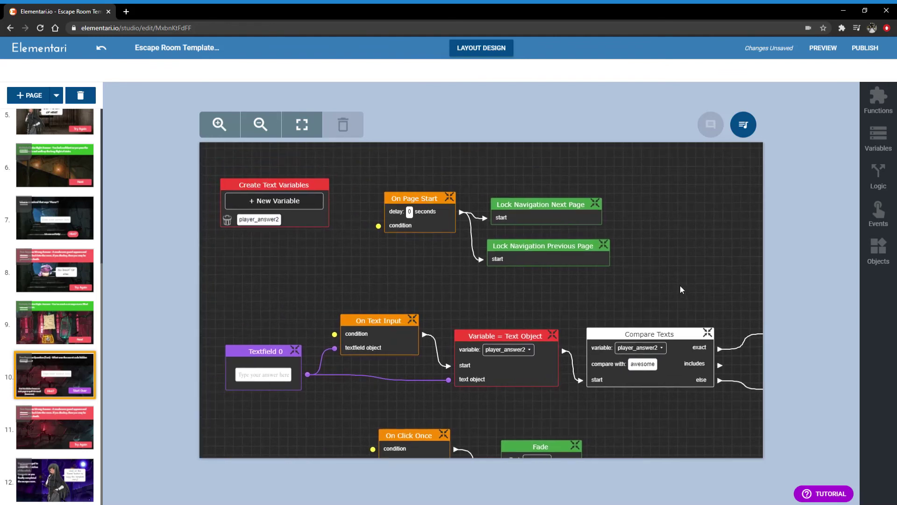
Replace the hidden letter on the cover with "AW" and move it inward from the page edge, above the Start button
scroll(51, 178, "up", 5)
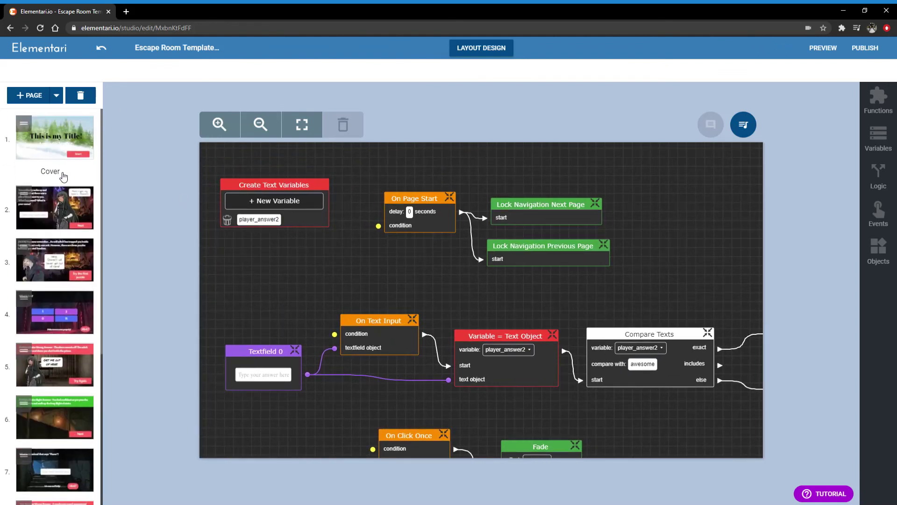
left_click(75, 142)
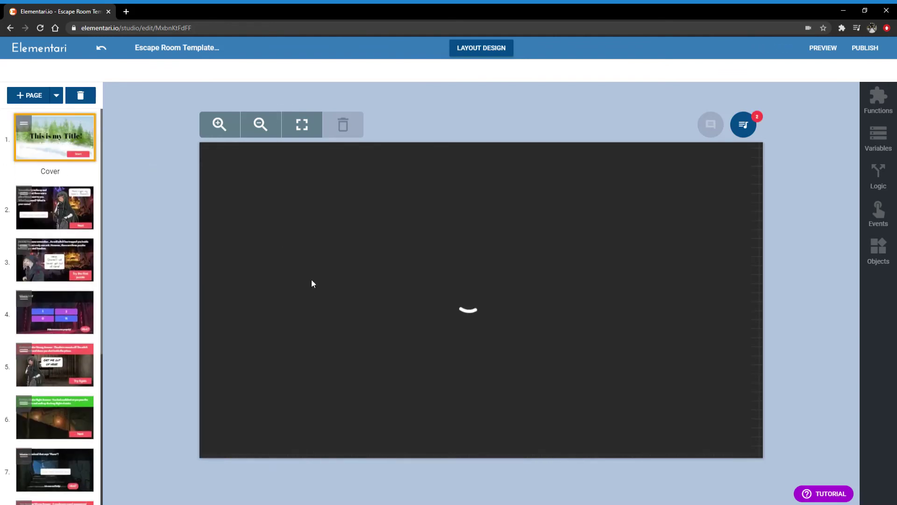
left_click(486, 52)
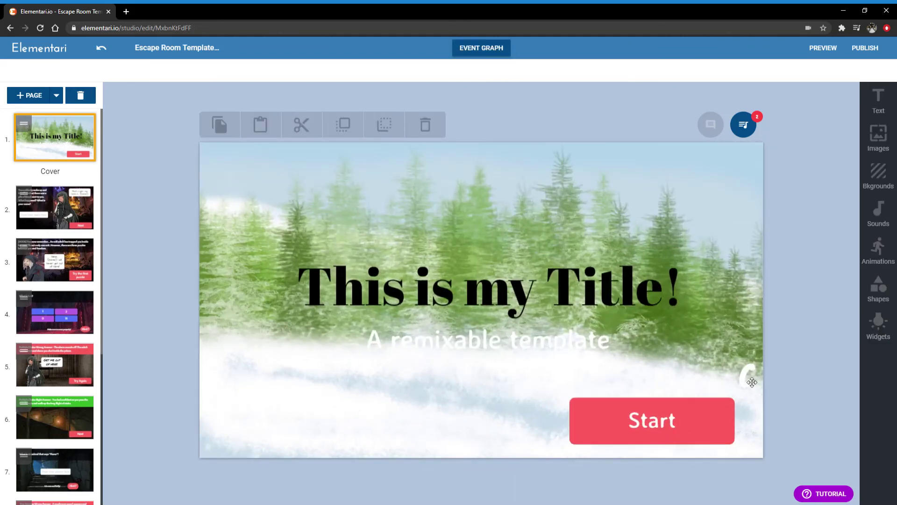
left_click(752, 382)
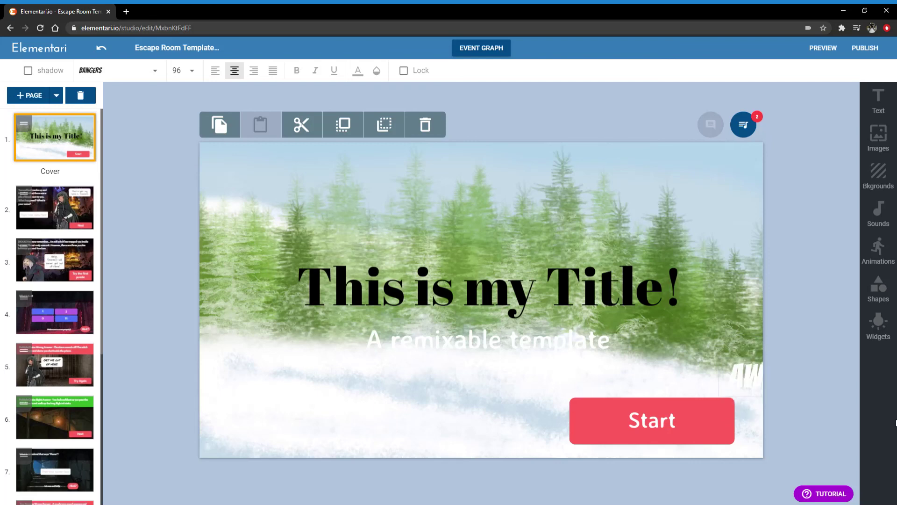
left_click_drag(744, 381, 728, 371)
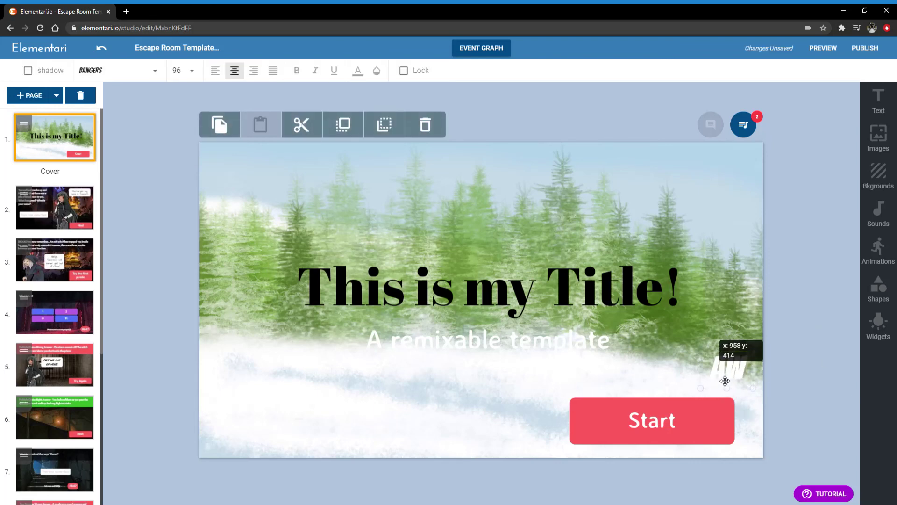
Open page 2 and check the hidden letter placed in the background beside the character
left_click(64, 228)
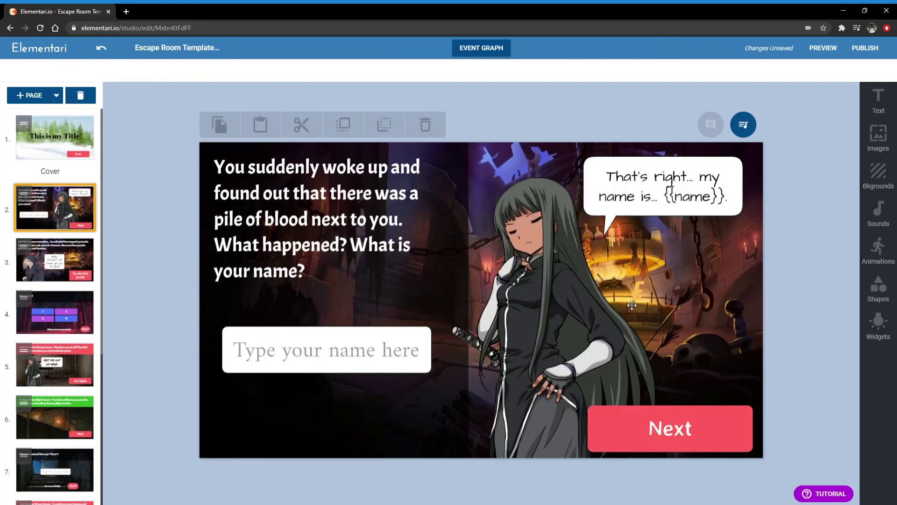
left_click(639, 297)
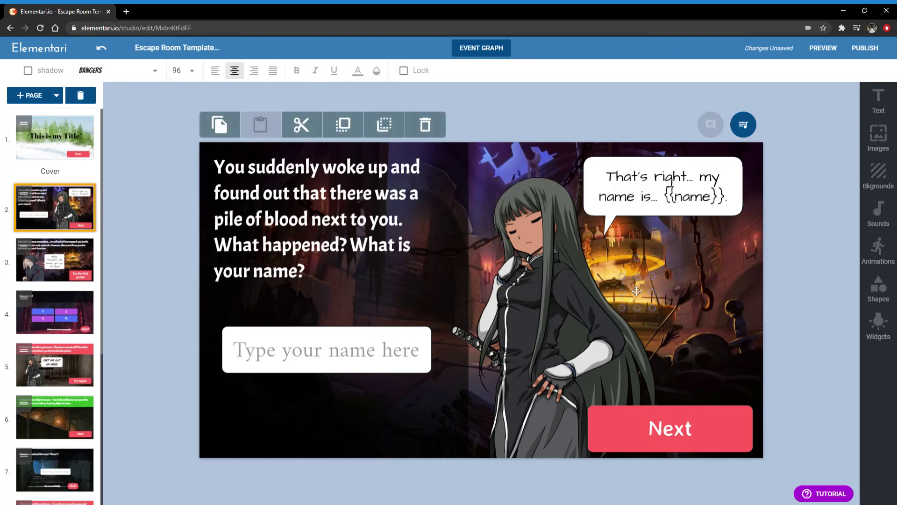
left_click(721, 308)
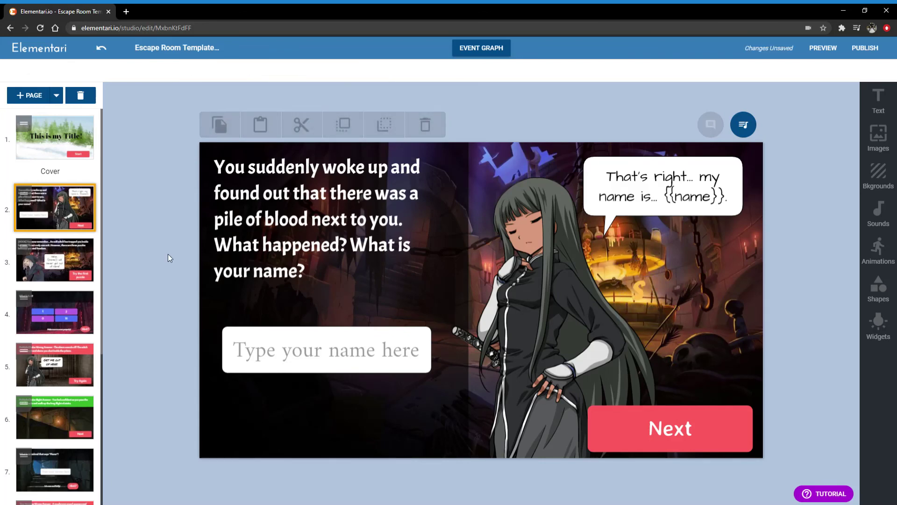
Preview the story from page 10 and test the free response question with the wrong answer "hello"
scroll(33, 351, "down", 5)
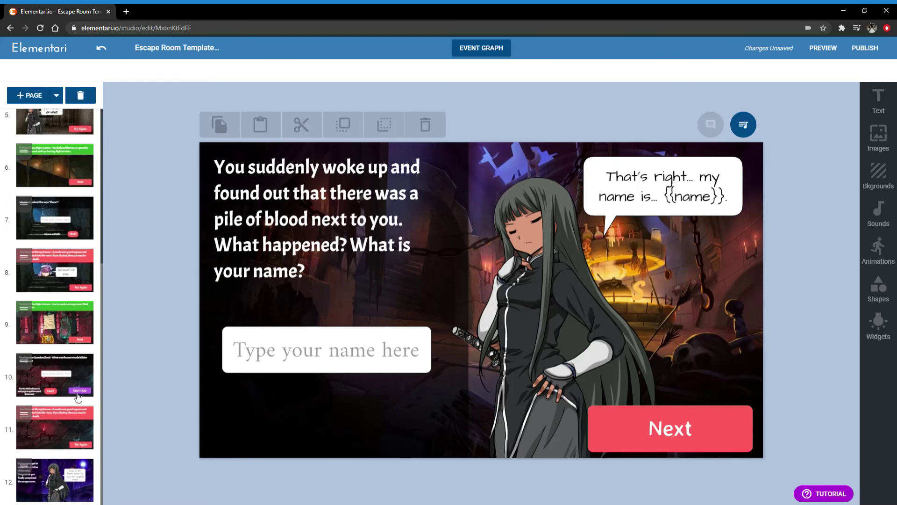
left_click(86, 365)
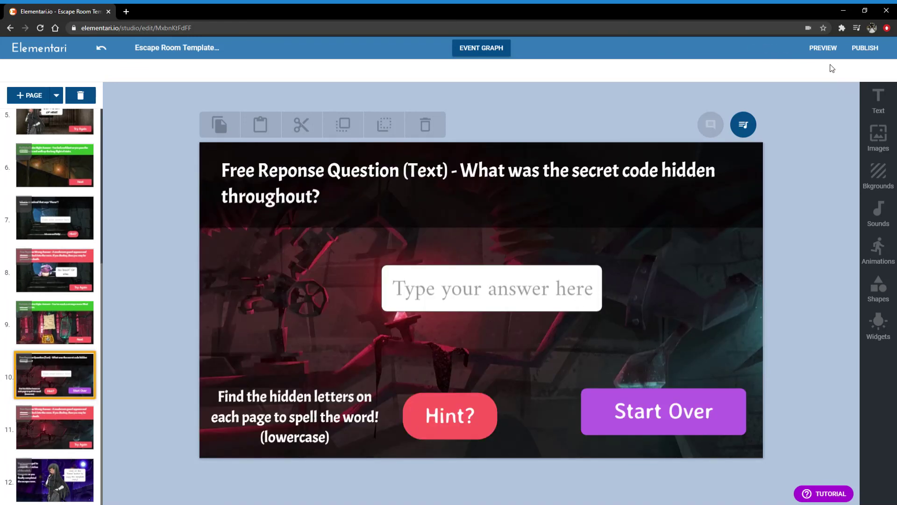
left_click(823, 48)
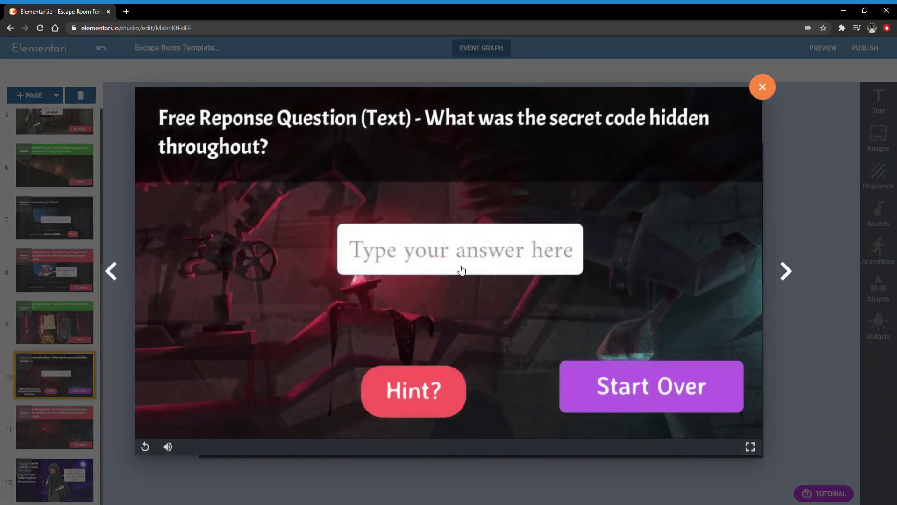
left_click(473, 261)
type("hello")
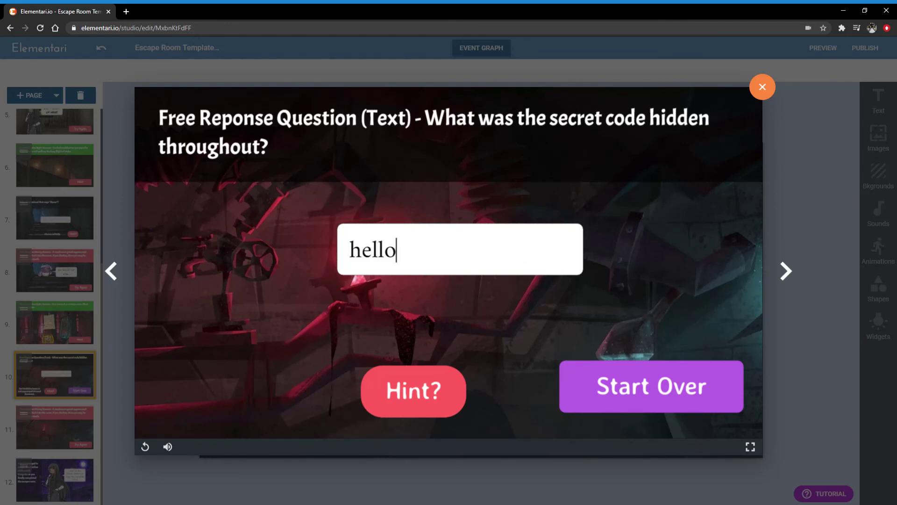
key("Return")
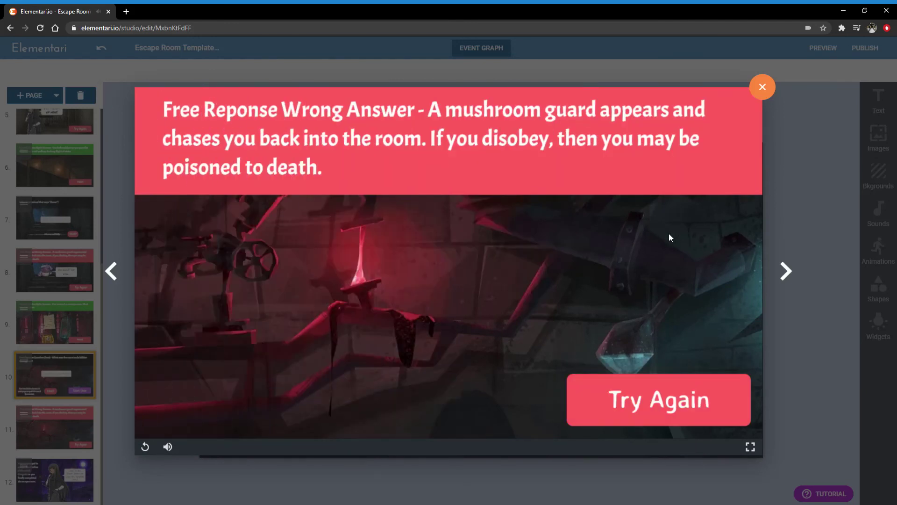
Retry the question in the preview with the answer "awesome", and close the preview
left_click_drag(749, 401, 519, 272)
type("aws")
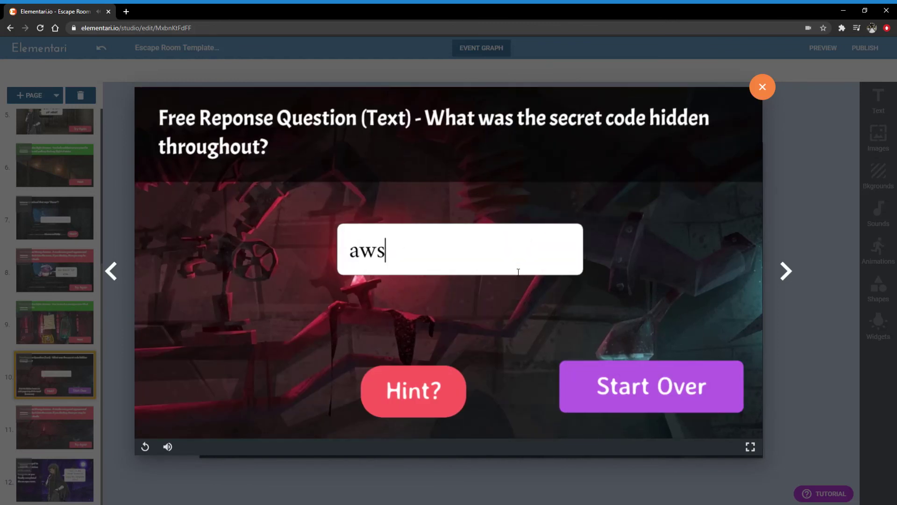
key("BackSpace")
type("esome")
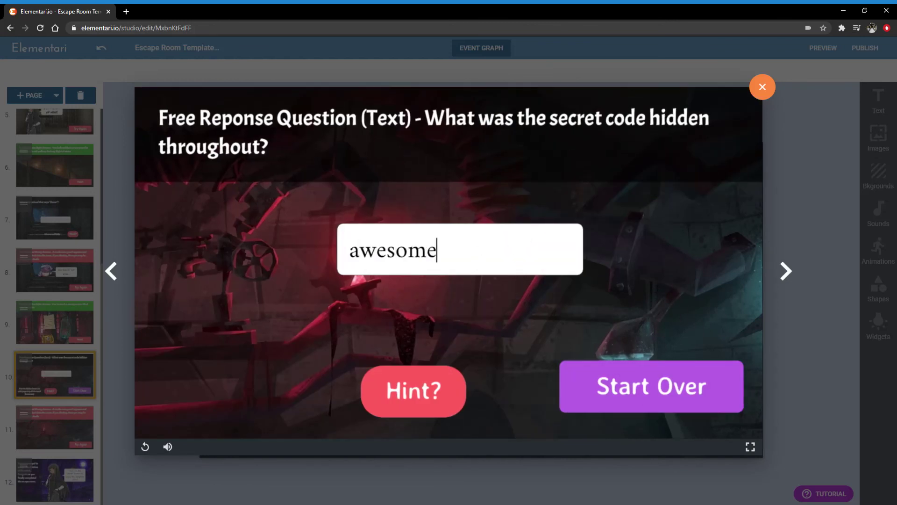
key("Return")
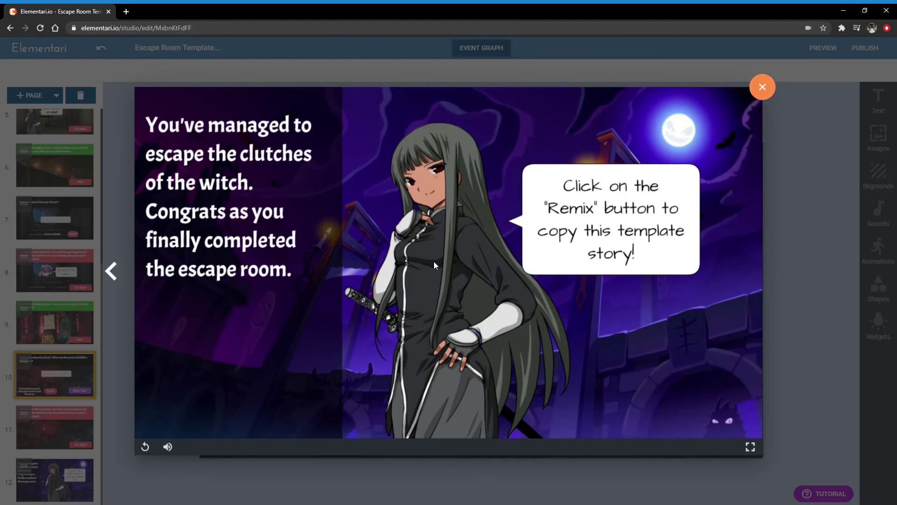
left_click(763, 88)
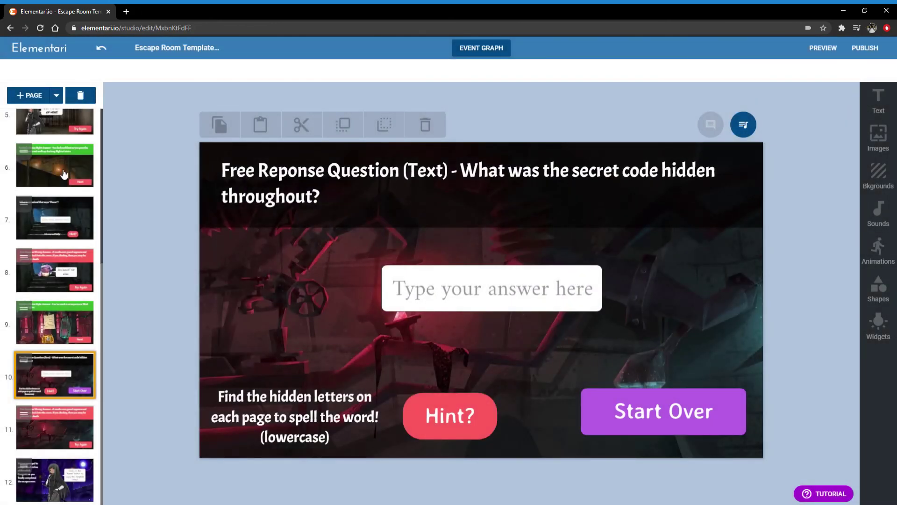
Show the list of how-to guides and video tutorials, and close it
scroll(64, 174, "up", 5)
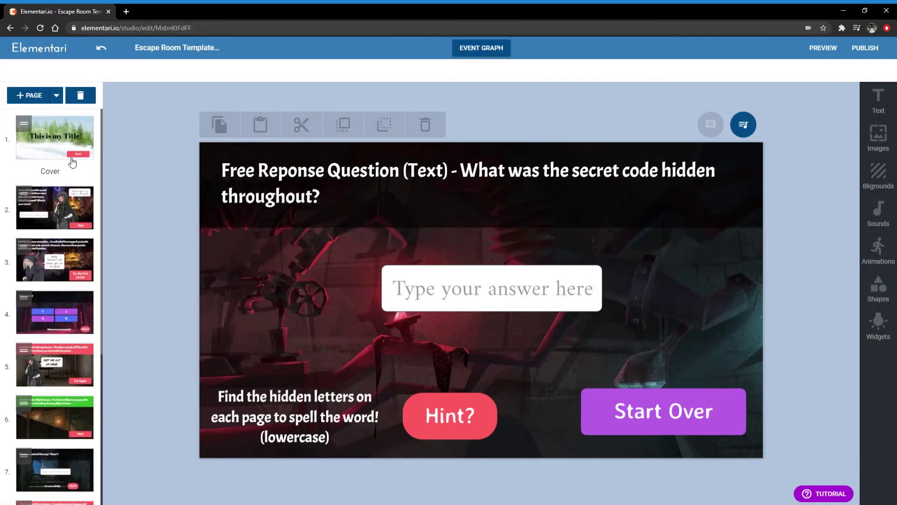
left_click(826, 494)
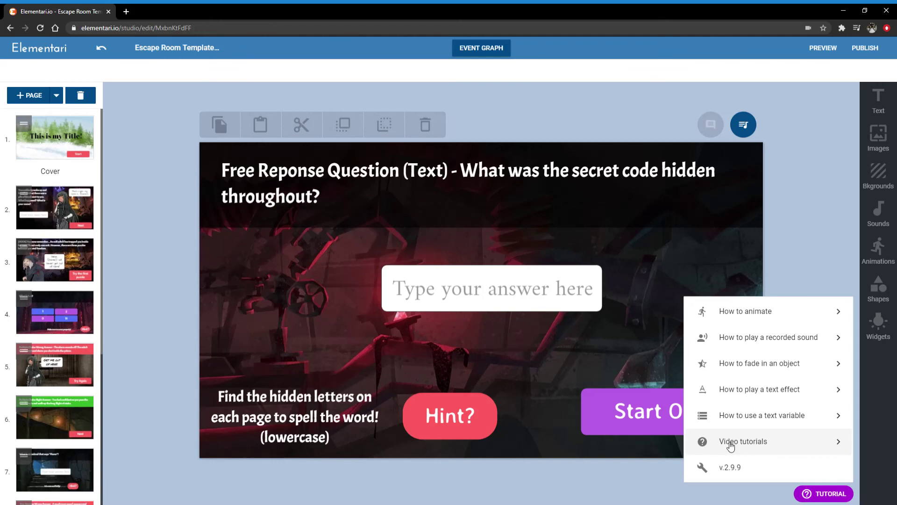
left_click(779, 198)
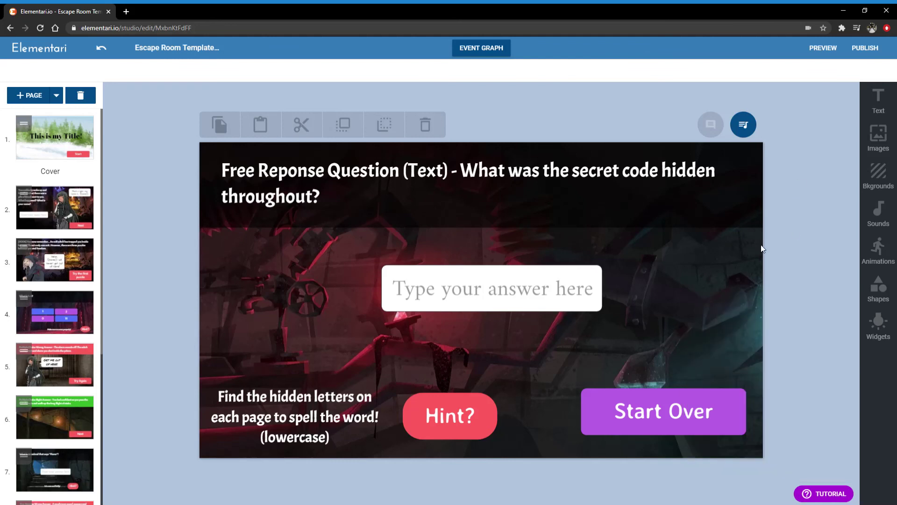